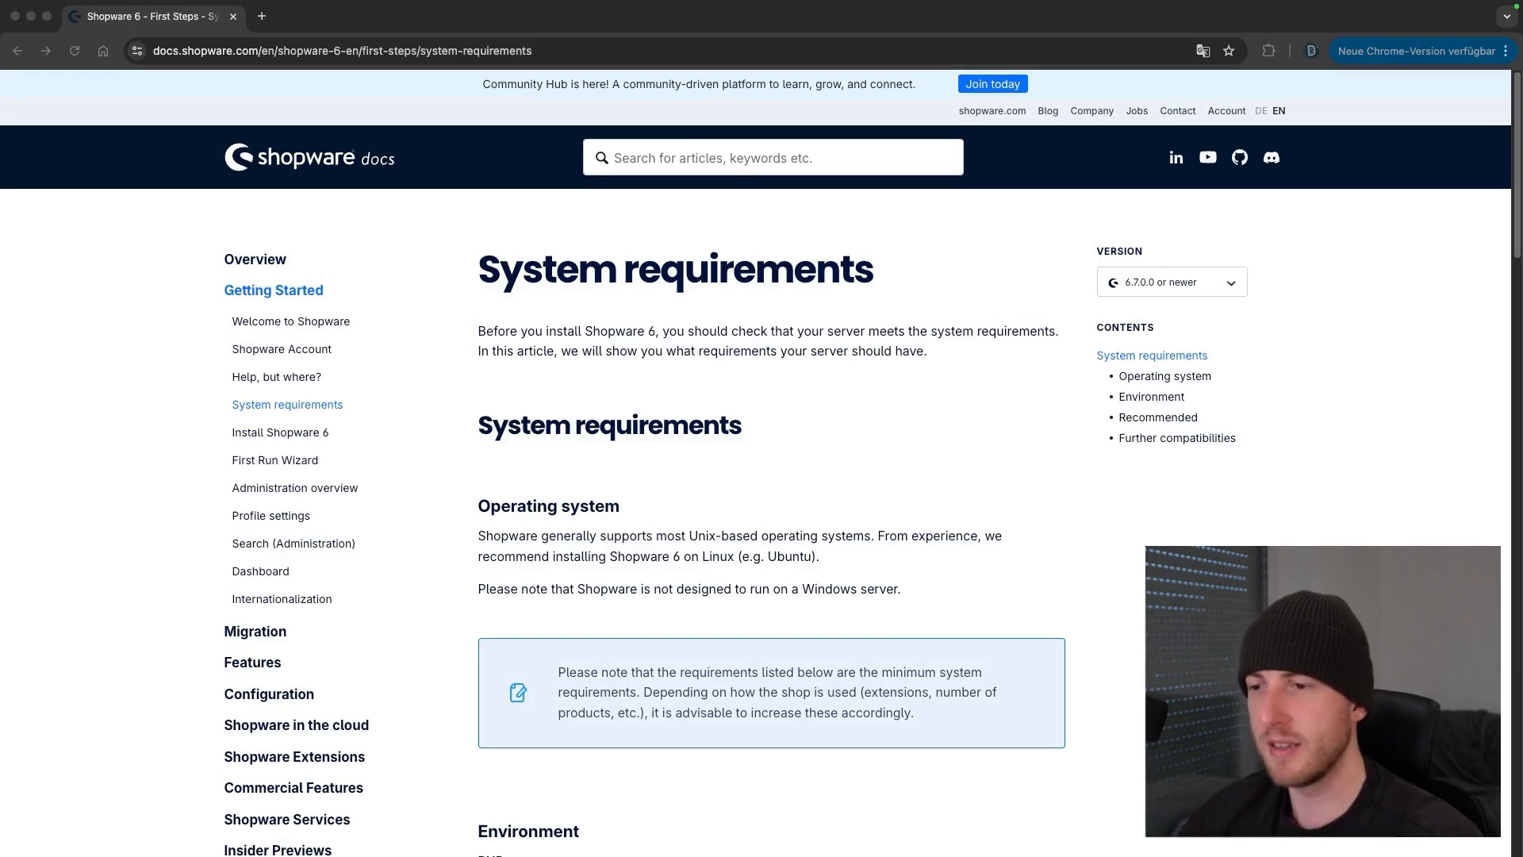
Review the Environment requirements: PHP >= 8.2 - <= 8.4, memory_limit 512M, max_execution_time 30 seconds, plus required extensions
scroll(970, 592, down, 5)
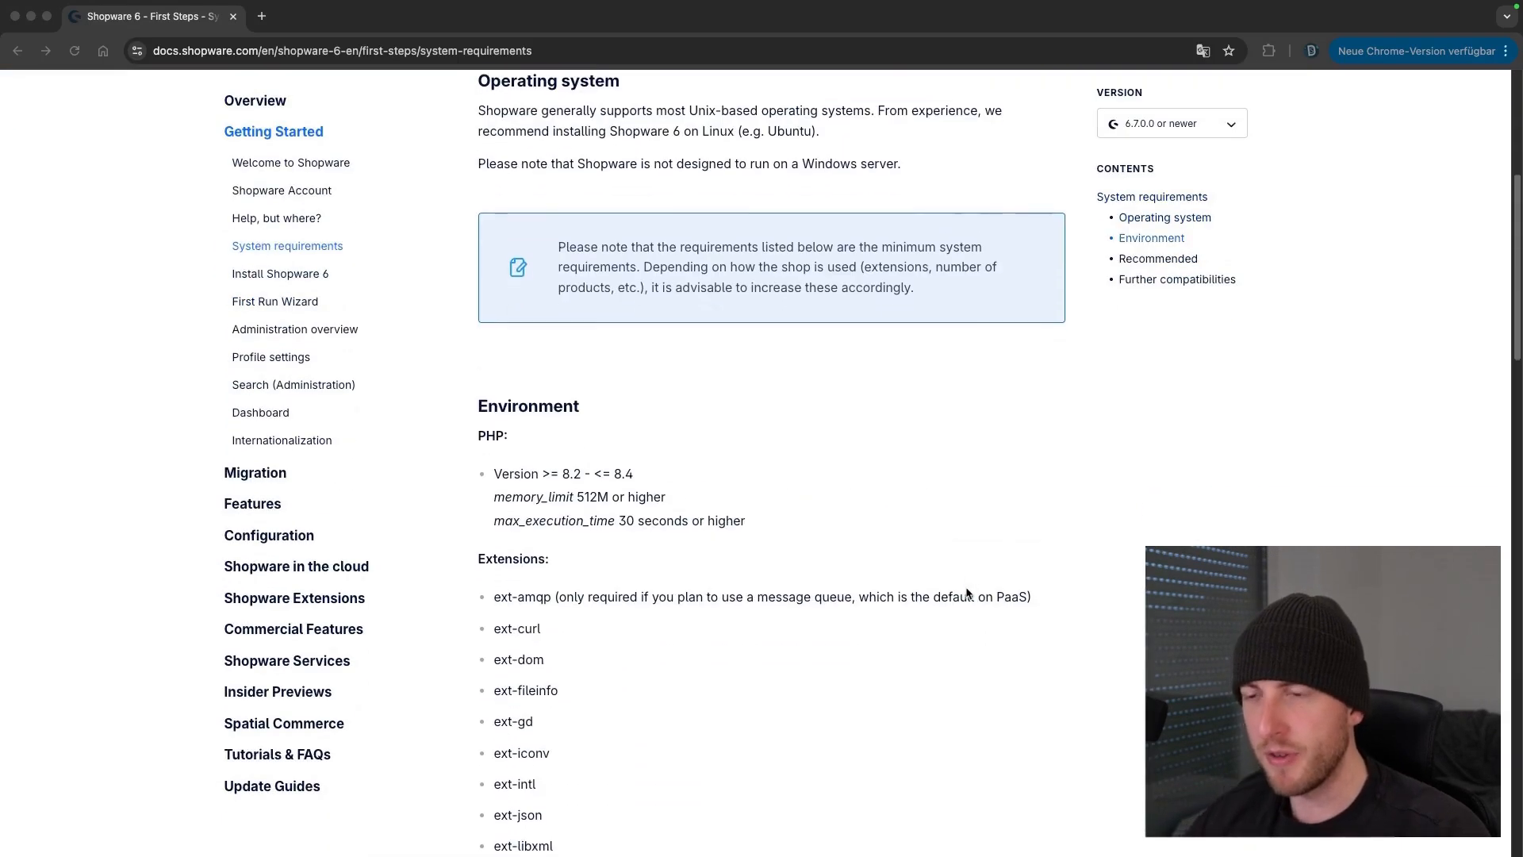
scroll(964, 592, down, 1)
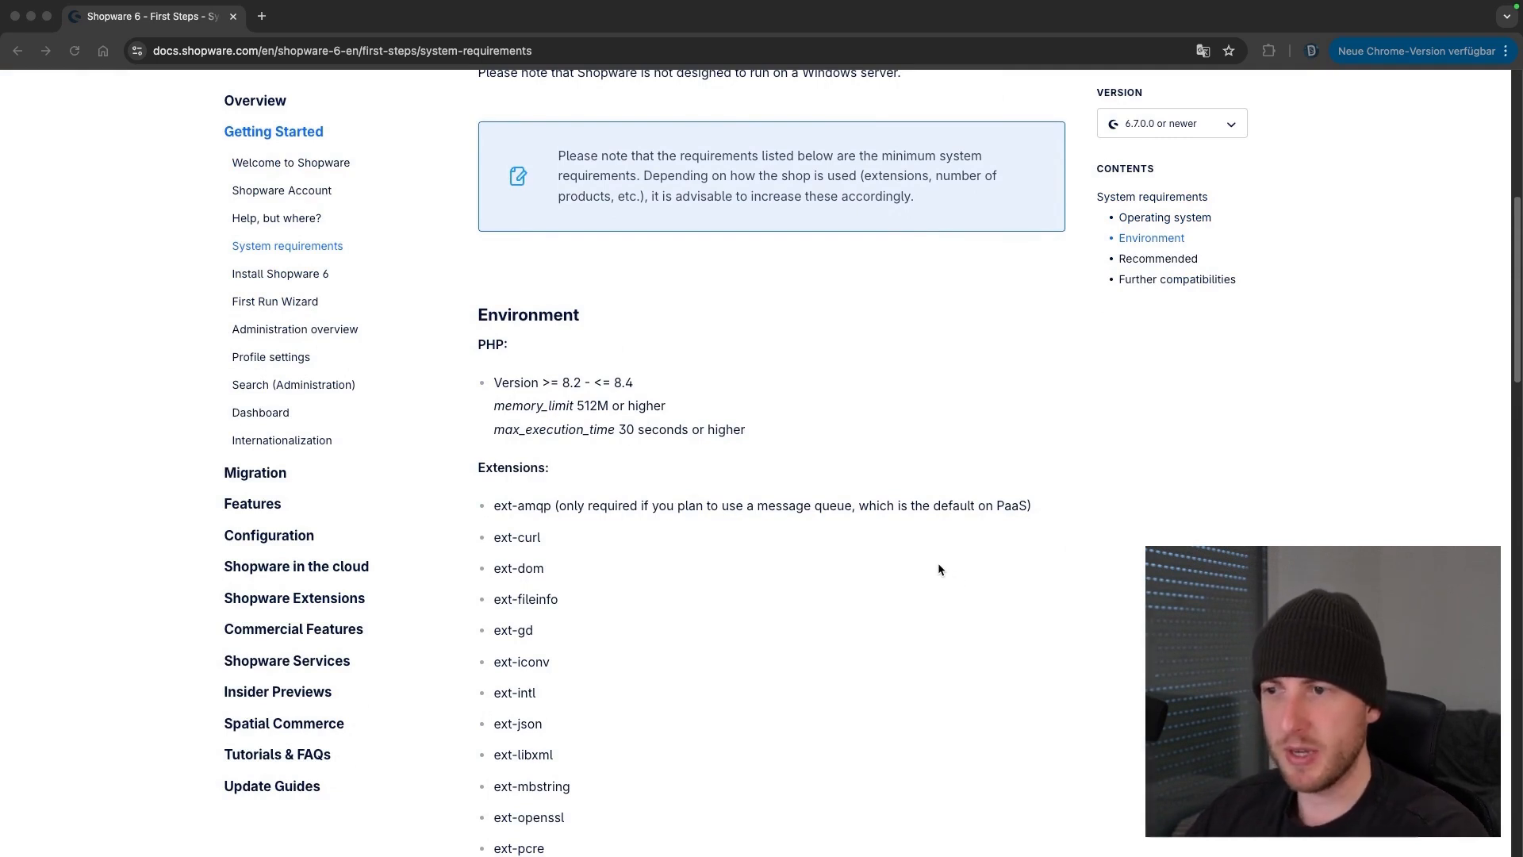
scroll(945, 587, down, 2)
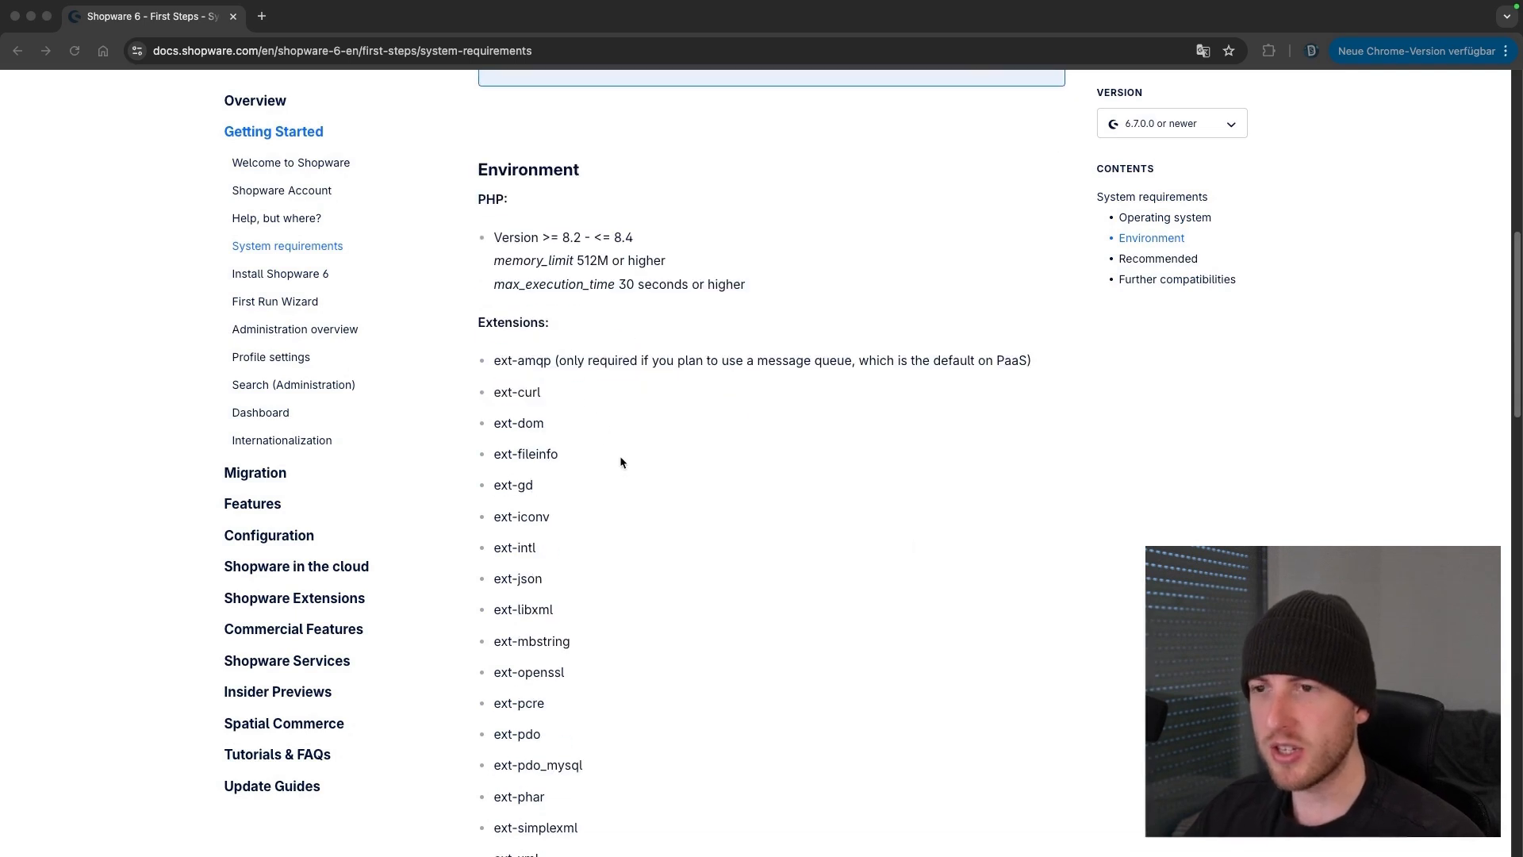
scroll(611, 464, down, 4)
scroll(581, 482, up, 3)
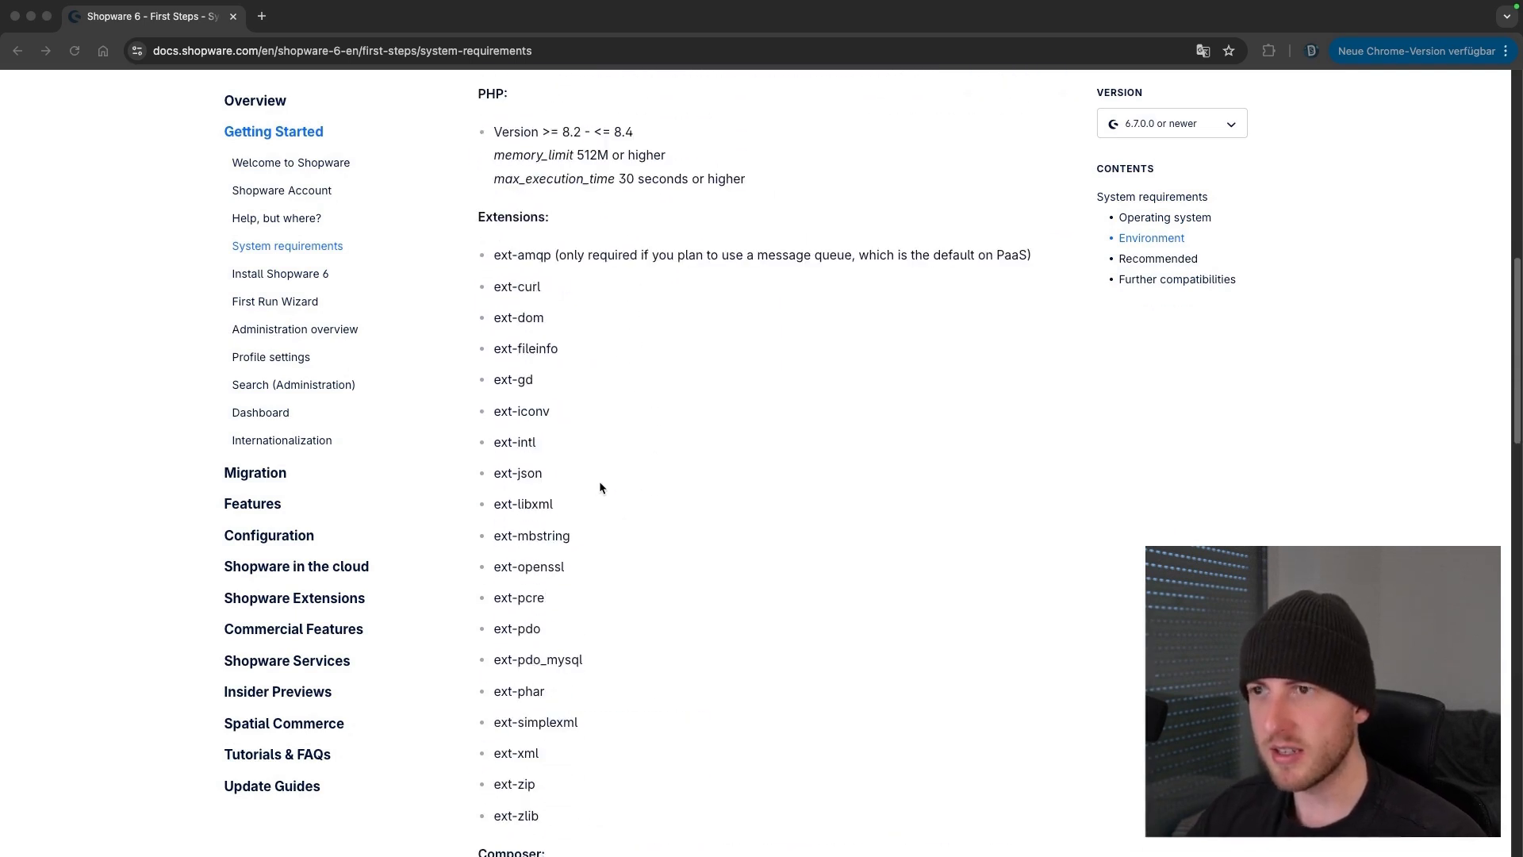
scroll(603, 492, up, 1)
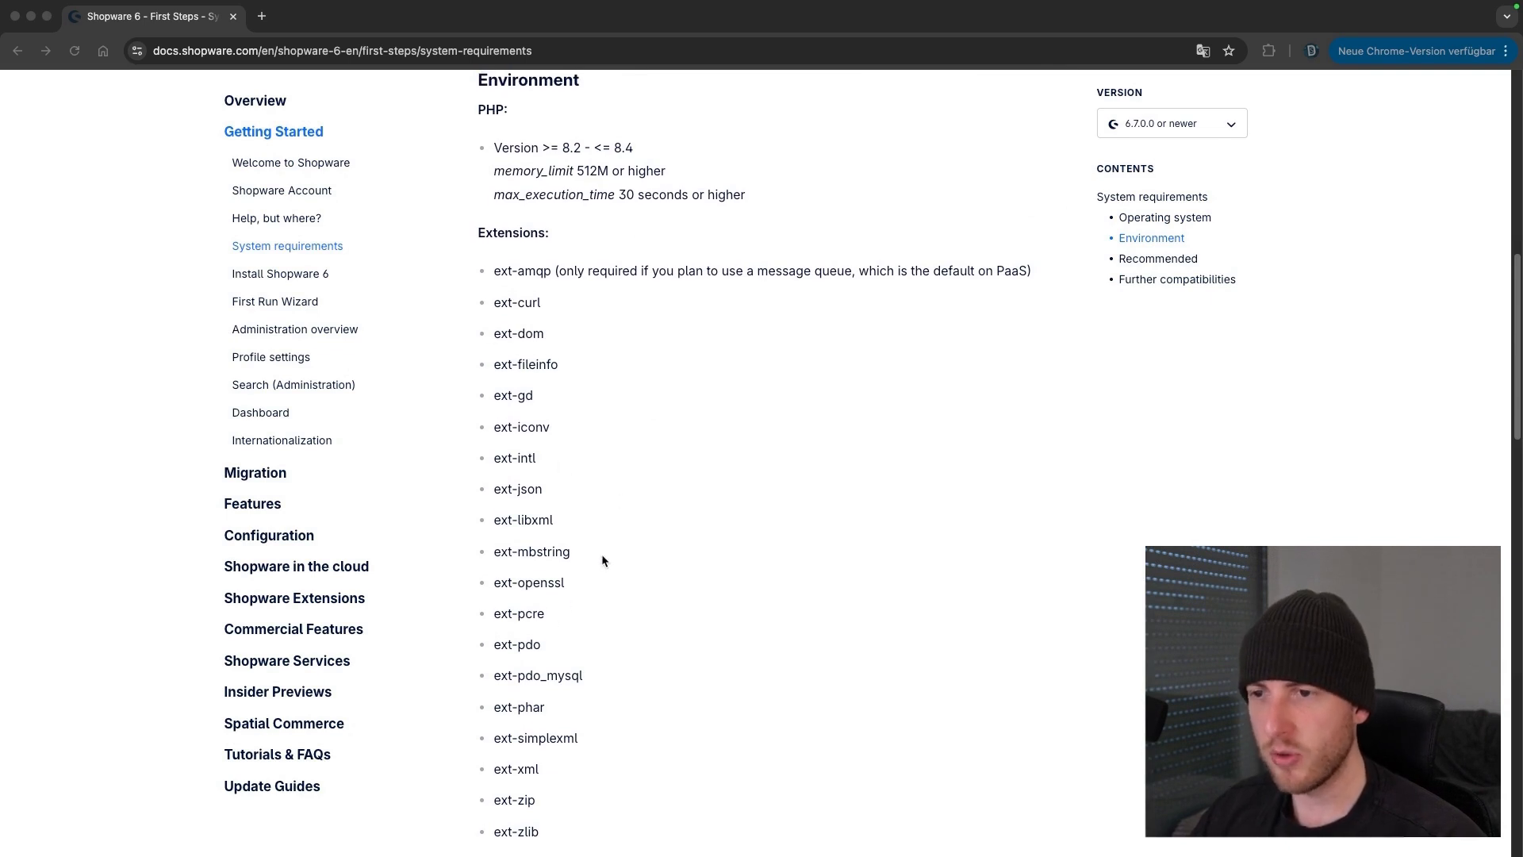
scroll(607, 555, up, 2)
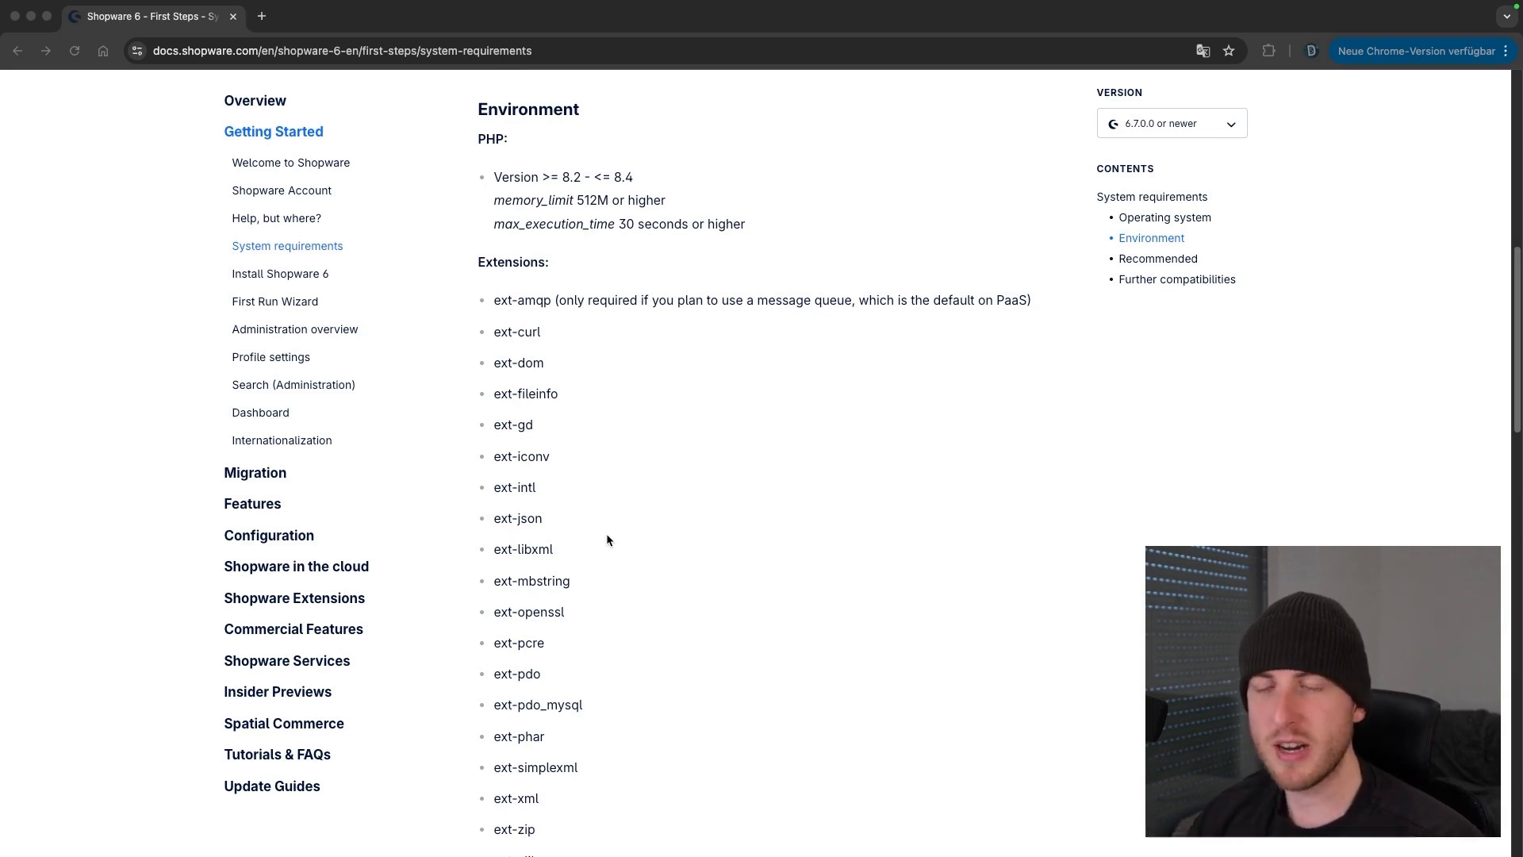
scroll(606, 532, up, 5)
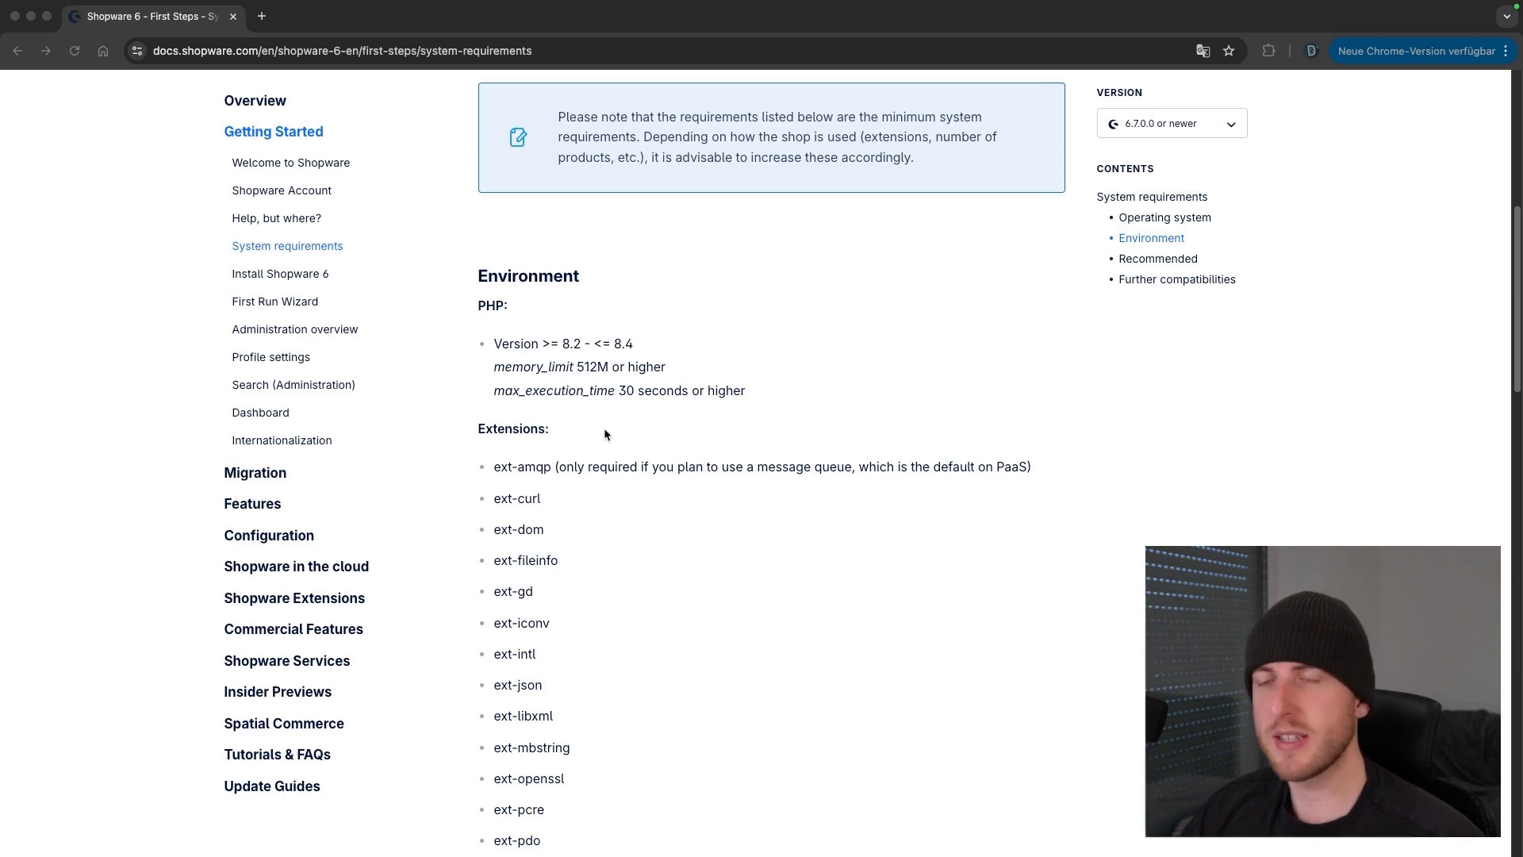
Scroll to Composer 2.2+, MySQL 8.0 or MariaDB 10.11+, and the 32 MB max_allowed_packet note
scroll(603, 428, down, 6)
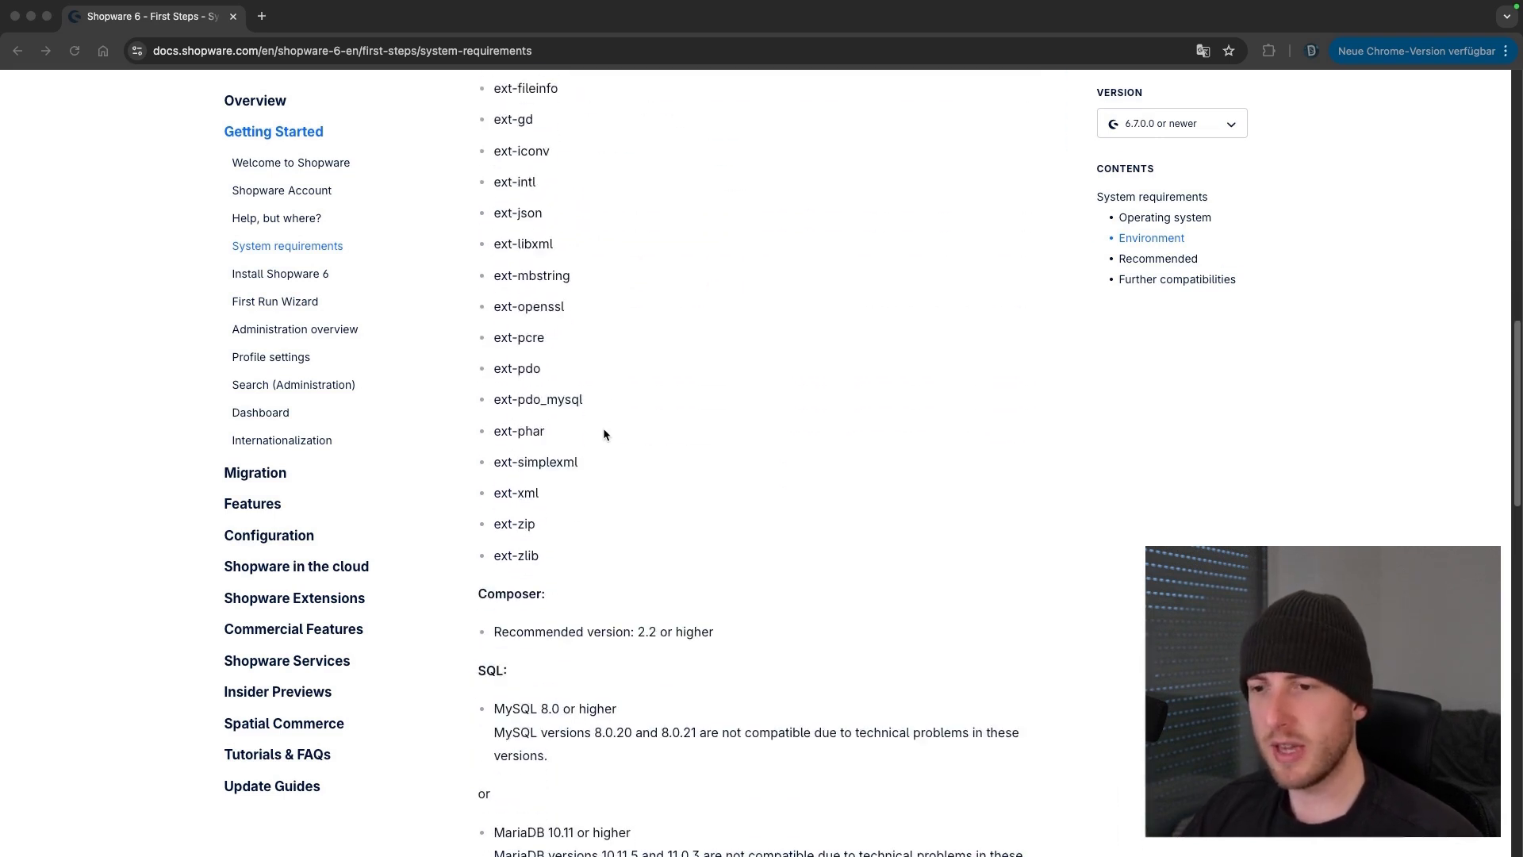
scroll(603, 428, down, 2)
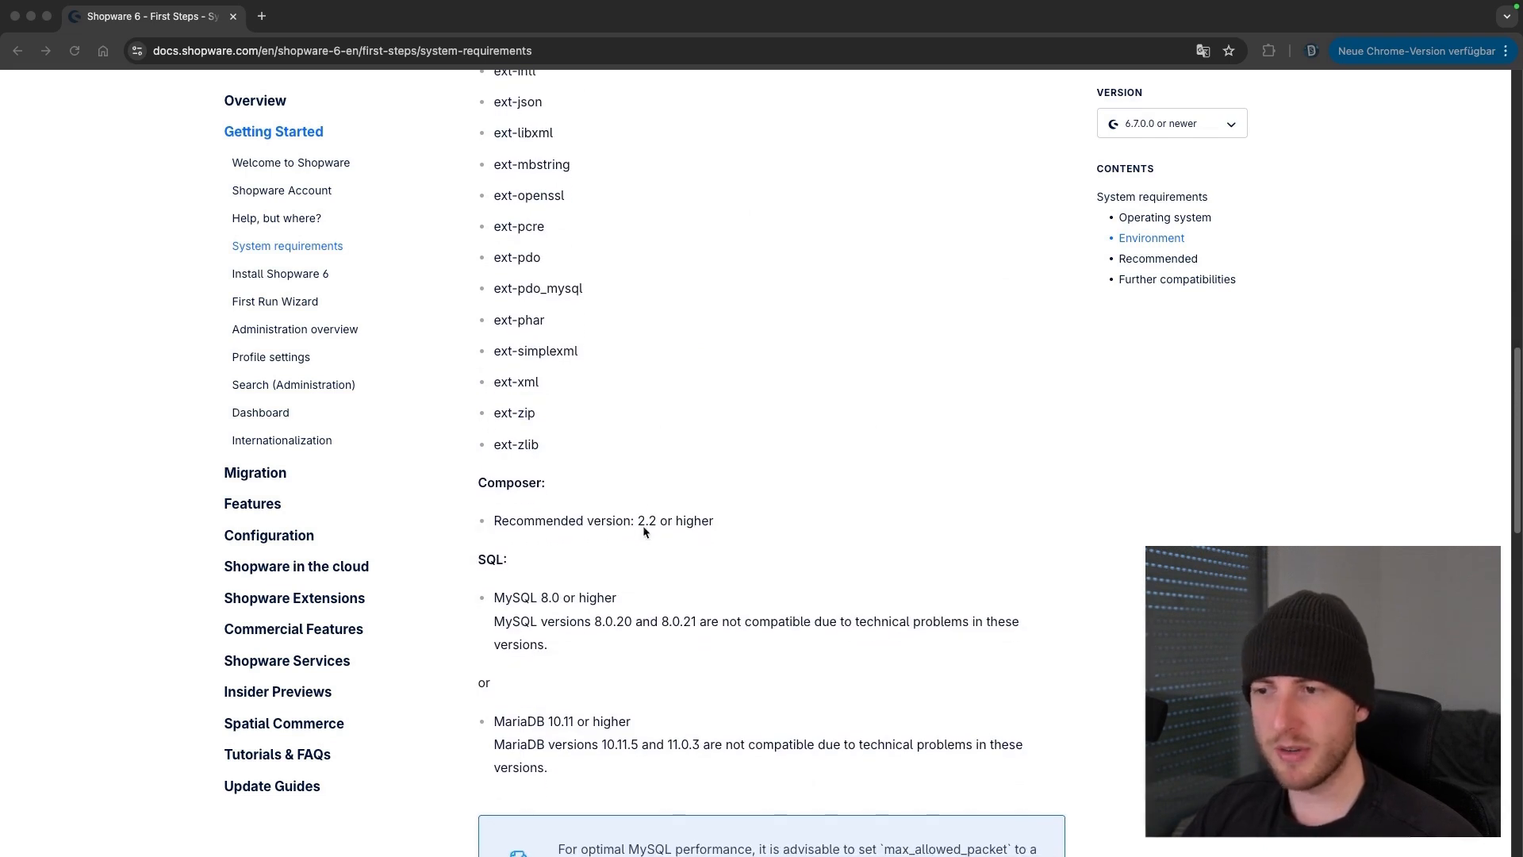
scroll(536, 495, down, 1)
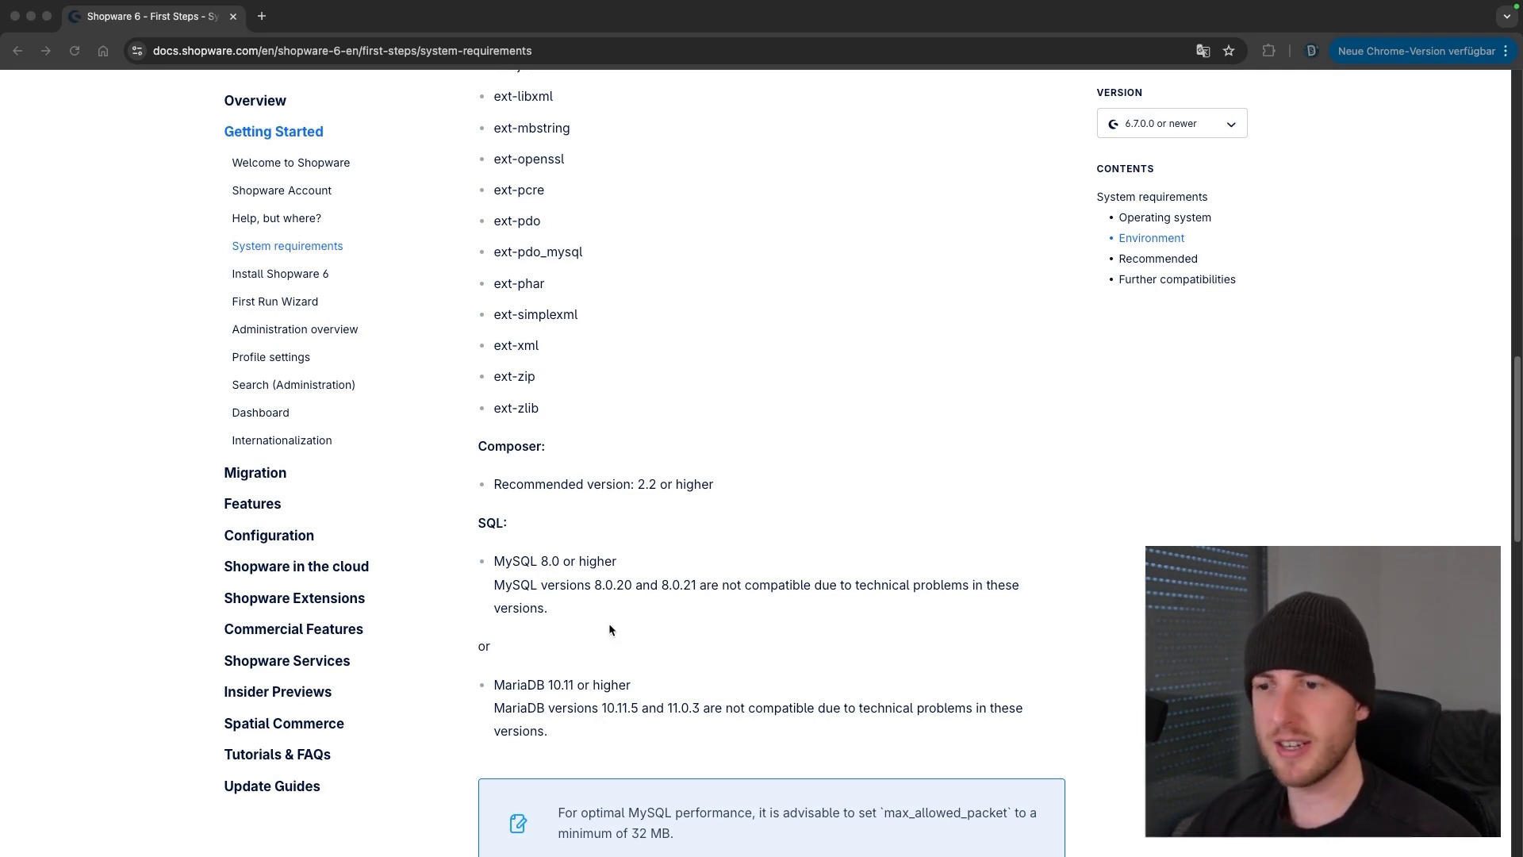
scroll(666, 650, down, 4)
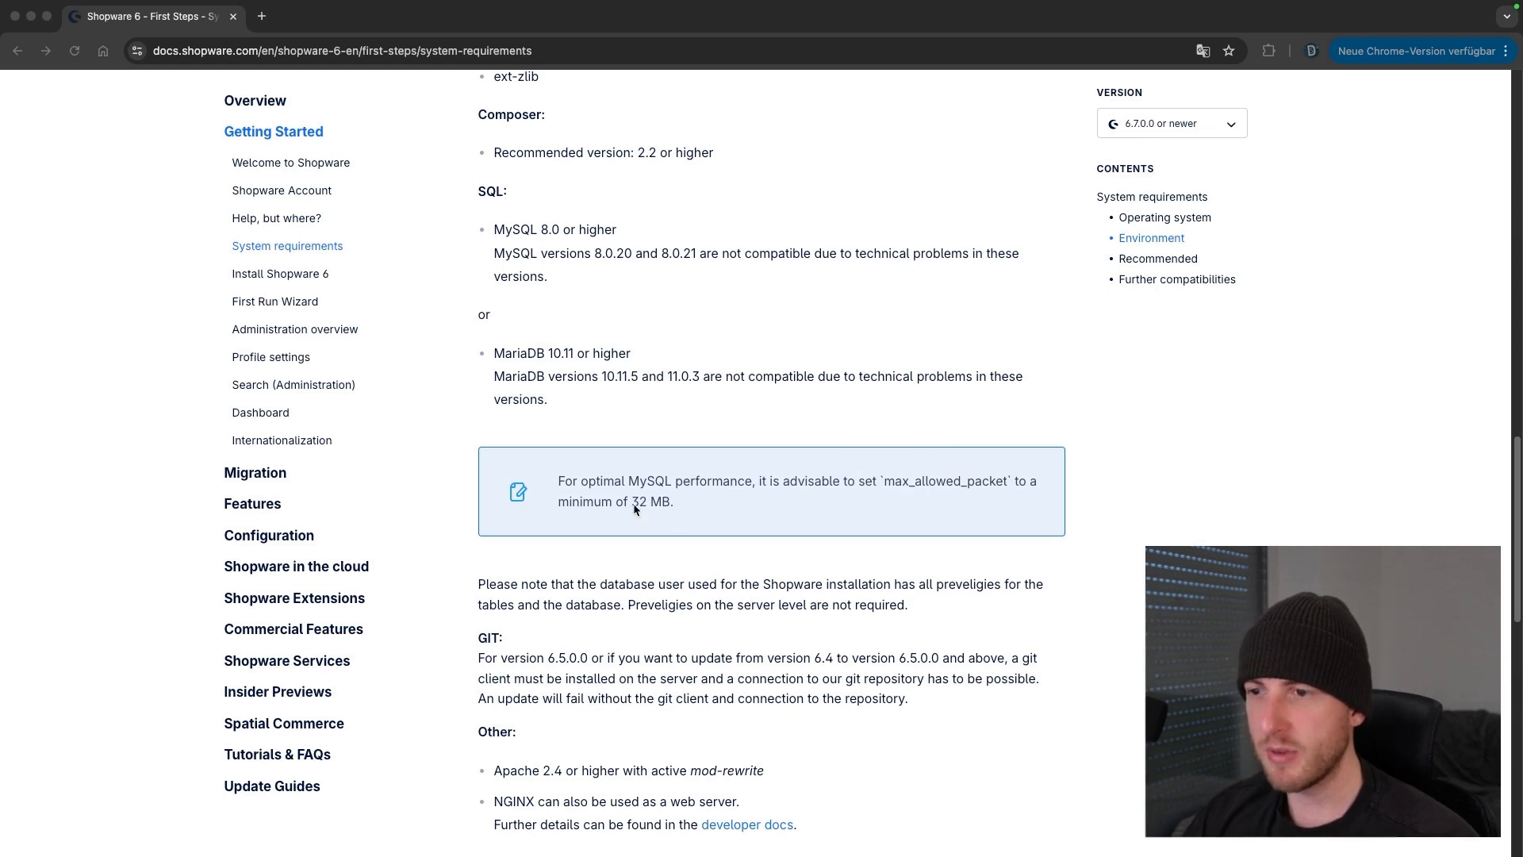
Scroll past GIT and Other to the Recommended (Zend Opcache 256M, APCu 128M) and Further compatibilities lists
scroll(663, 540, up, 1)
scroll(650, 549, down, 2)
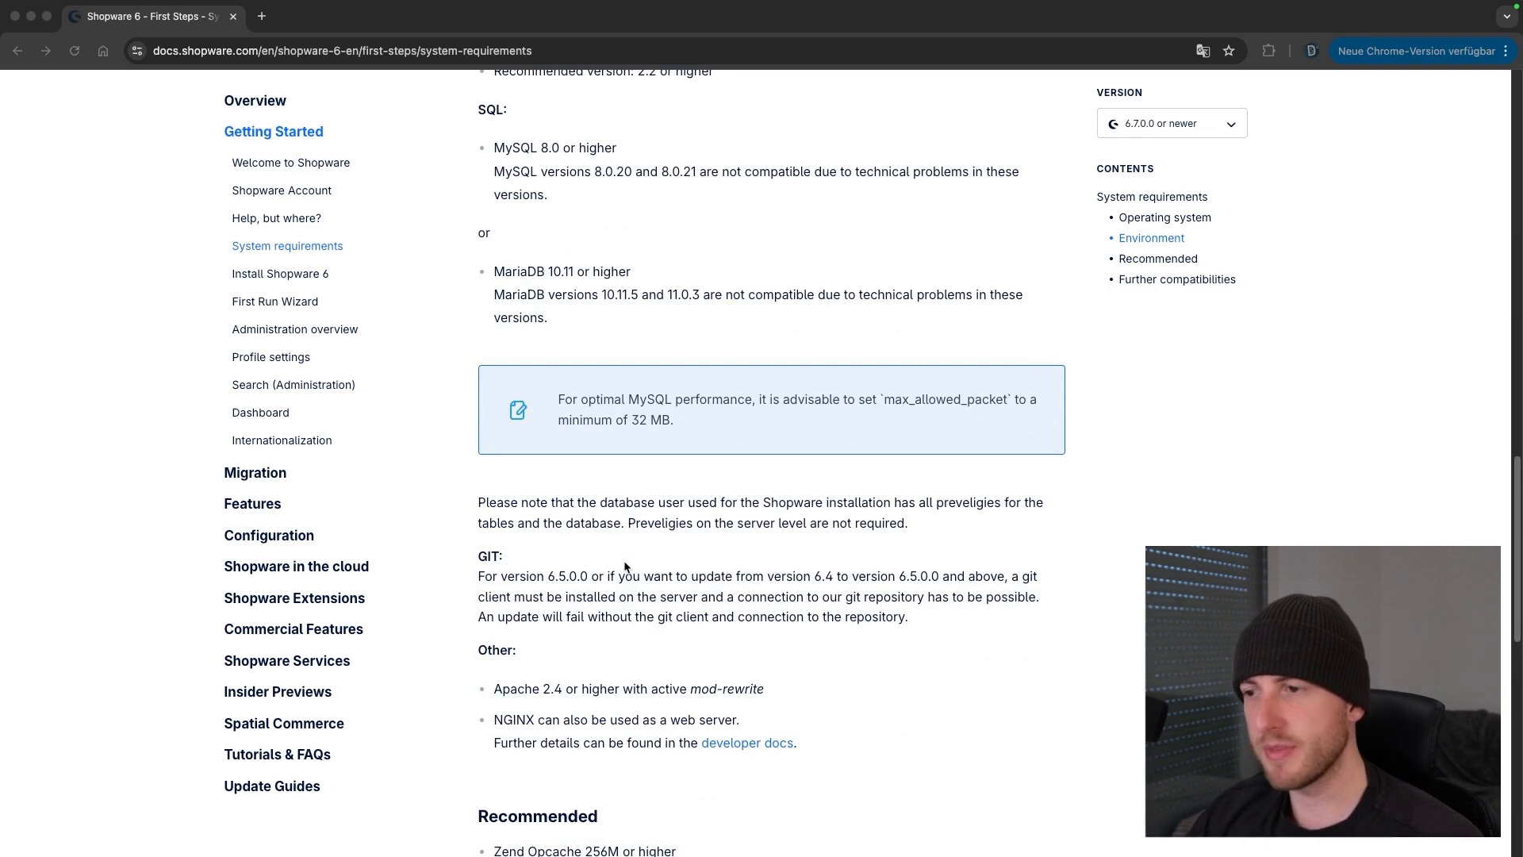
scroll(620, 565, down, 1)
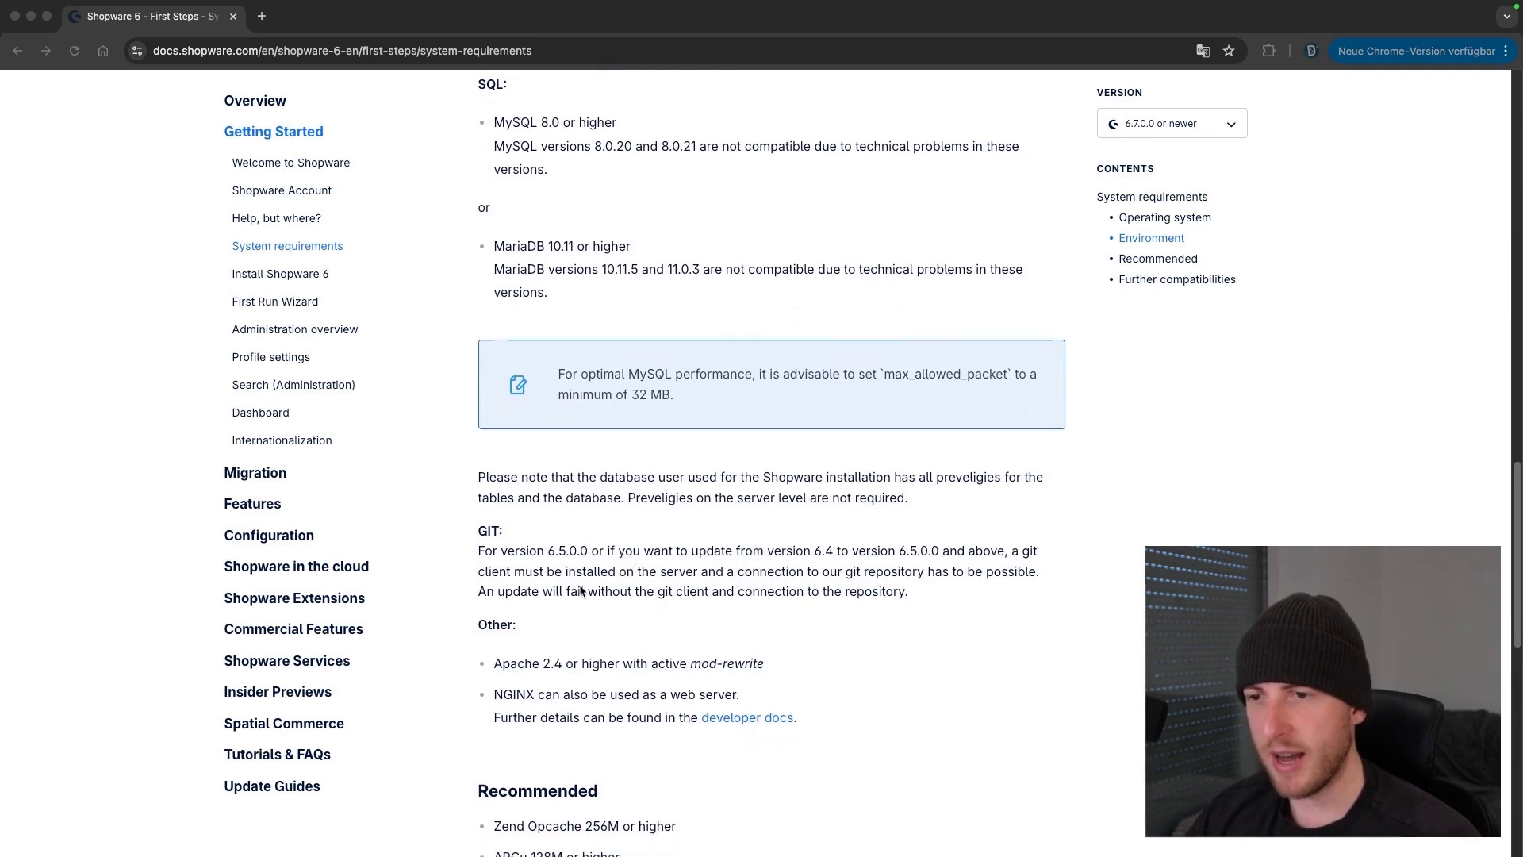
scroll(591, 588, down, 3)
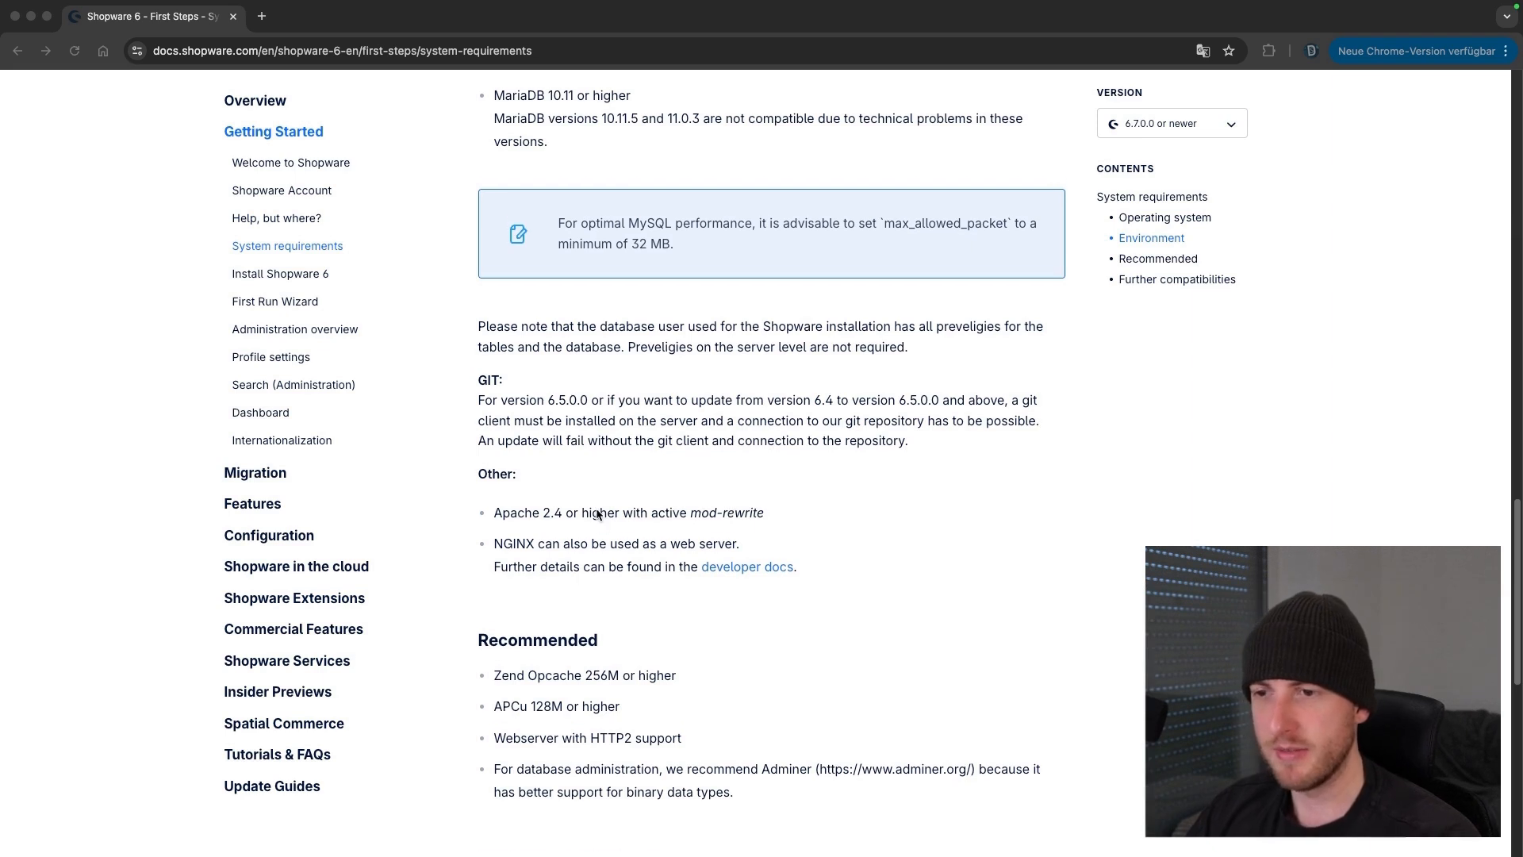
scroll(598, 509, down, 2)
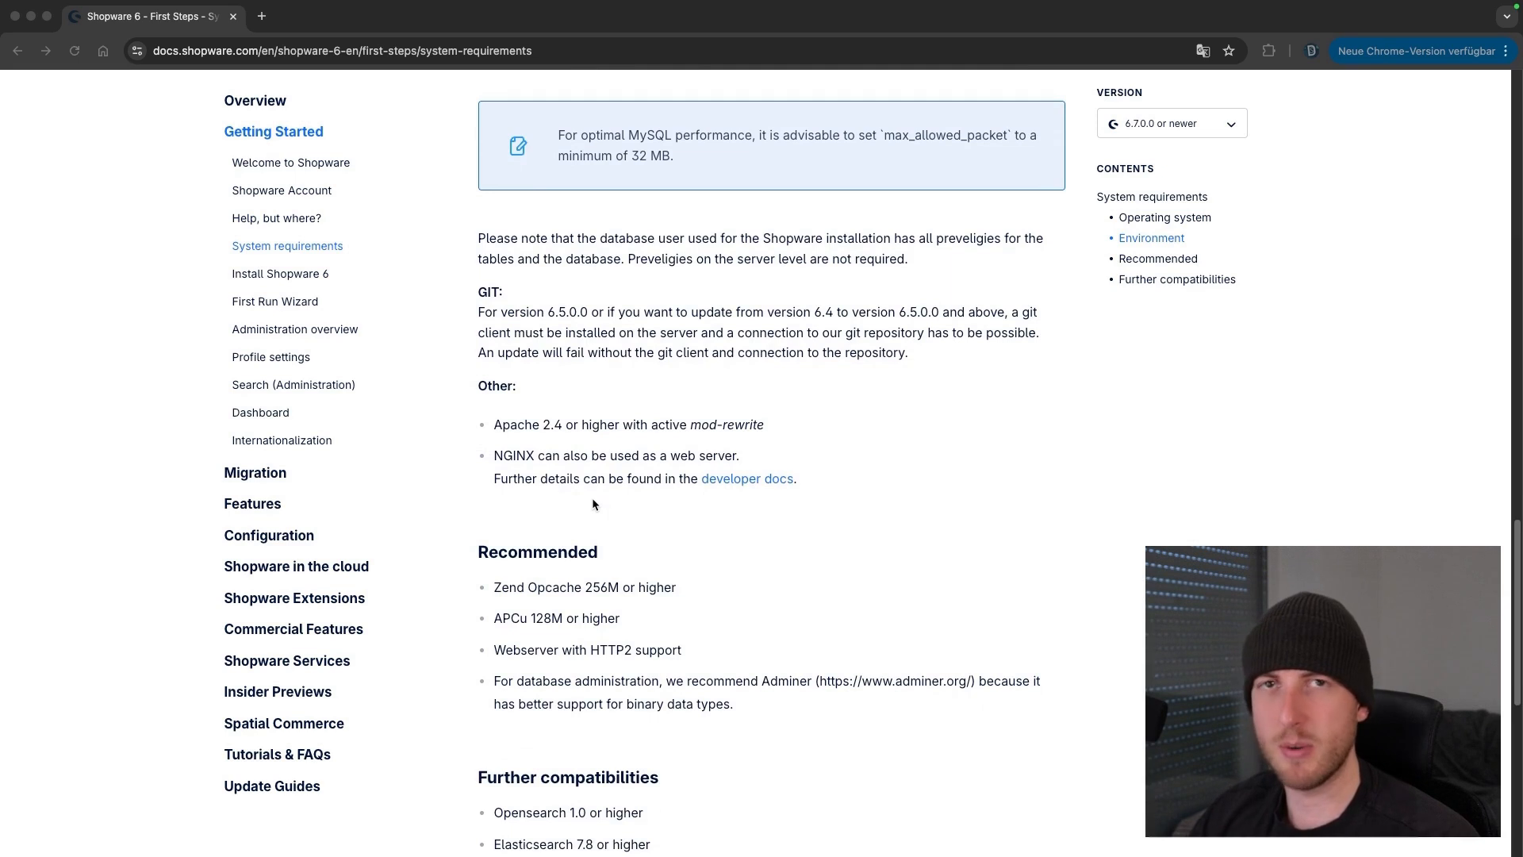
scroll(516, 547, down, 1)
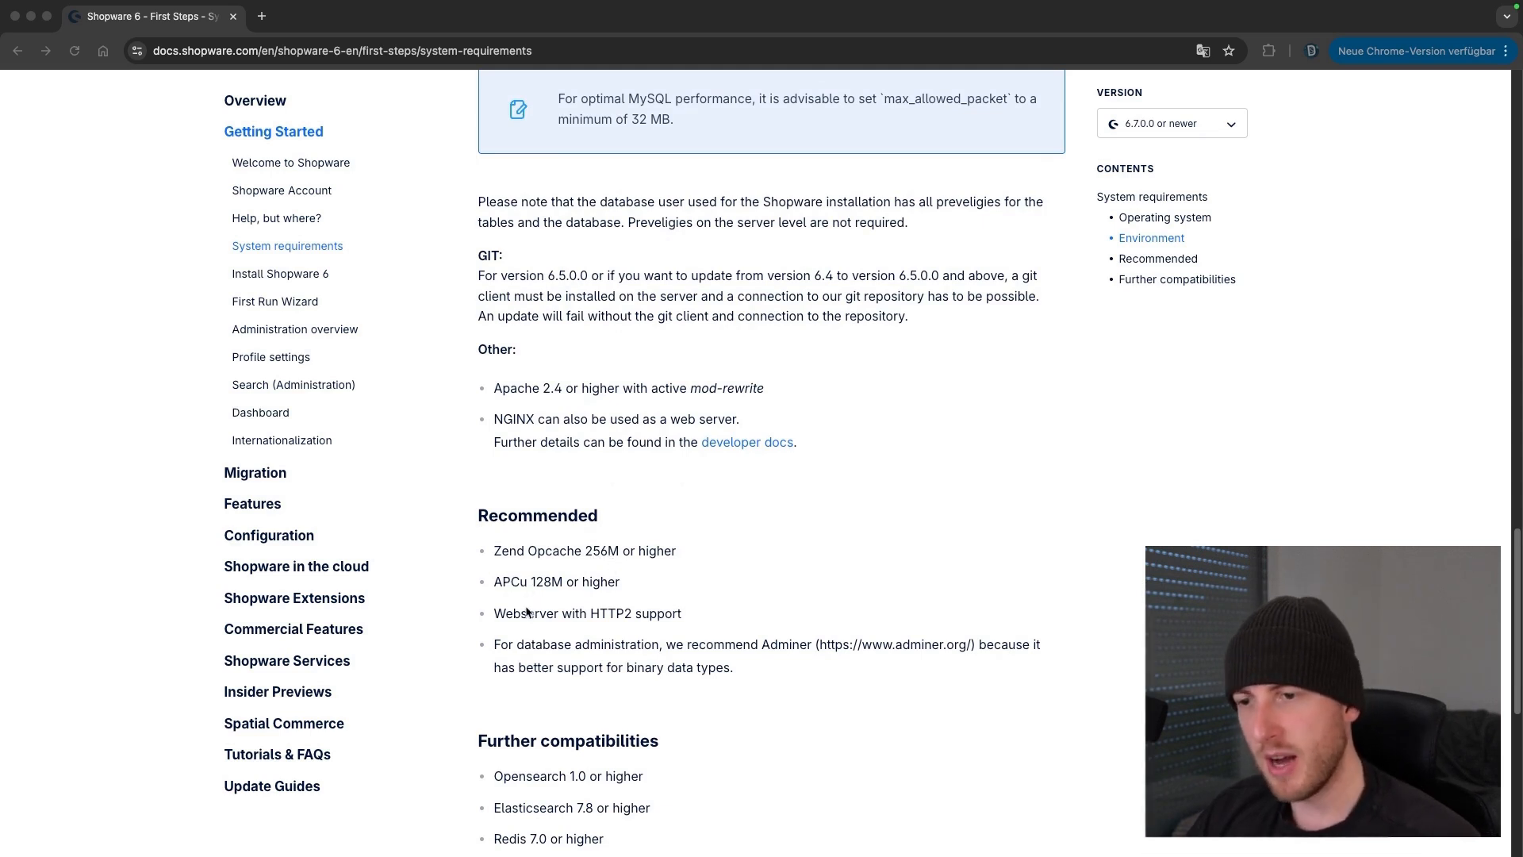
scroll(529, 620, down, 1)
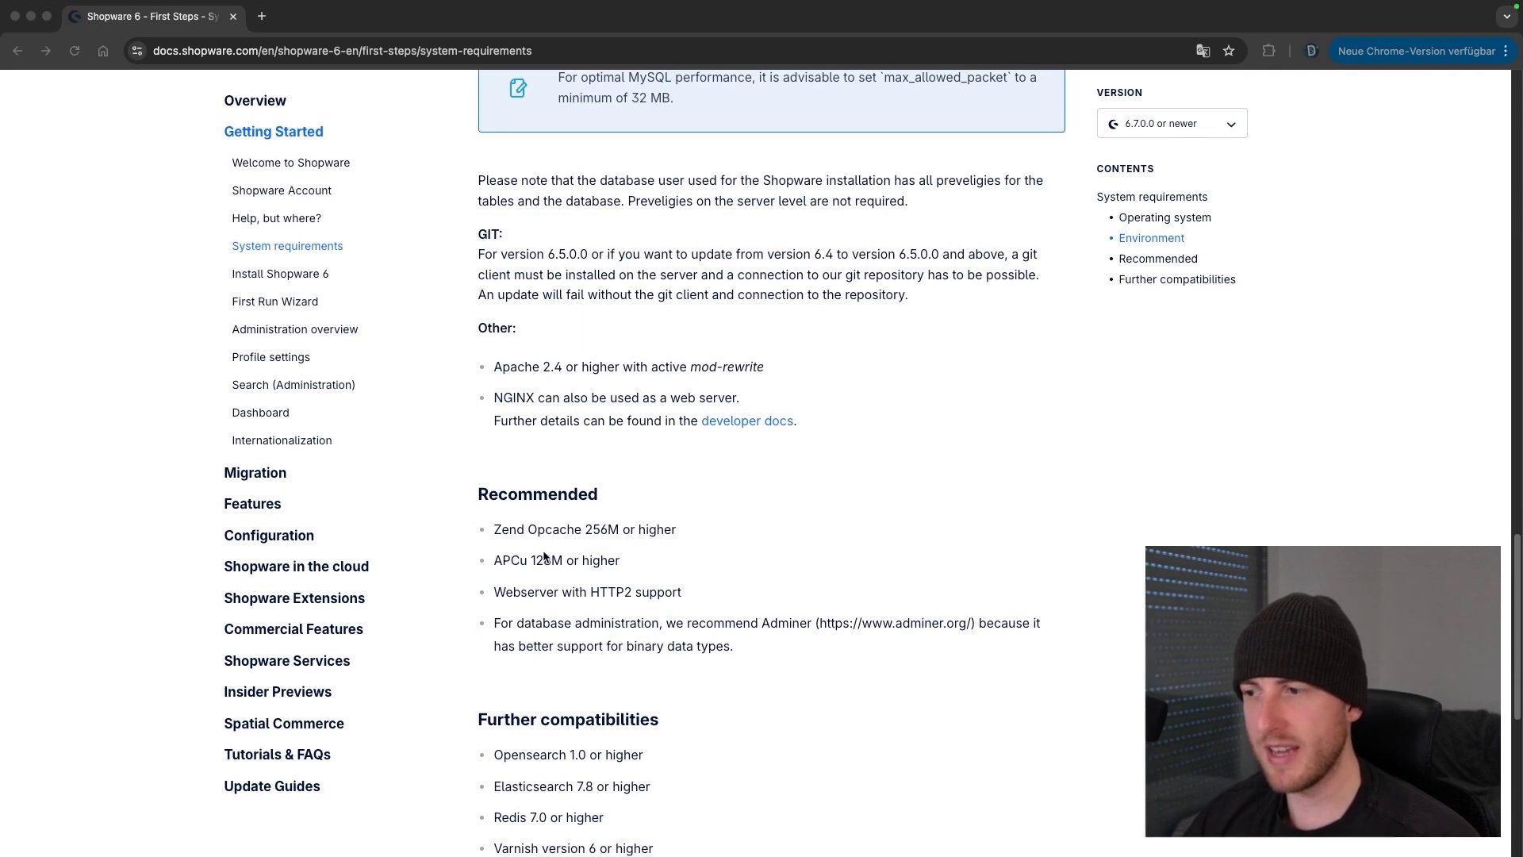
scroll(565, 560, down, 1)
scroll(565, 560, down, 3)
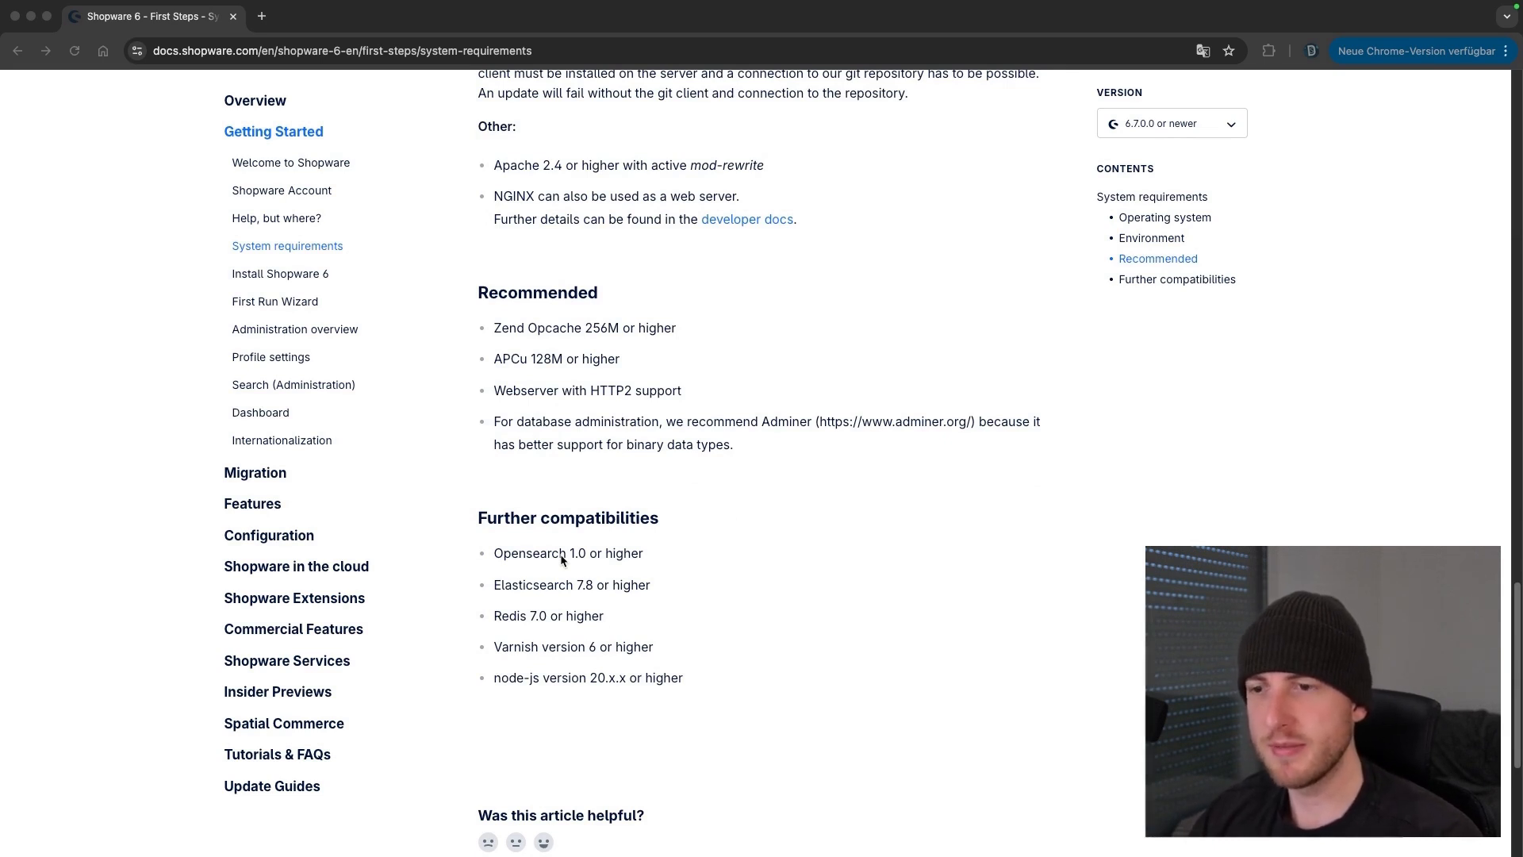
Select the five Further compatibilities requirements, including Elasticsearch 7.8, Varnish 6 and node-js 20.x.x
click(698, 675)
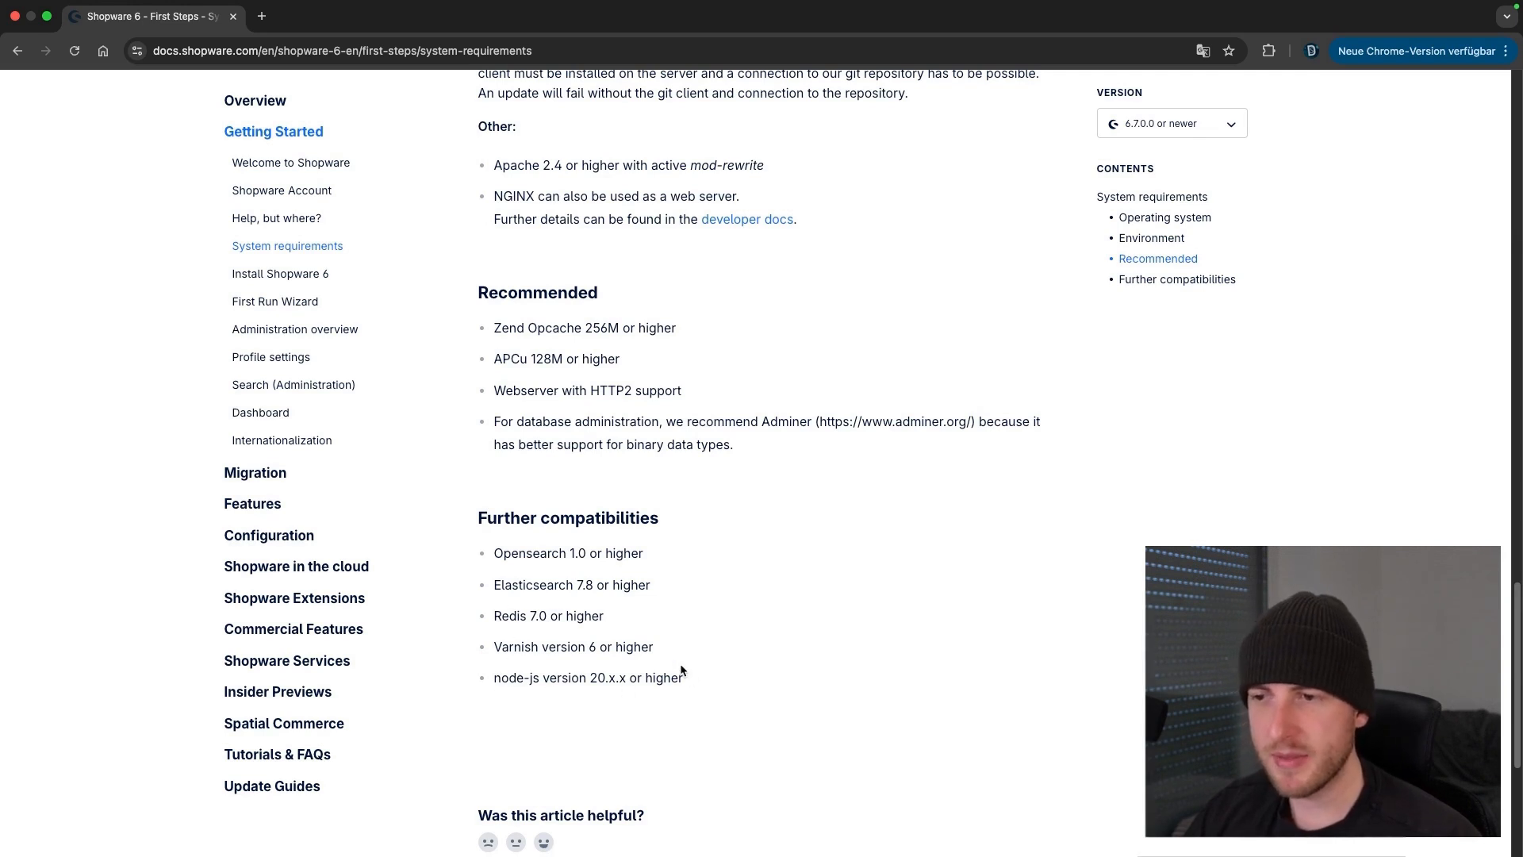
drag(683, 676, 492, 553)
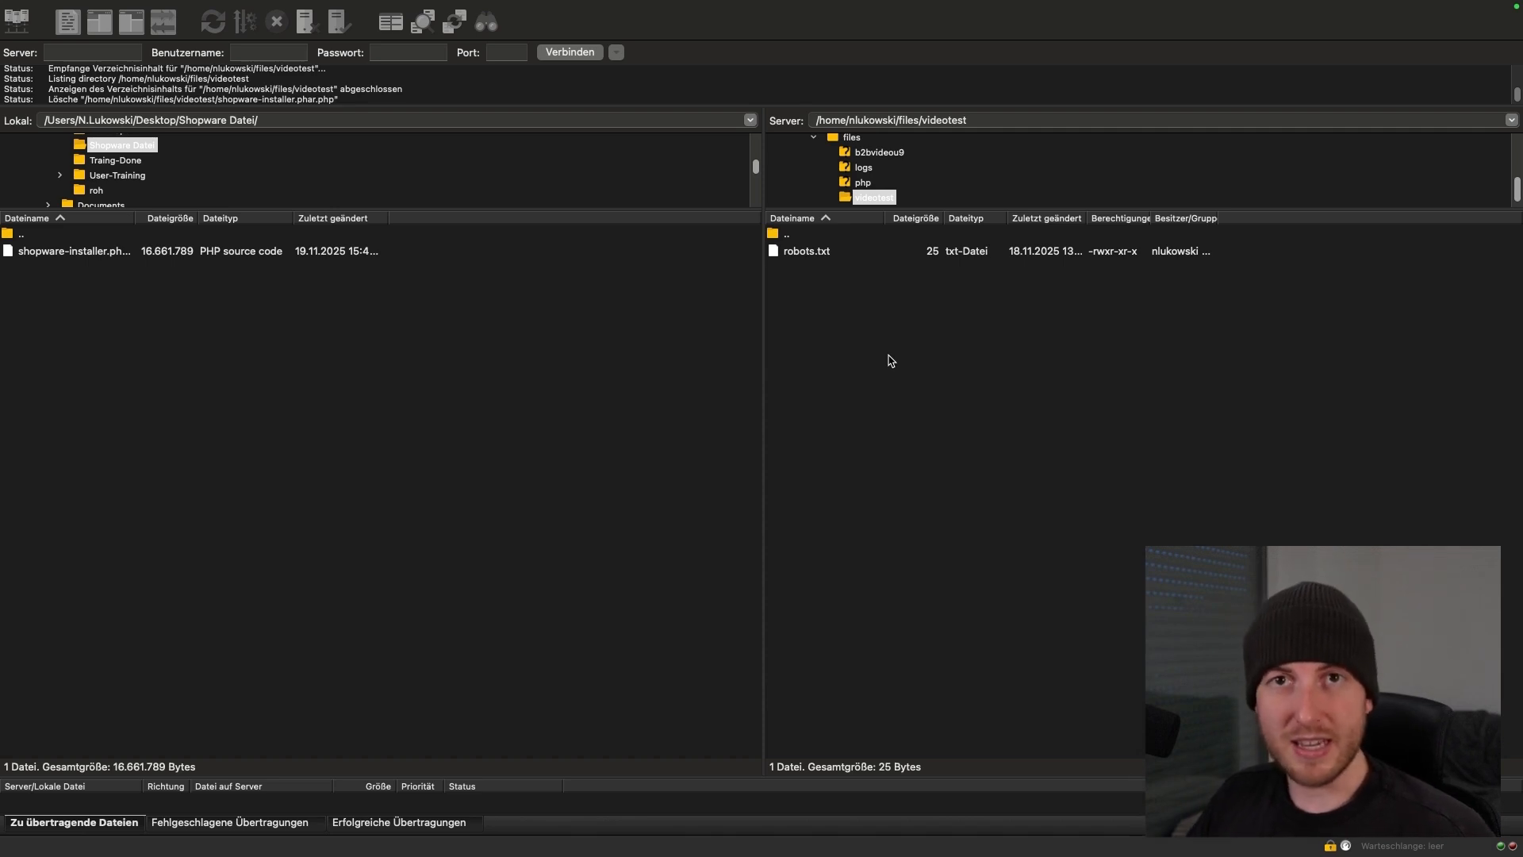
Upload shopware-installer.phar.php from the local folder into the remote videotest folder via SFTP
drag(142, 254, 961, 422)
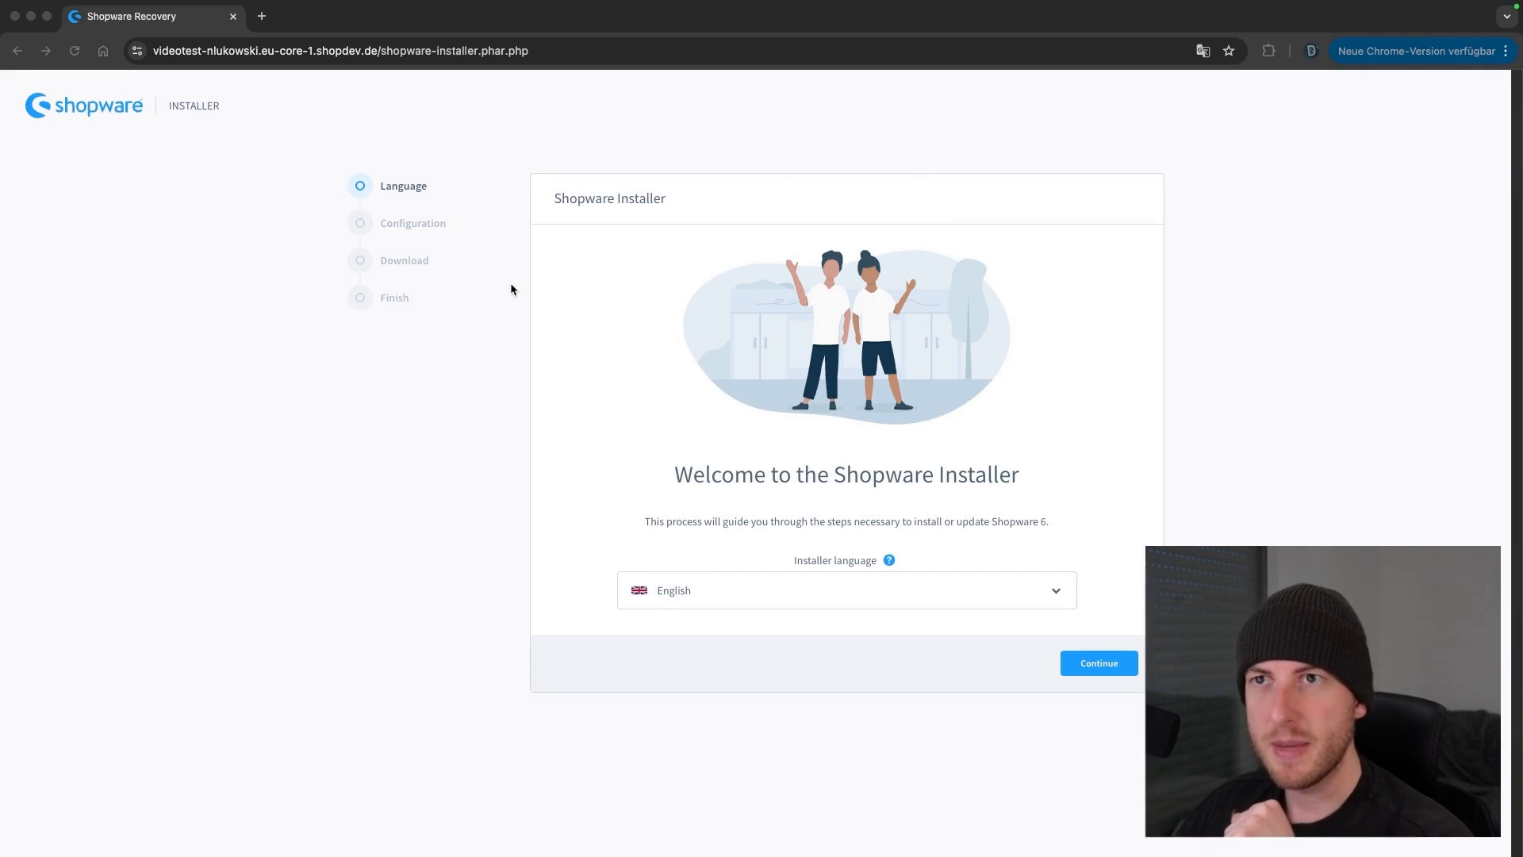
Select the installer's full /shopware-installer.phar.php address in the browser's address bar
click(381, 53)
drag(386, 53, 389, 55)
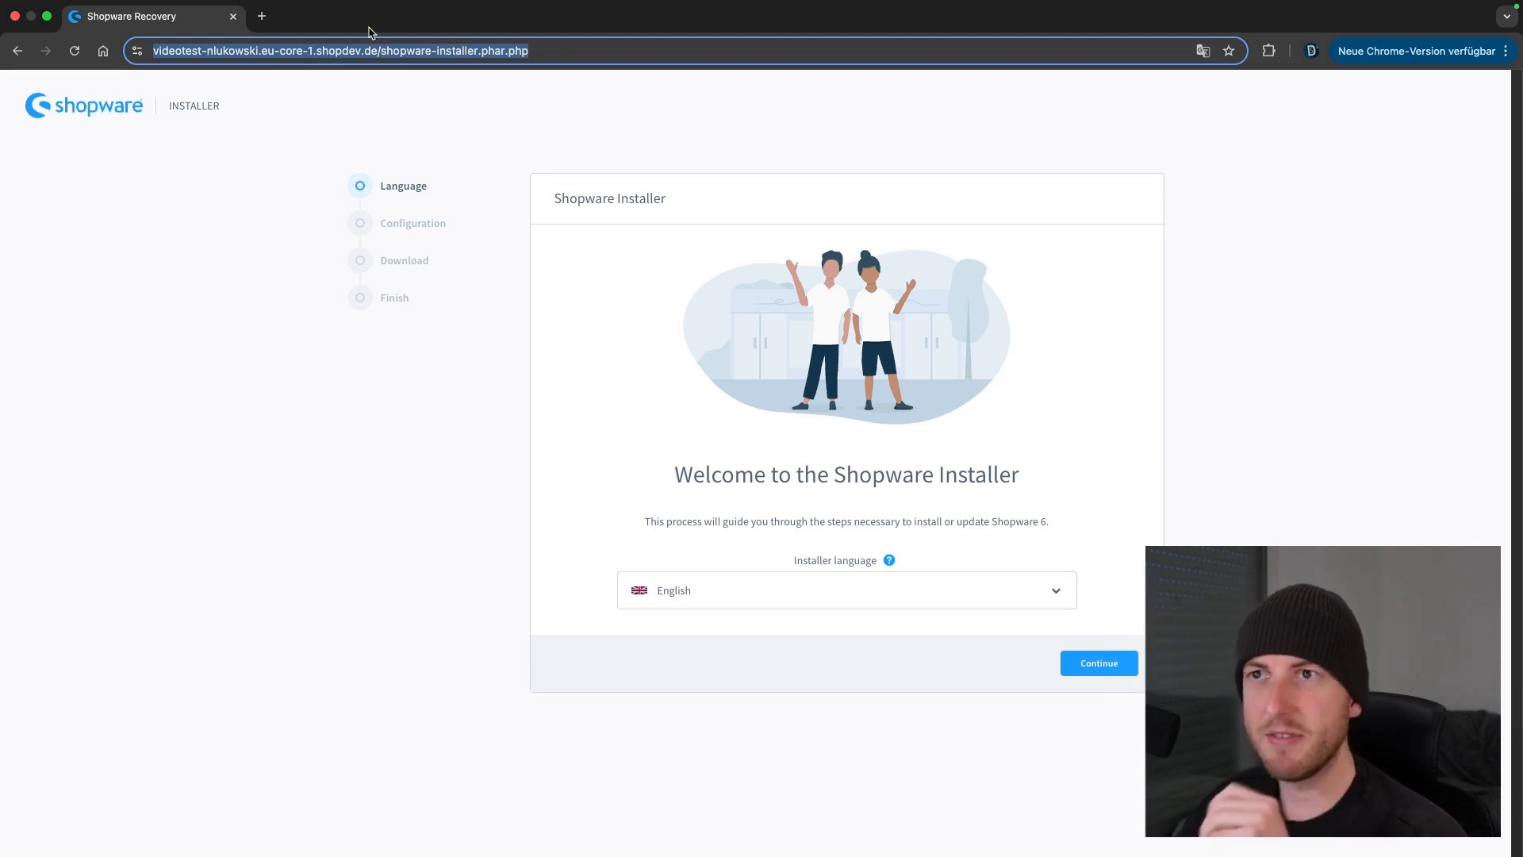
click(486, 51)
click(421, 51)
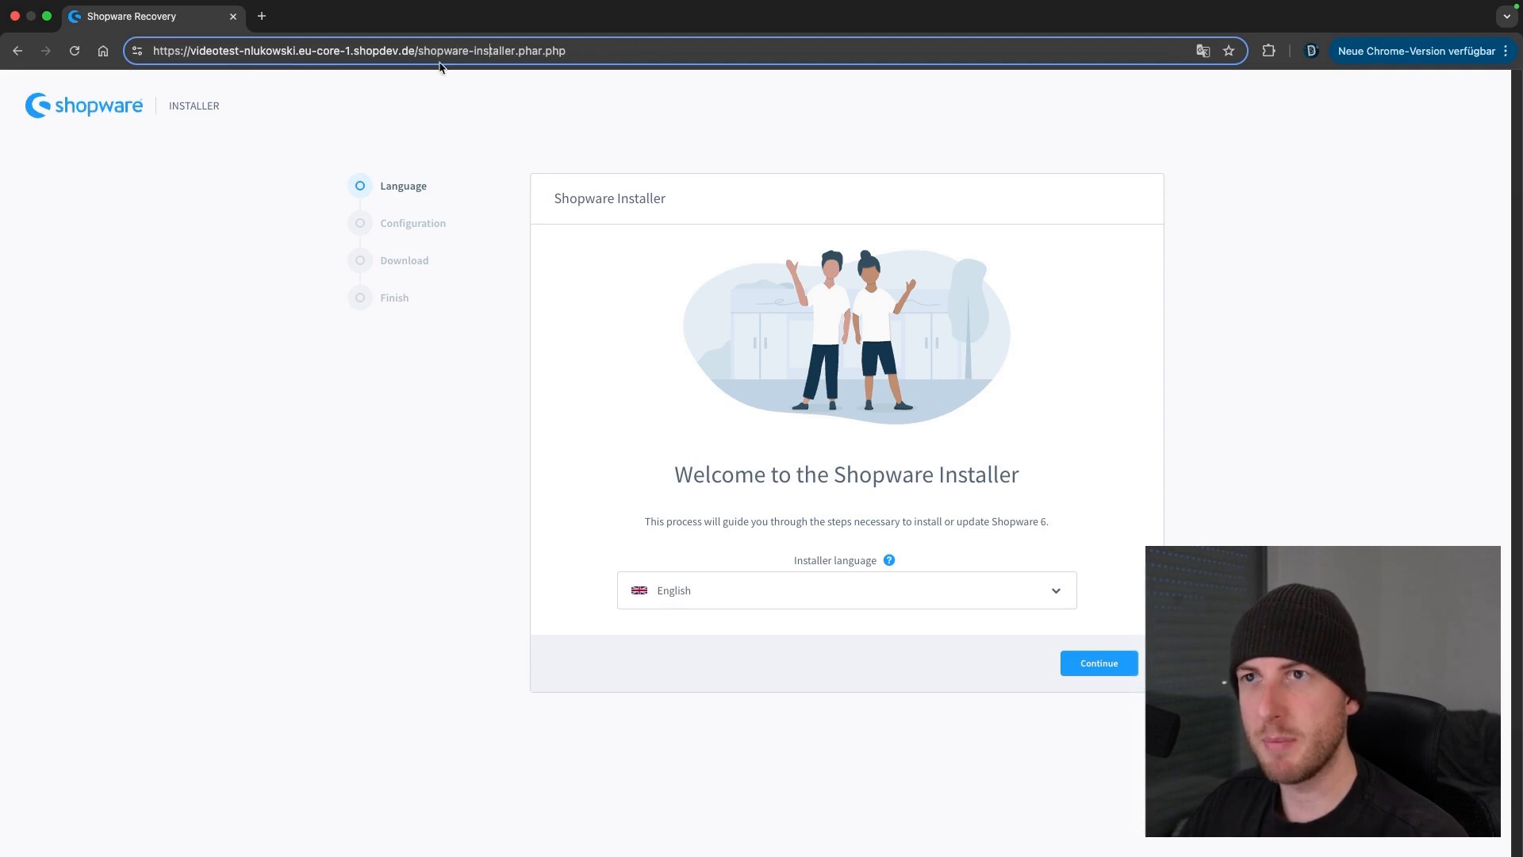
text(/)
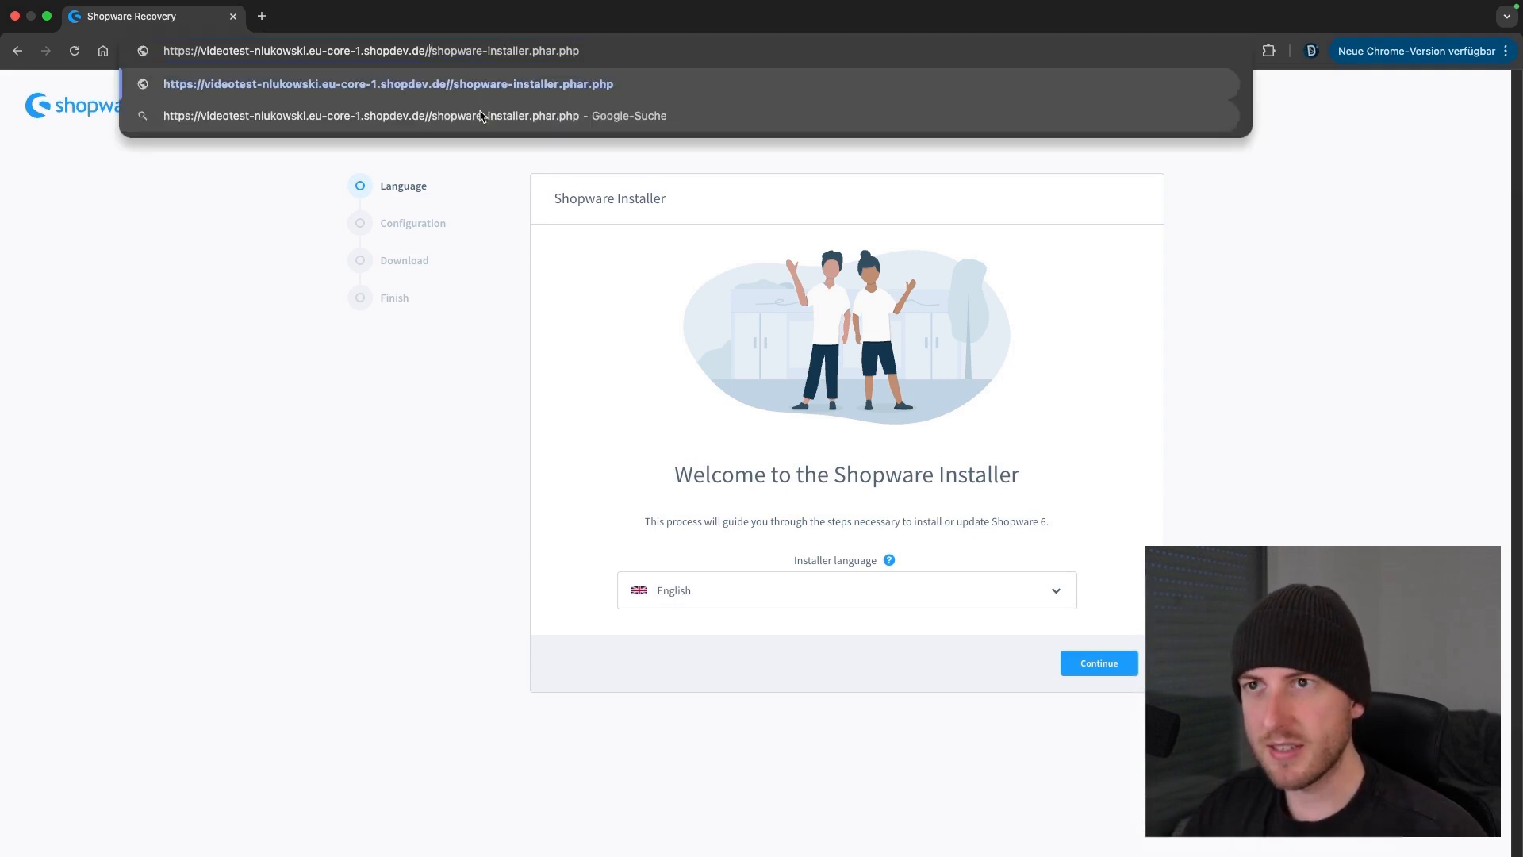
text(grnjrejno)
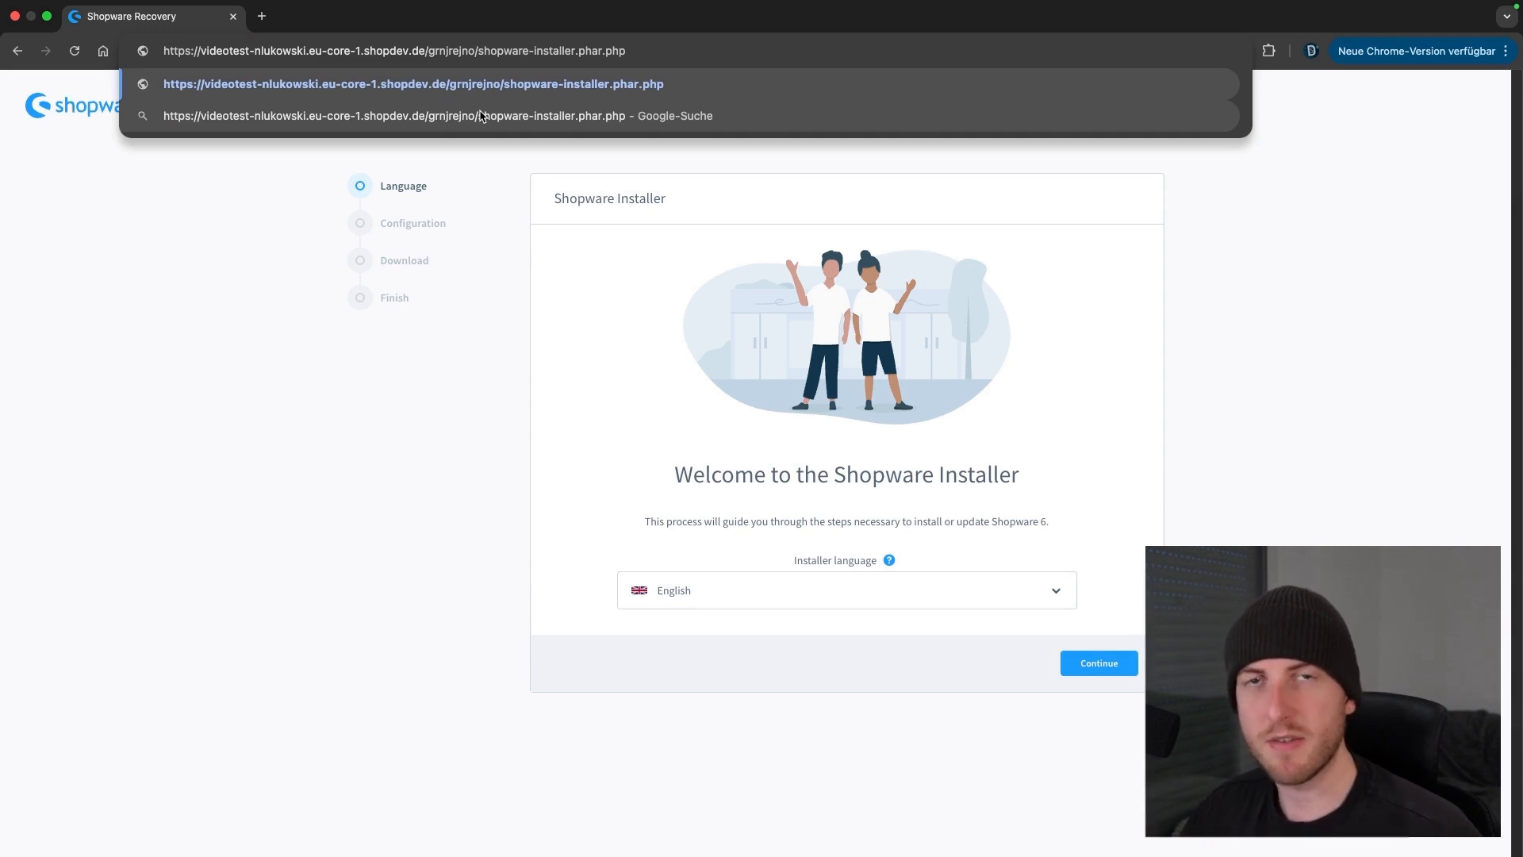
drag(480, 59, 427, 59)
key(BackSpace)
click(465, 339)
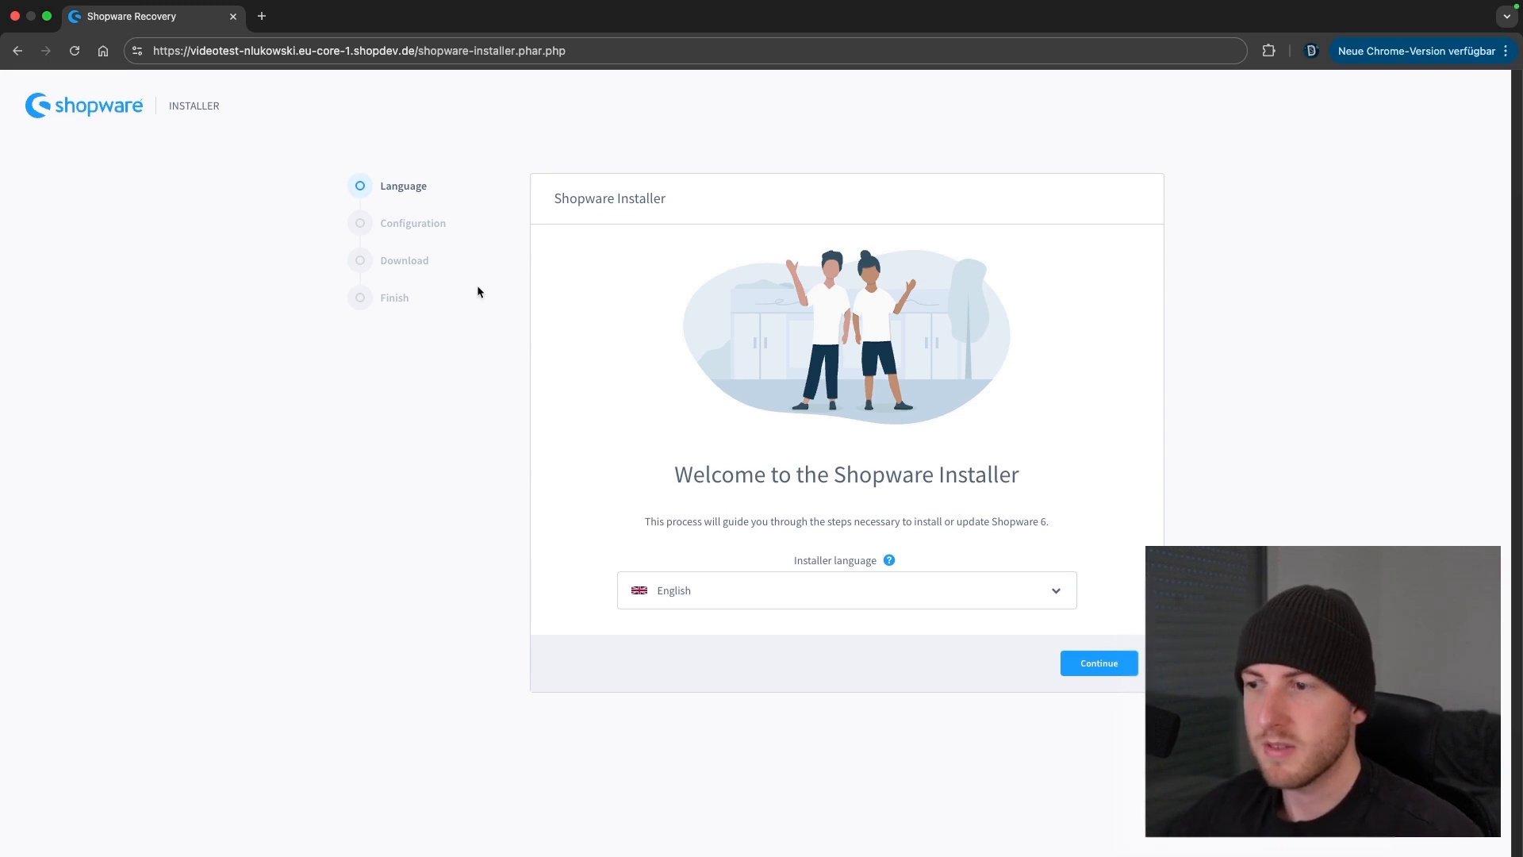
Confirm English as the installer language and continue to the Configuration step
click(724, 602)
click(689, 438)
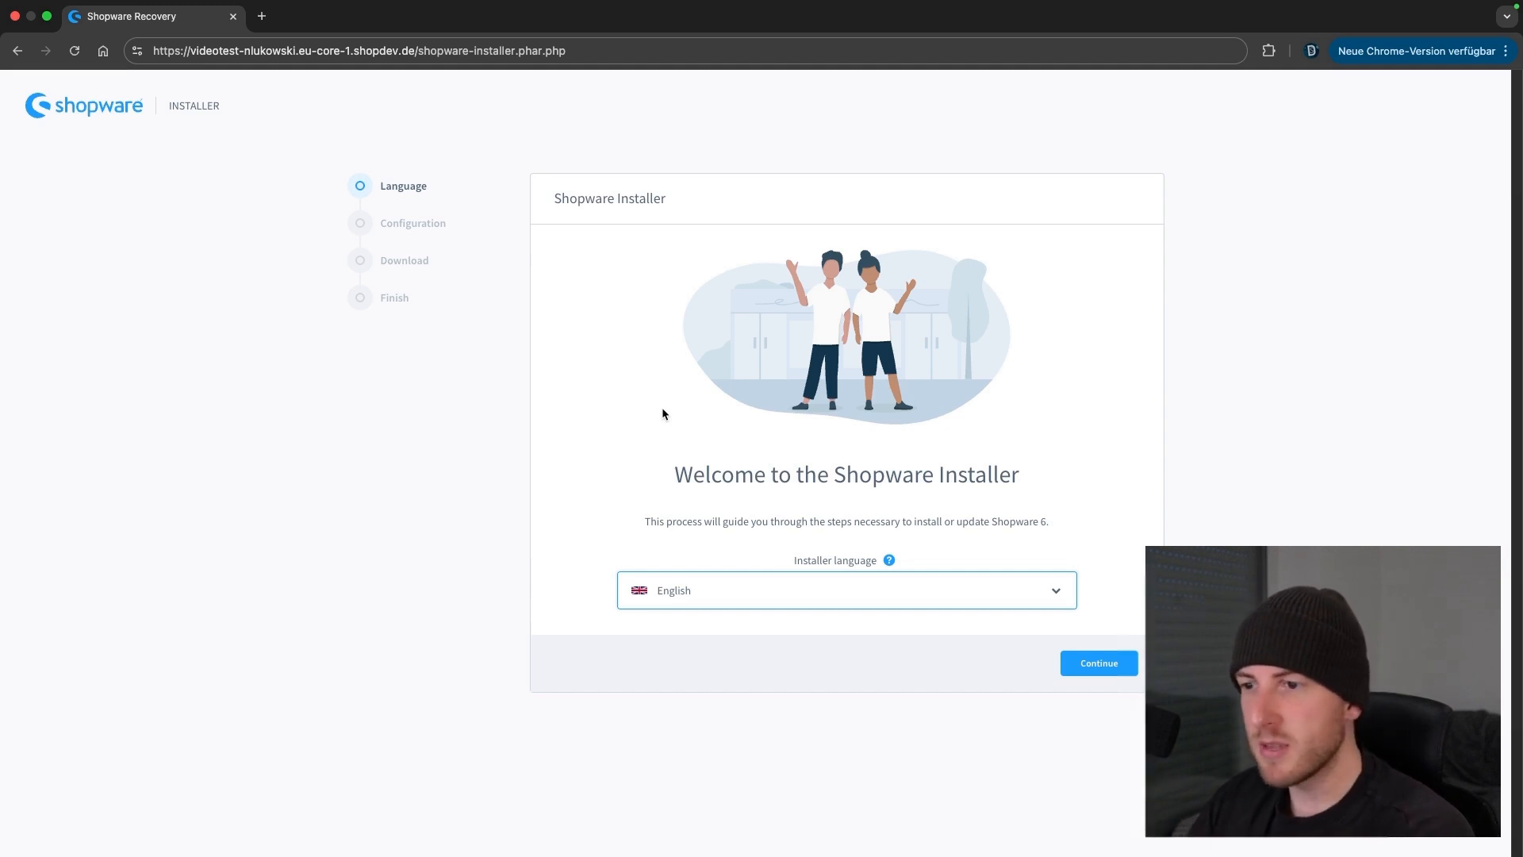
click(1113, 668)
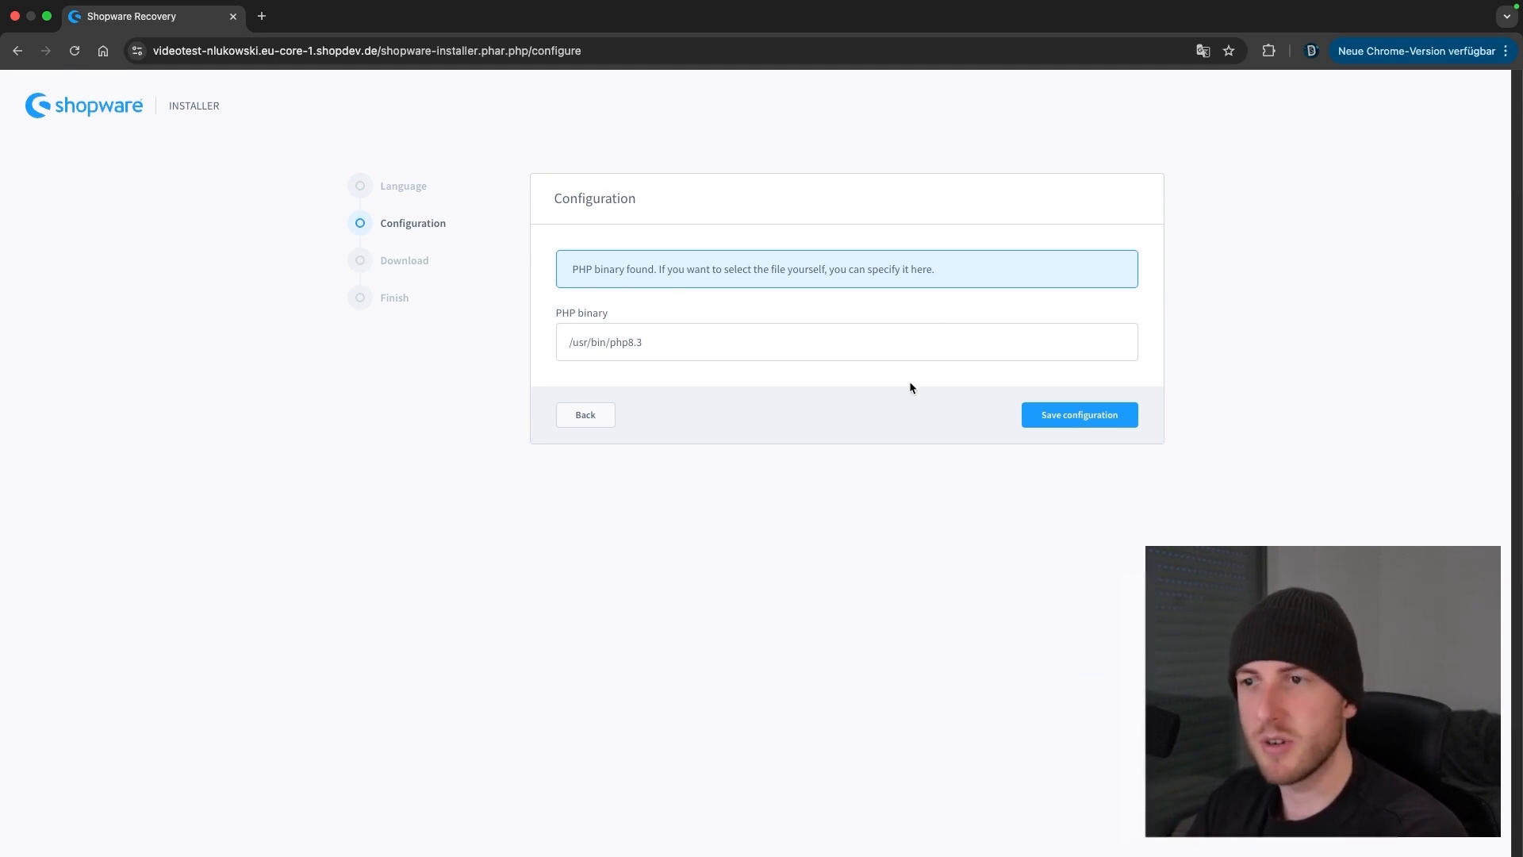
Save the detected /usr/bin/php8.3 configuration and download Shopware version 6.7.4.2
click(1077, 430)
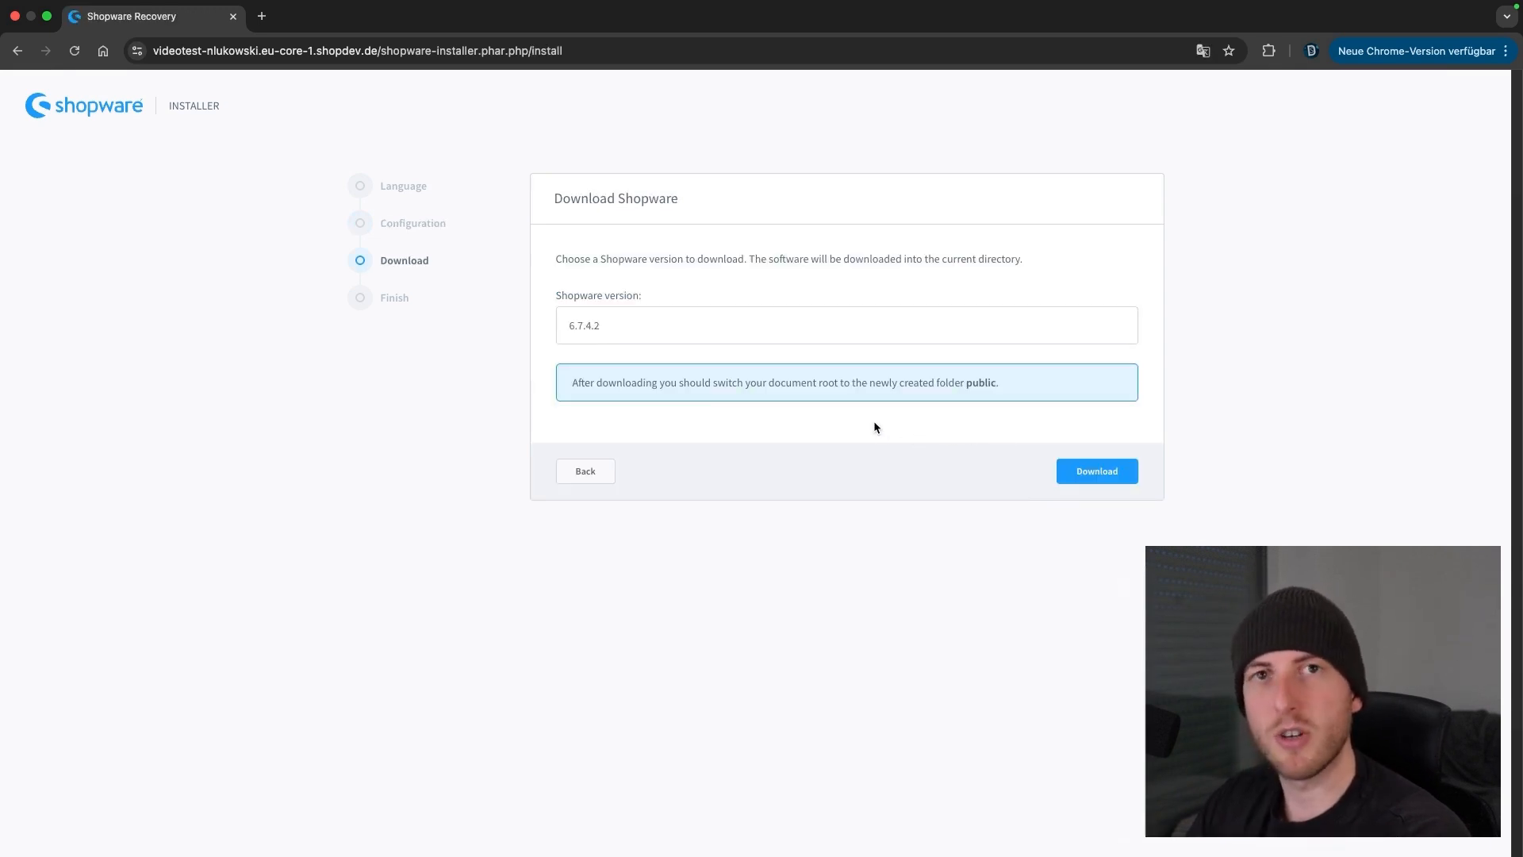
click(704, 321)
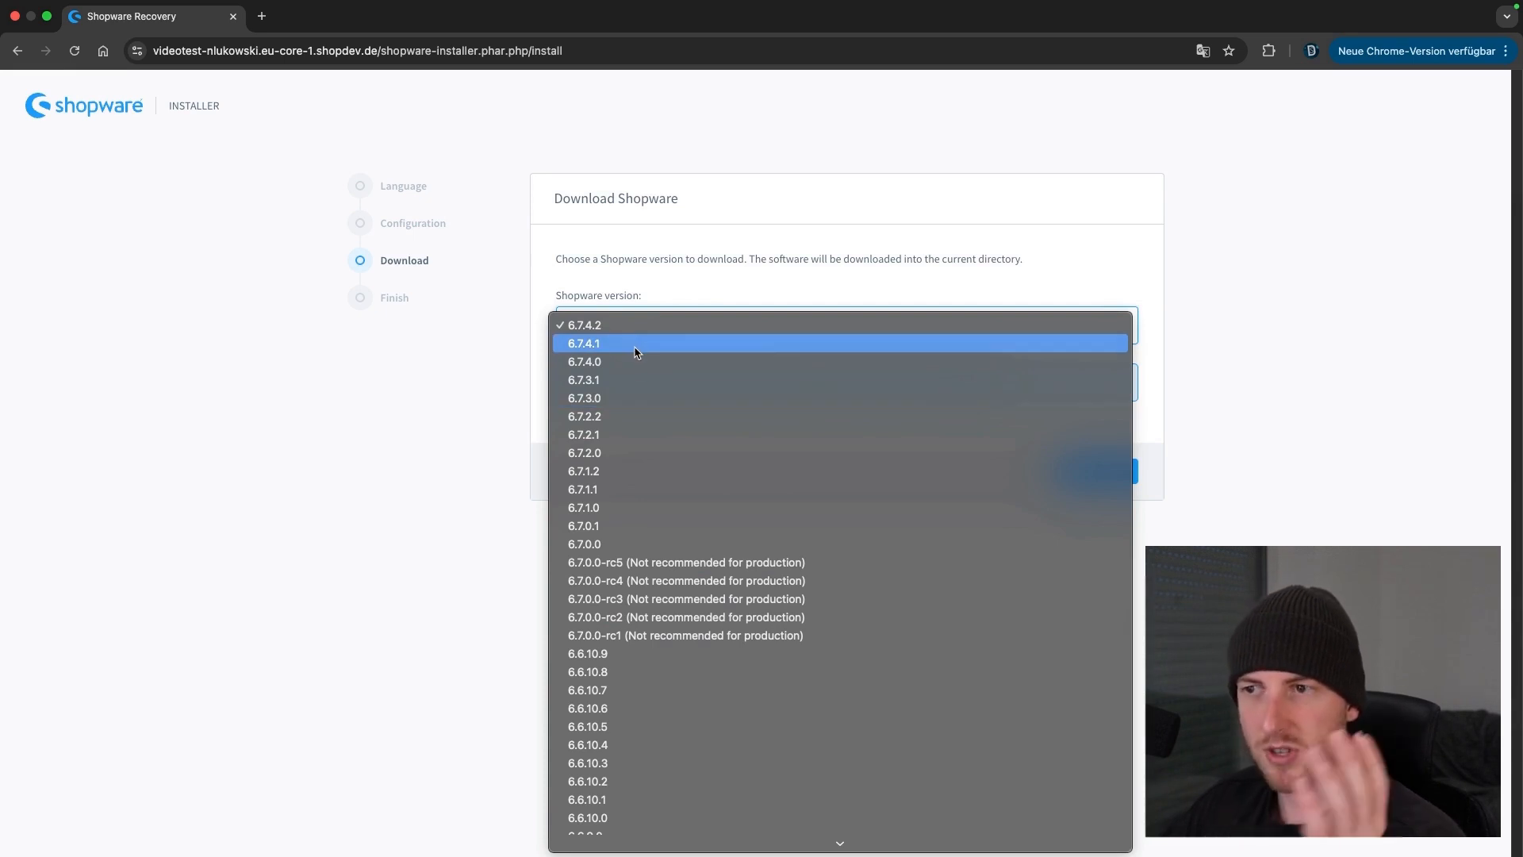
click(698, 285)
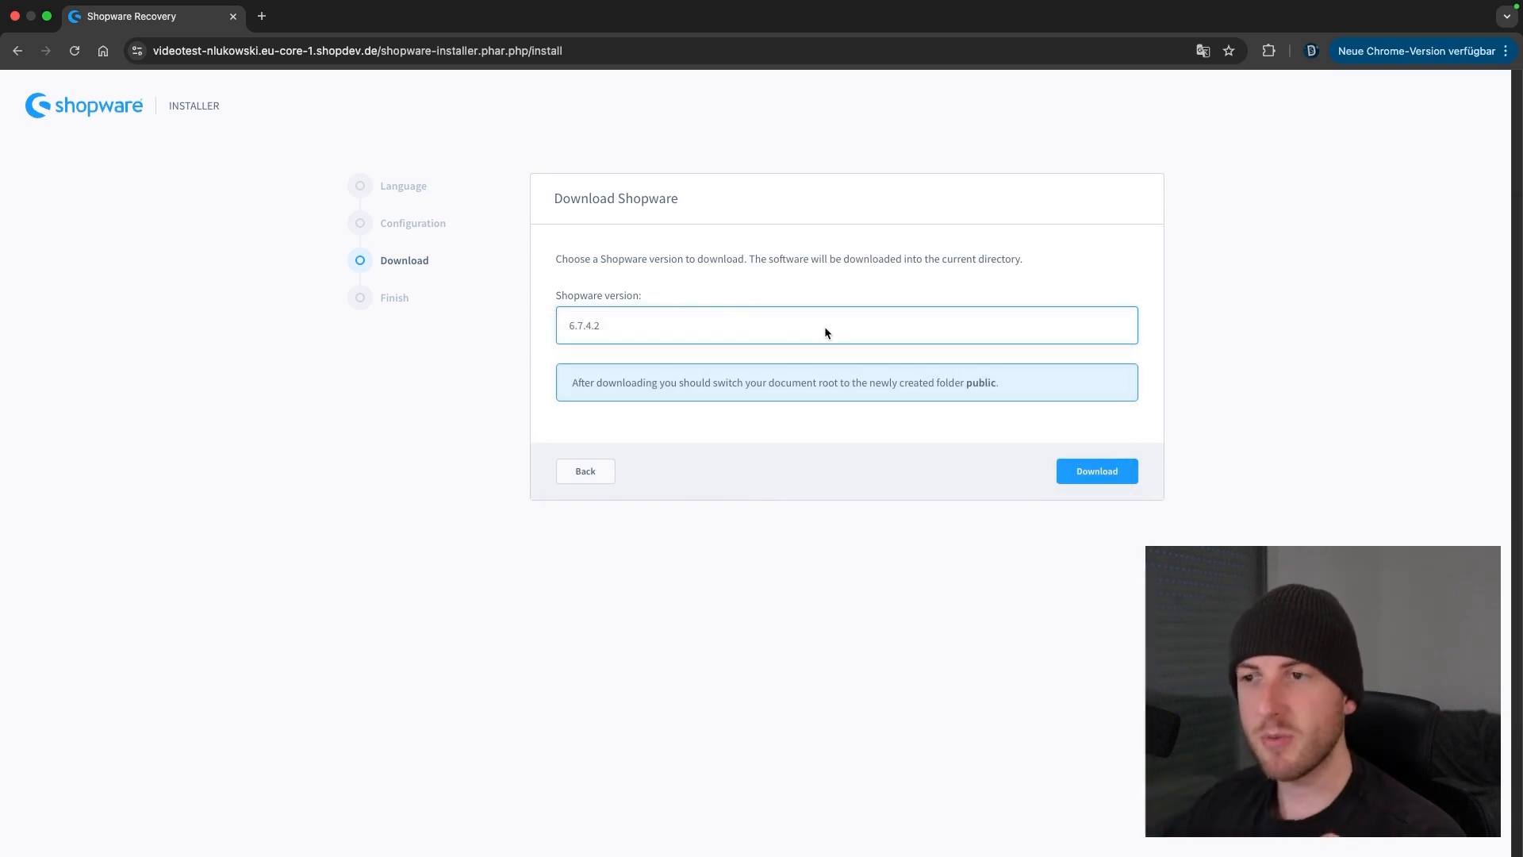
click(1105, 479)
scroll(1003, 466, down, 3)
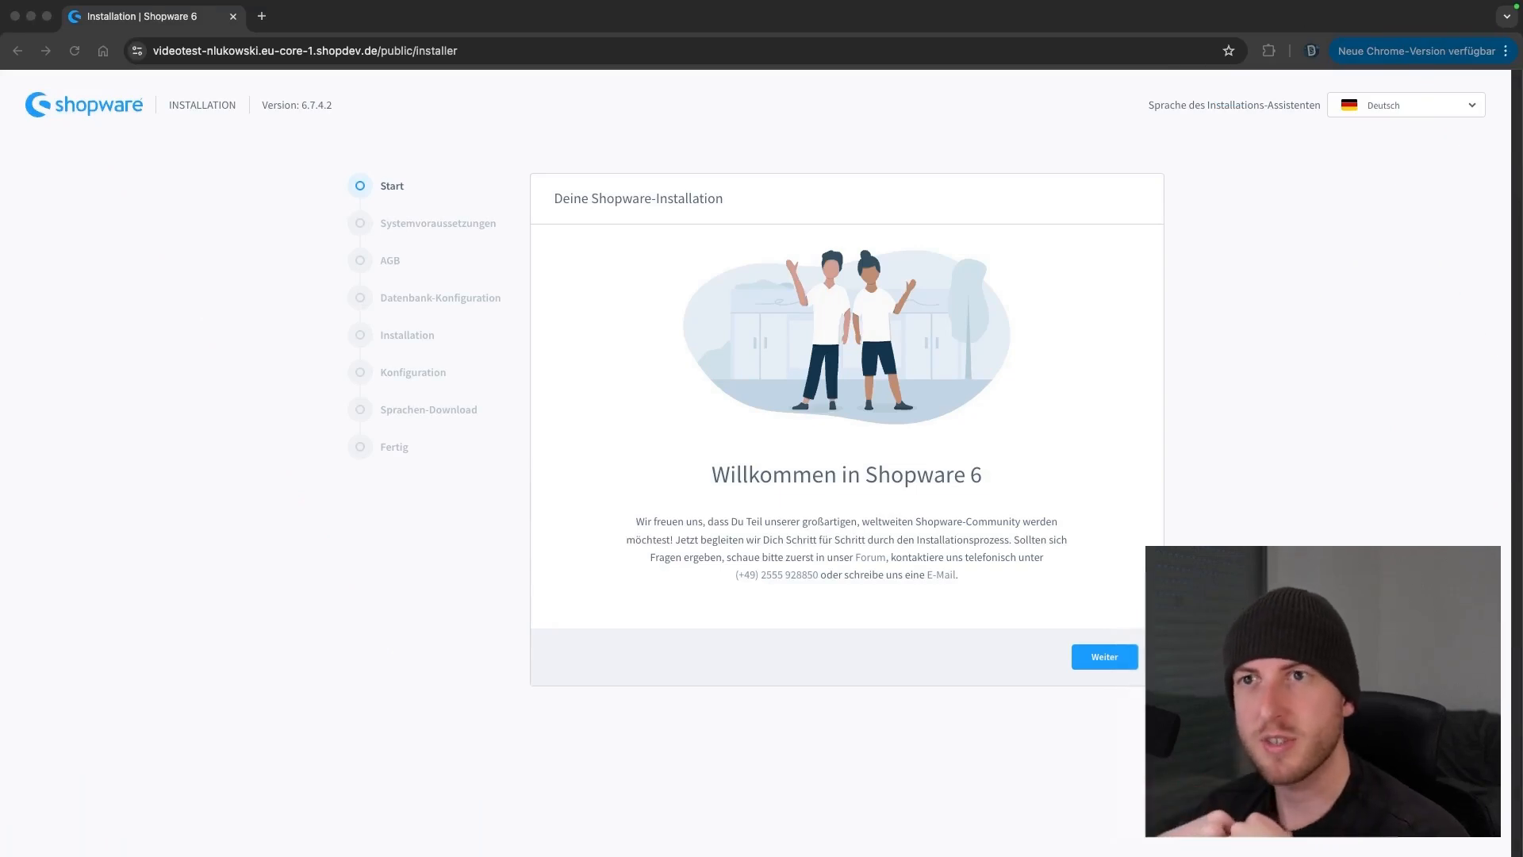
Change the Sprache des Installations-Assistenten dropdown from German to English (UK)
click(336, 106)
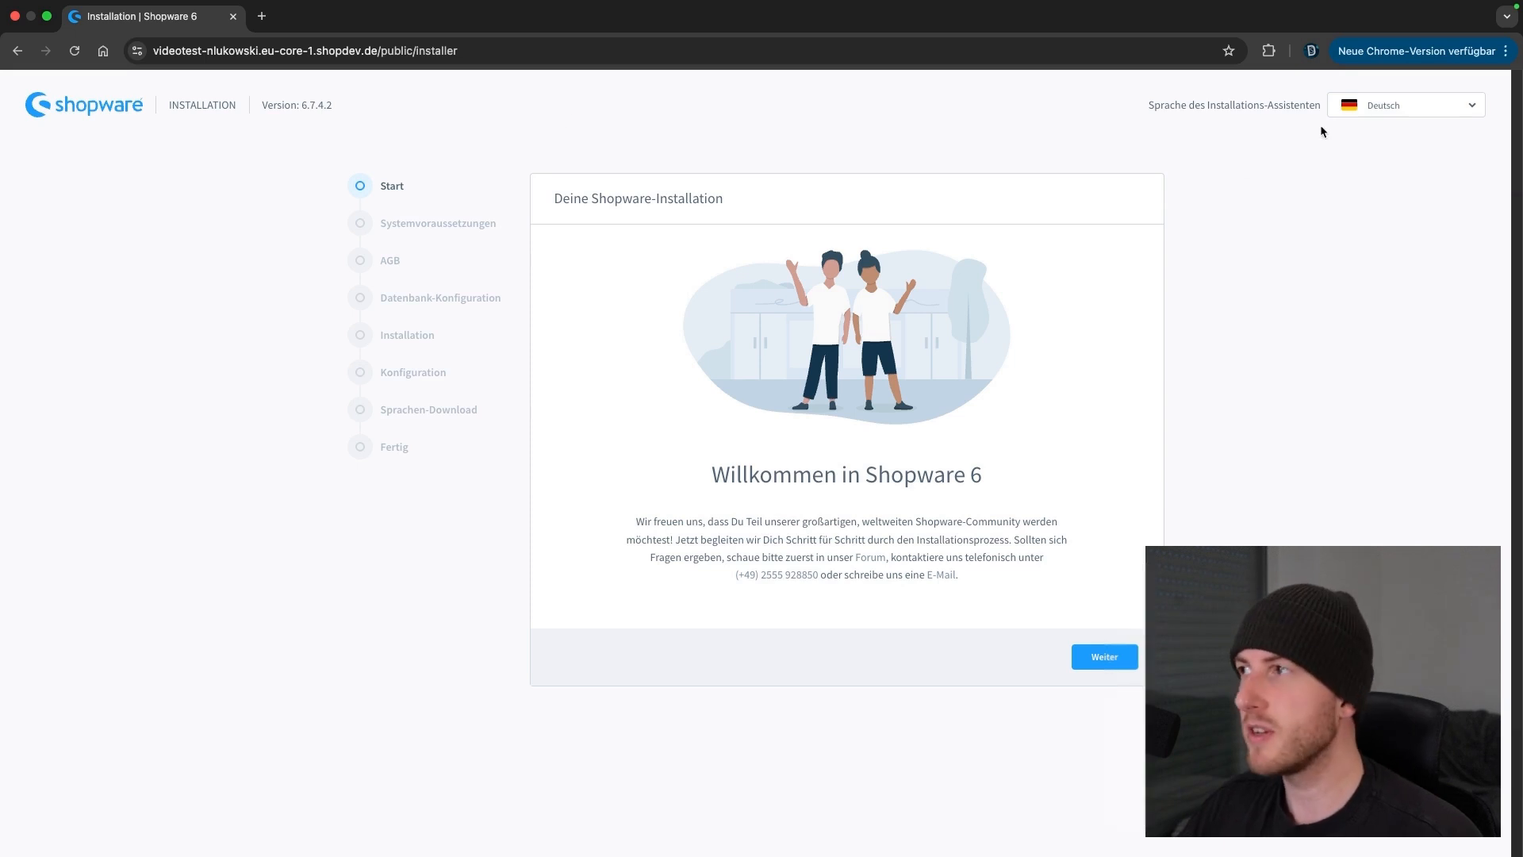
click(1349, 112)
click(1319, 308)
click(1364, 106)
click(1366, 123)
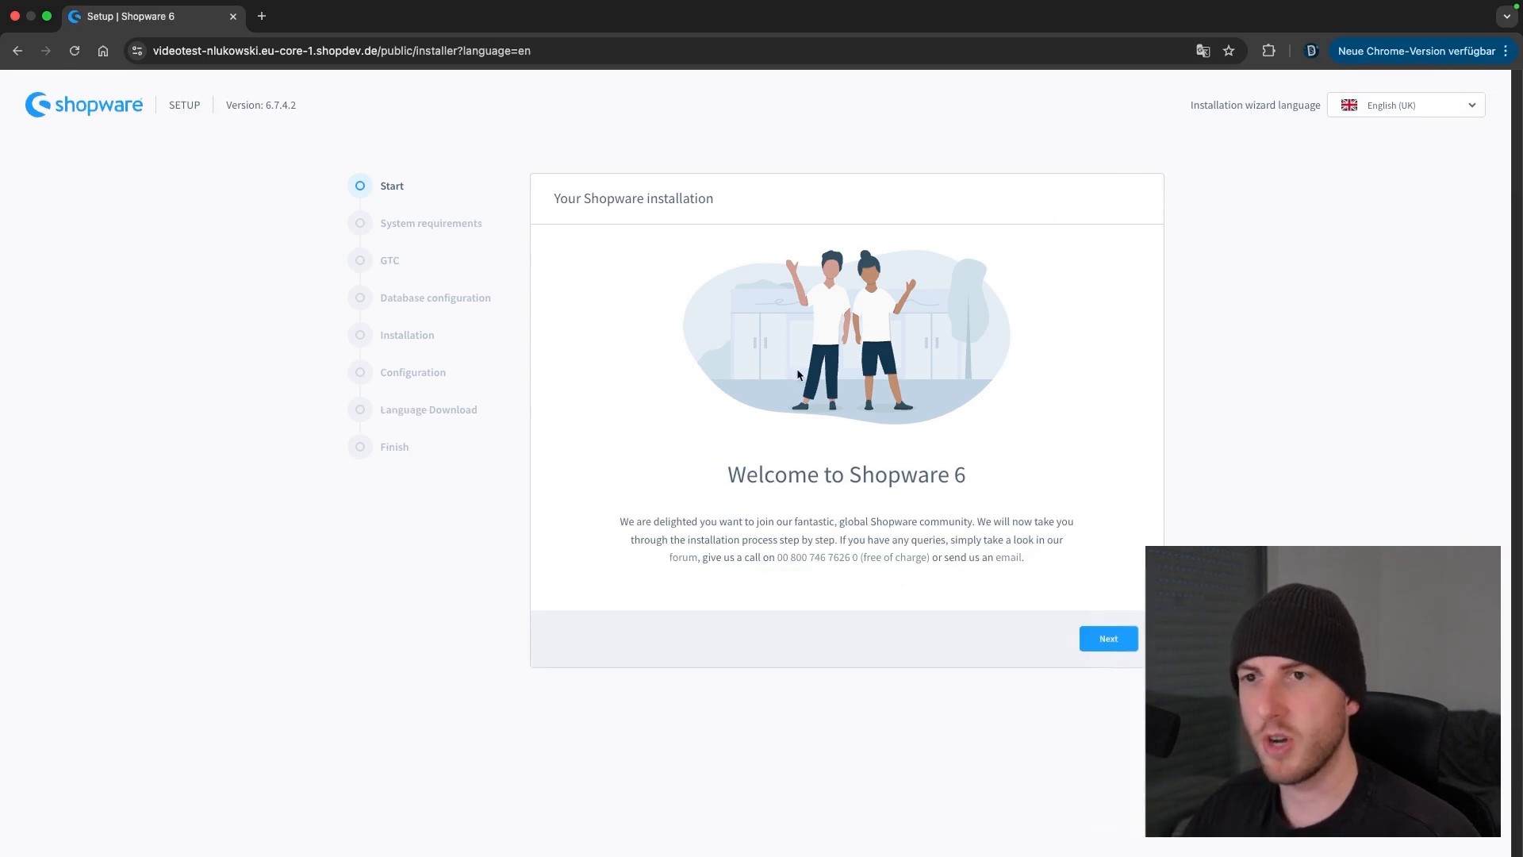
Run the system requirements check and inspect Files and directories, System, and the opcache.memory_consumption warning
click(1108, 639)
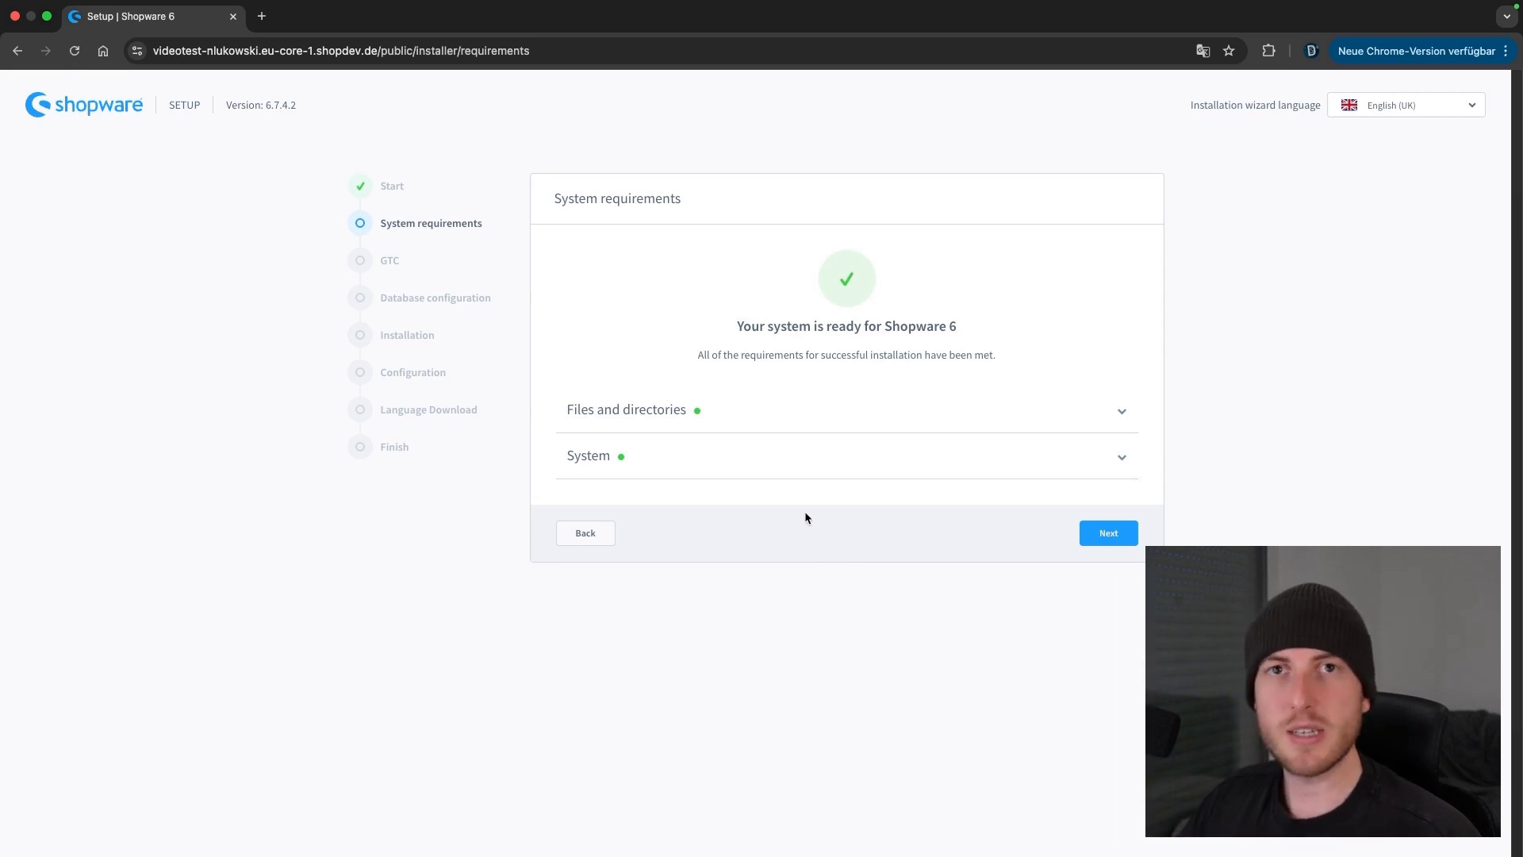
click(820, 430)
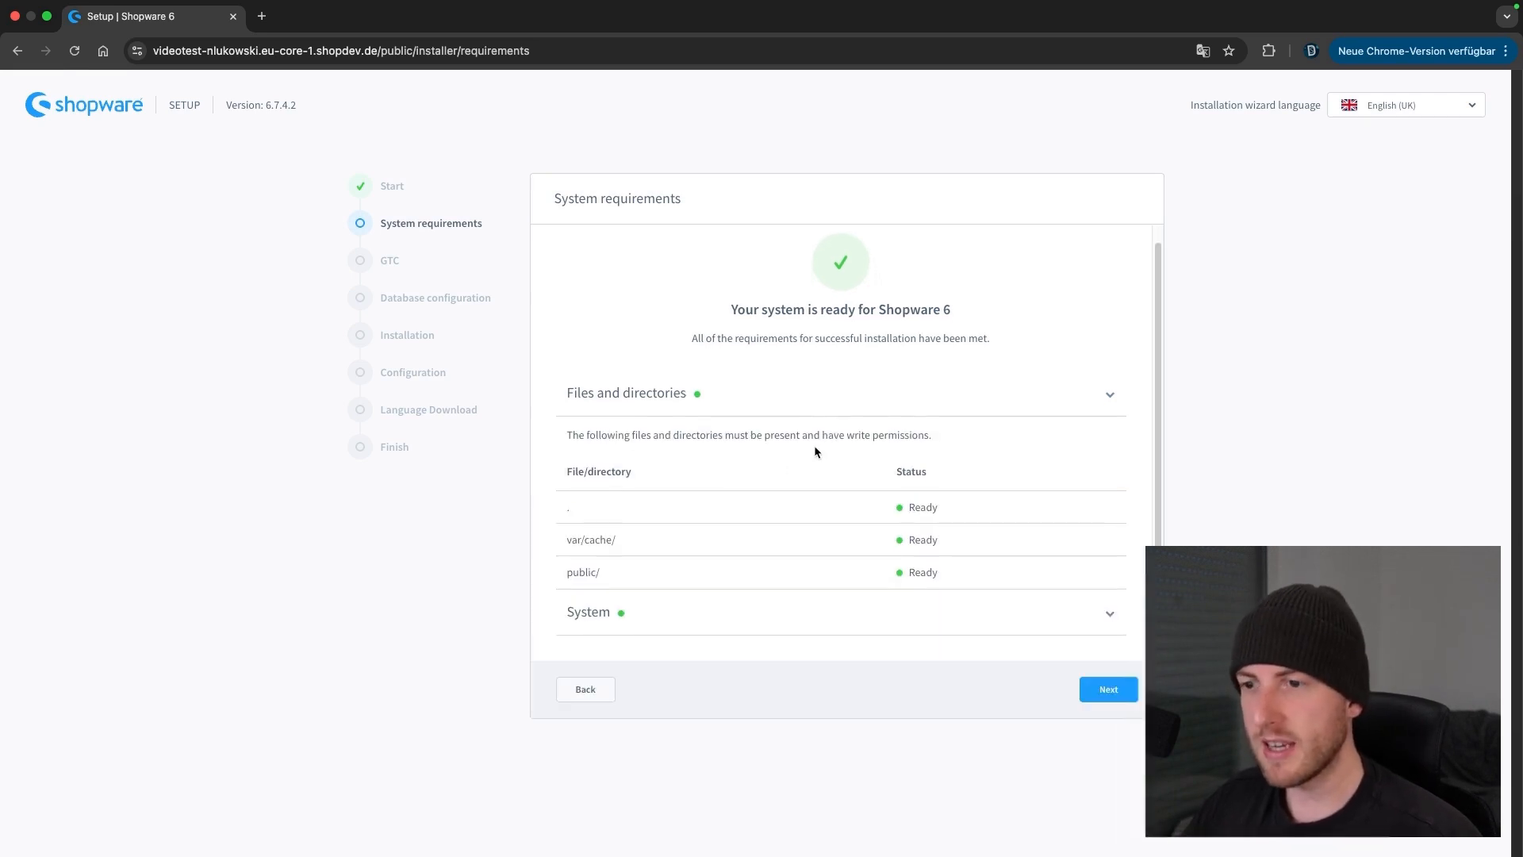
click(632, 629)
scroll(720, 520, down, 15)
scroll(721, 520, up, 10)
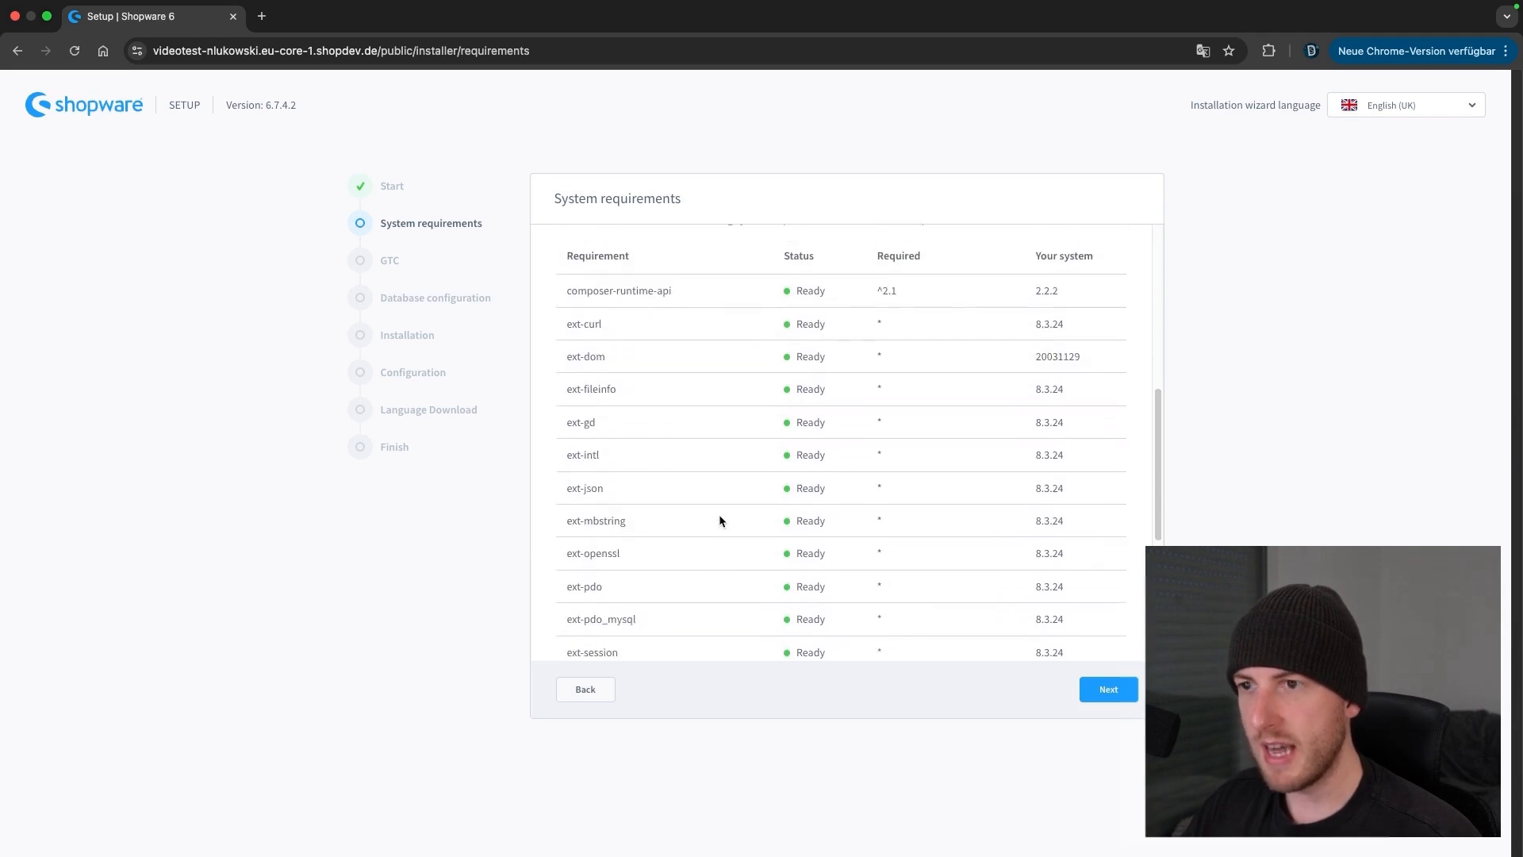
scroll(720, 520, down, 6)
scroll(719, 514, down, 2)
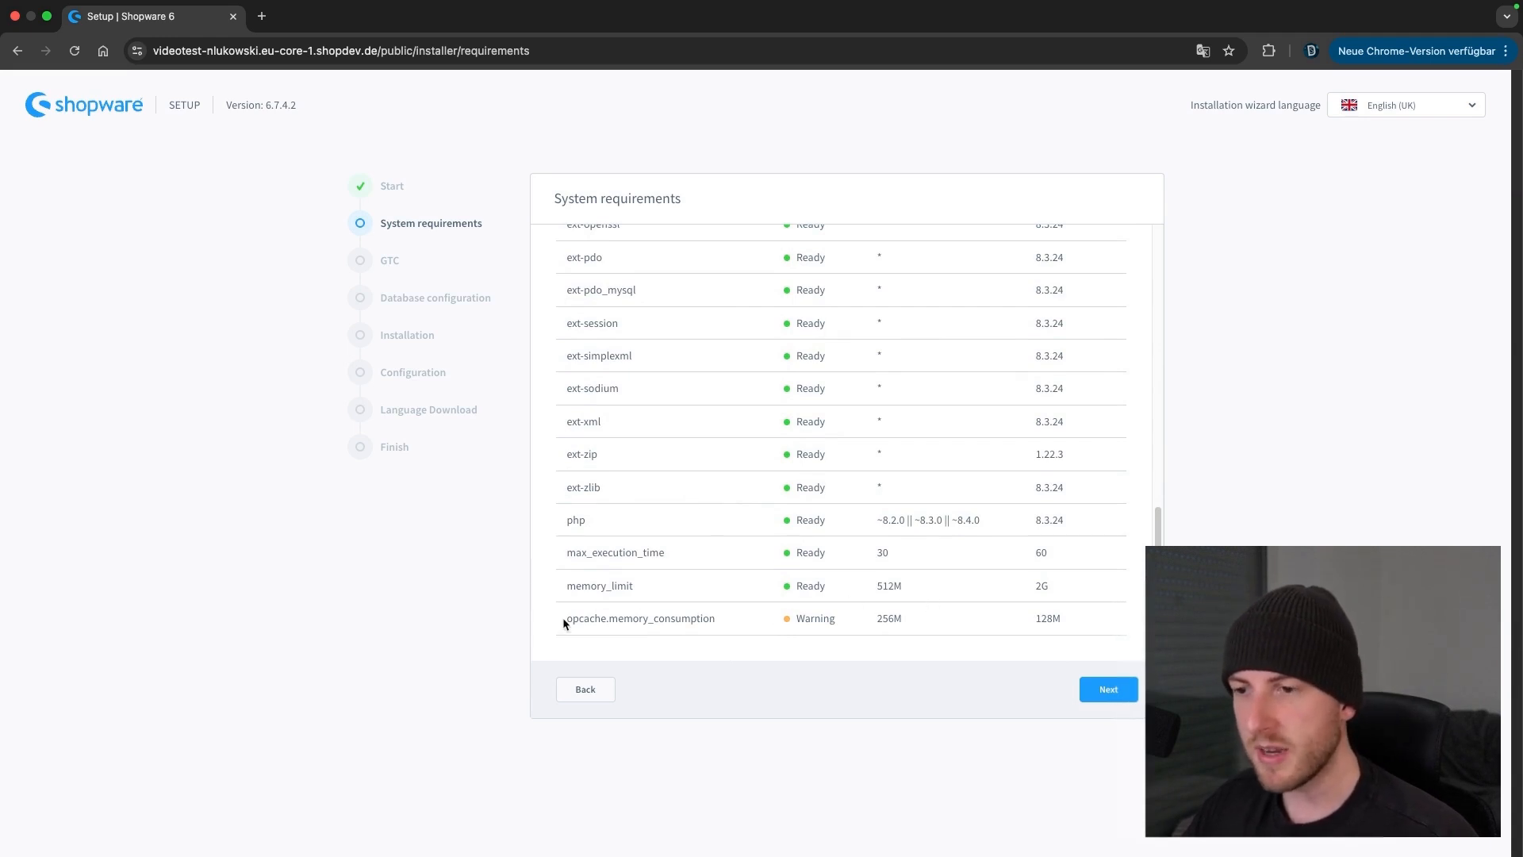
drag(564, 620, 1027, 622)
click(829, 616)
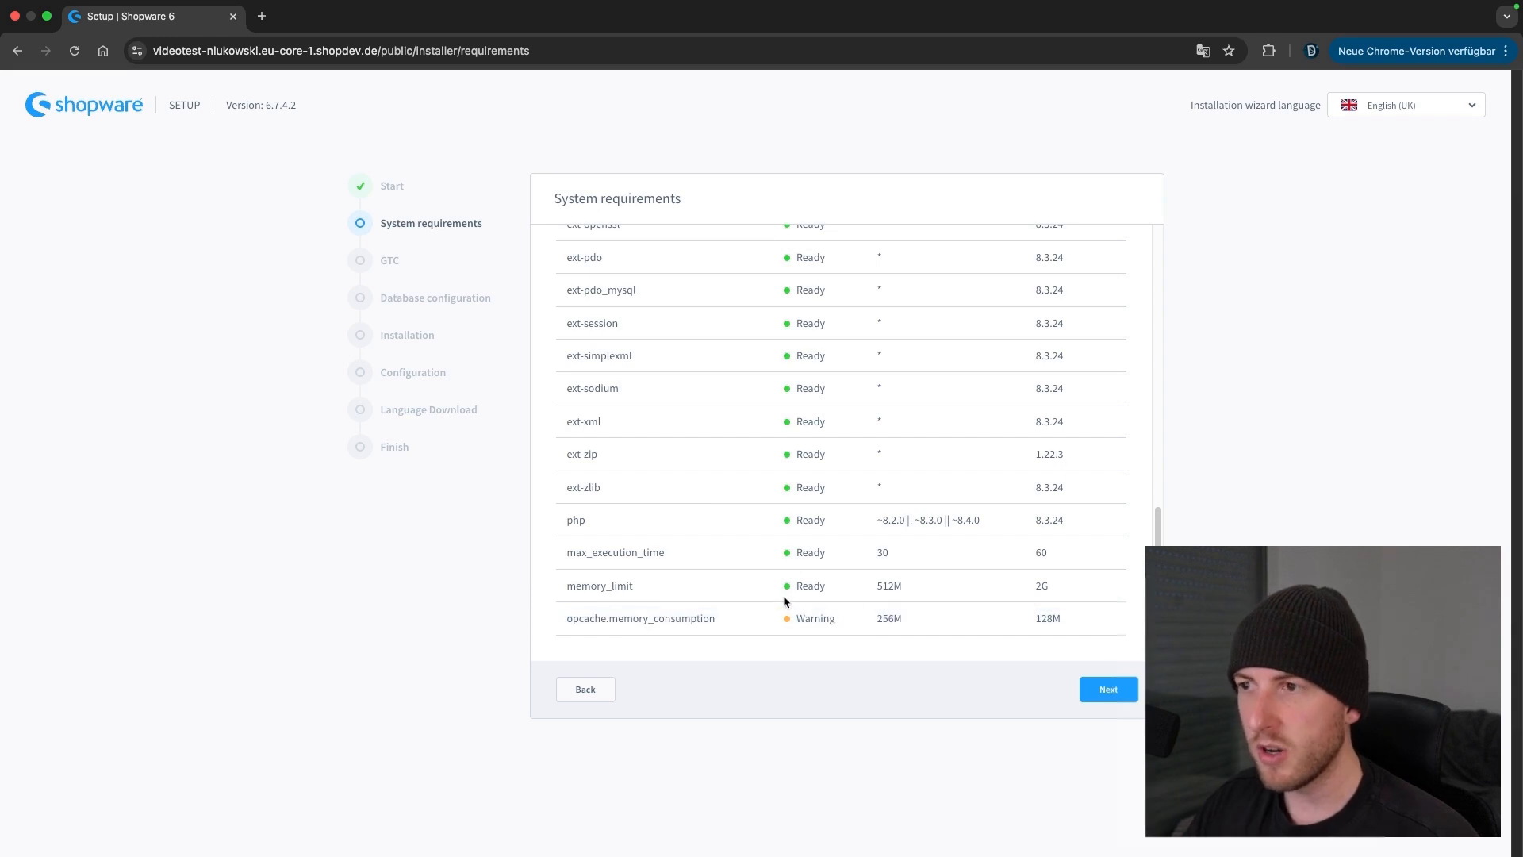
Move on to the GTC step and agree to the General Terms and Conditions
scroll(845, 587, up, 10)
scroll(839, 591, up, 3)
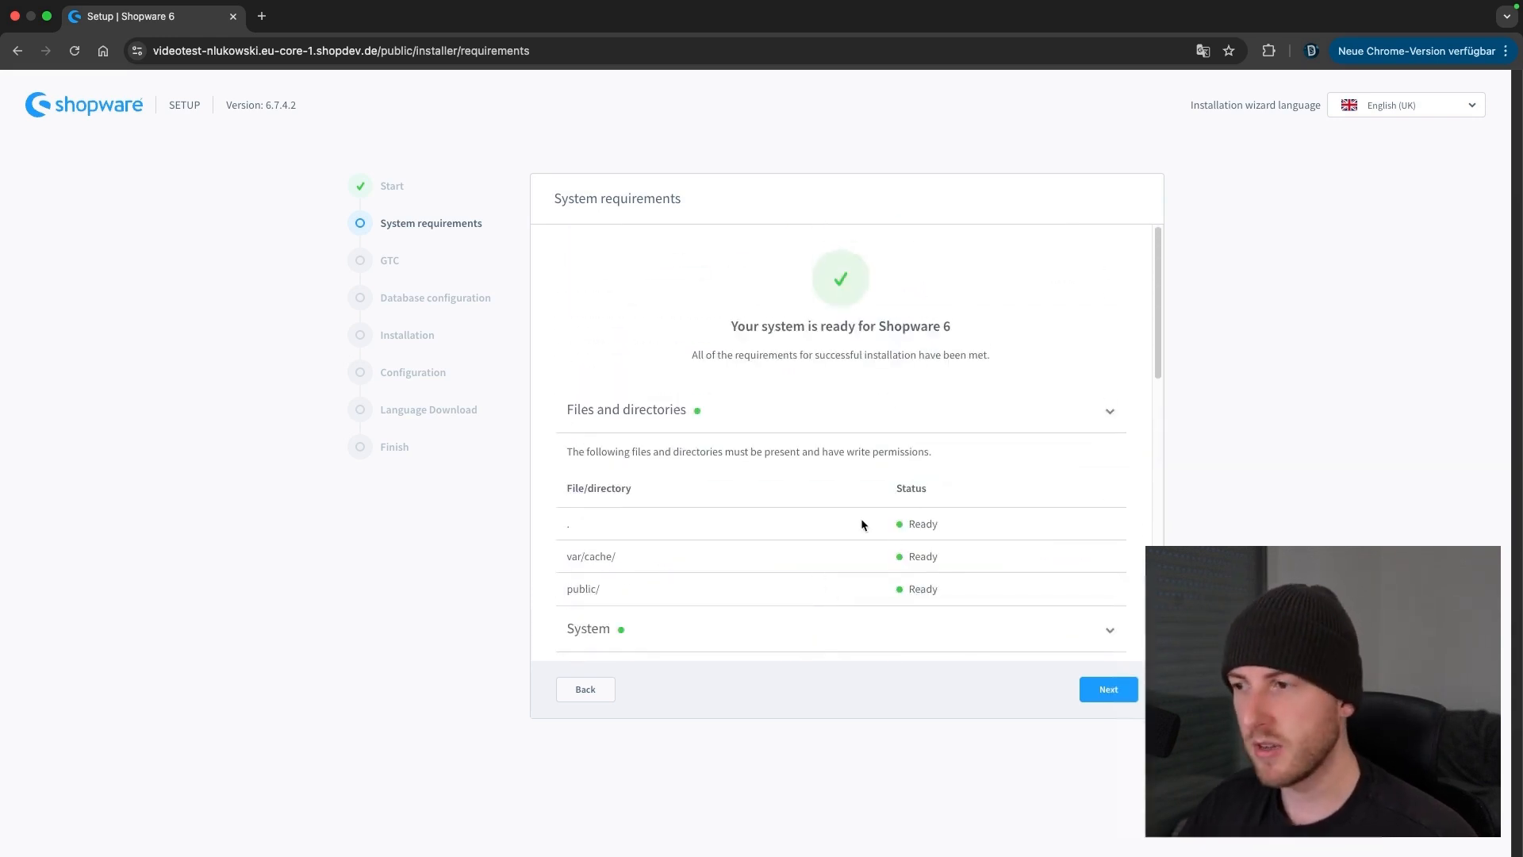
scroll(840, 573, down, 15)
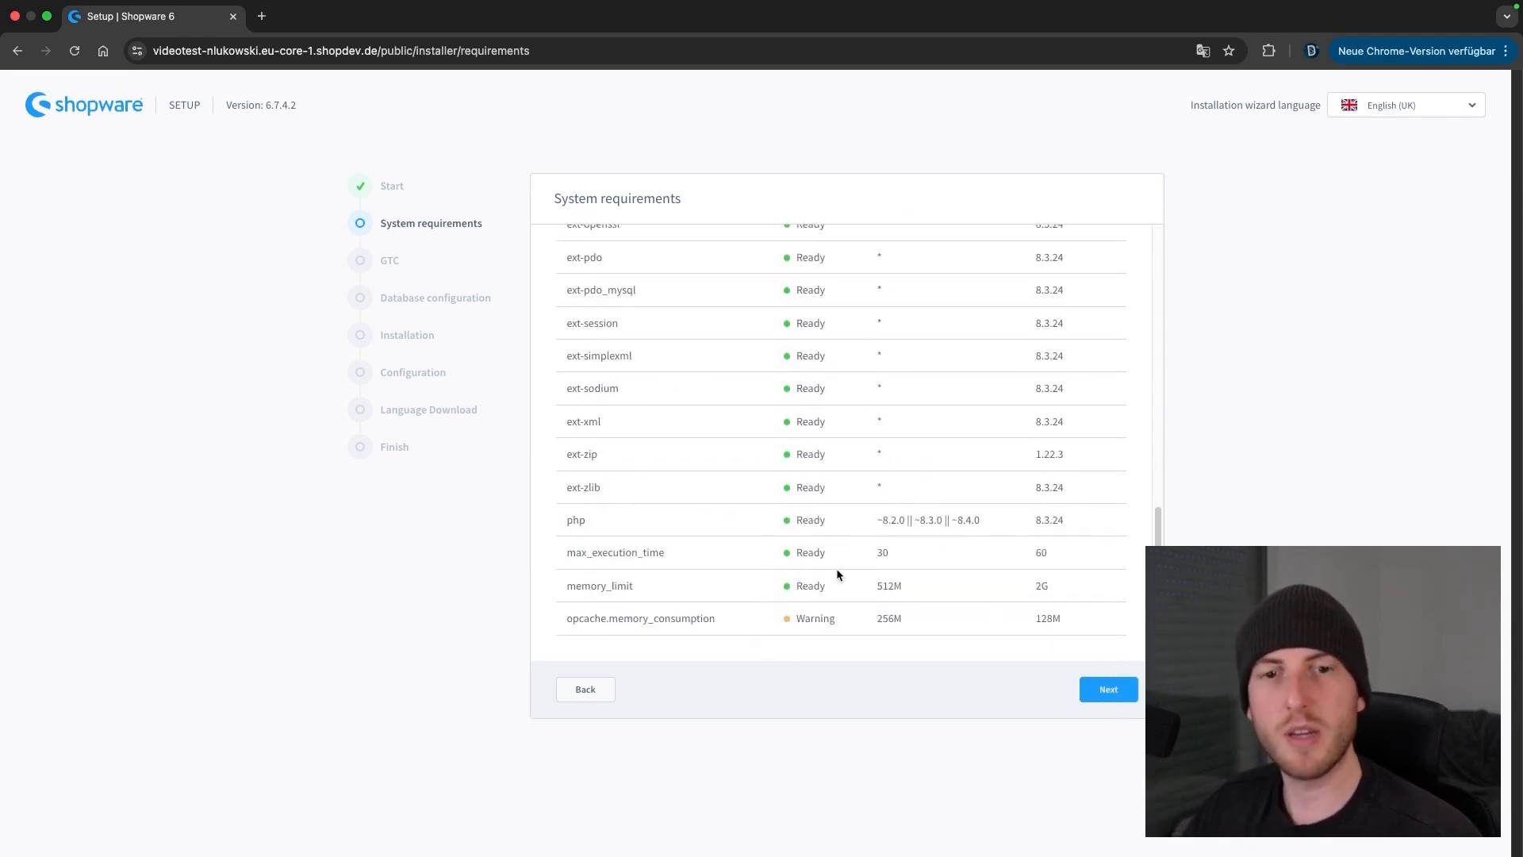
scroll(857, 515, up, 5)
scroll(846, 518, up, 2)
scroll(833, 539, up, 6)
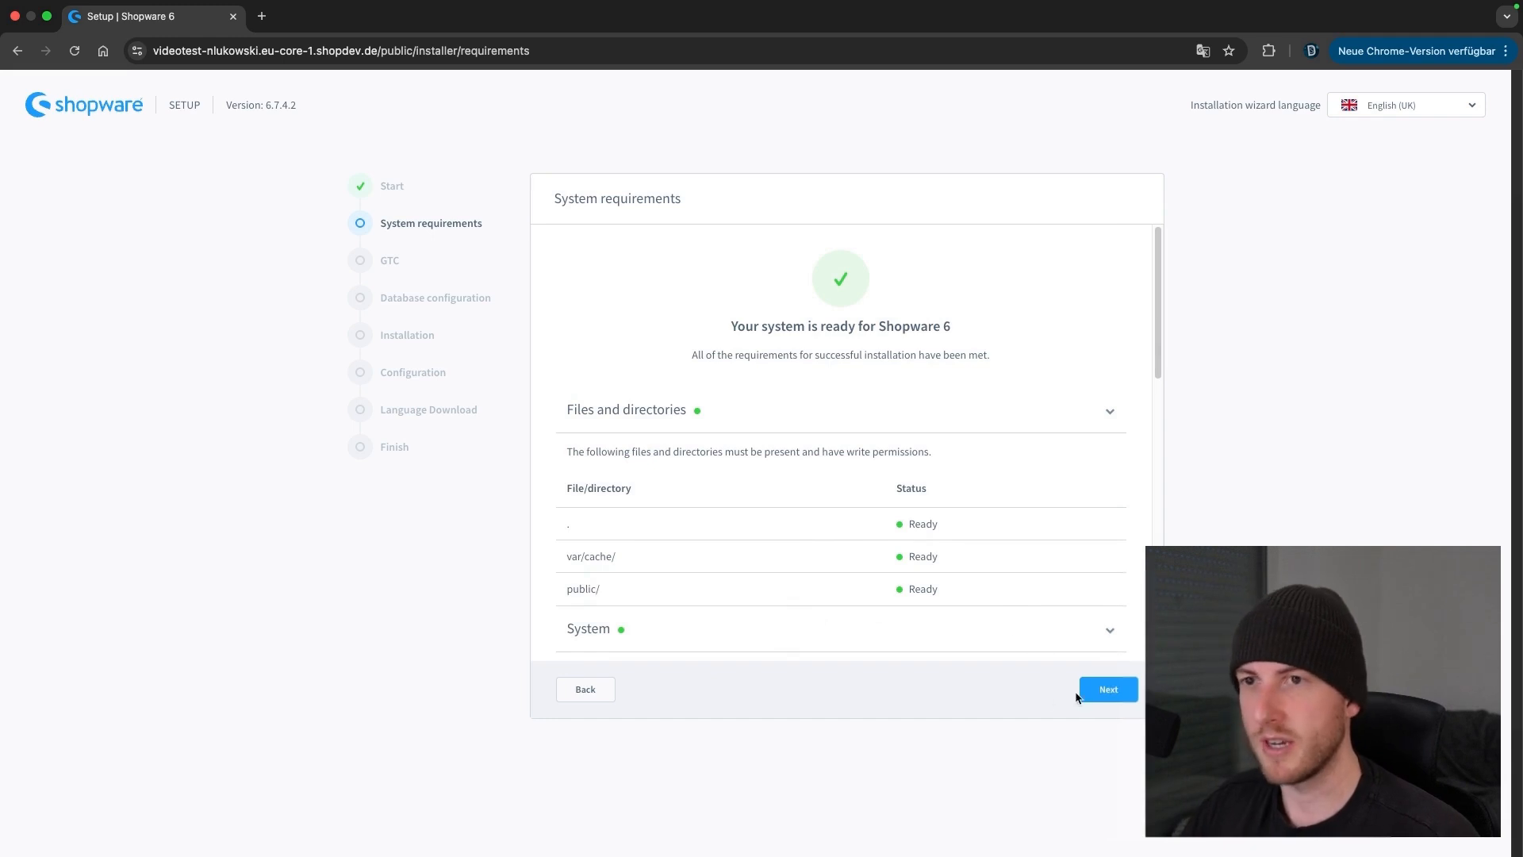
click(1110, 690)
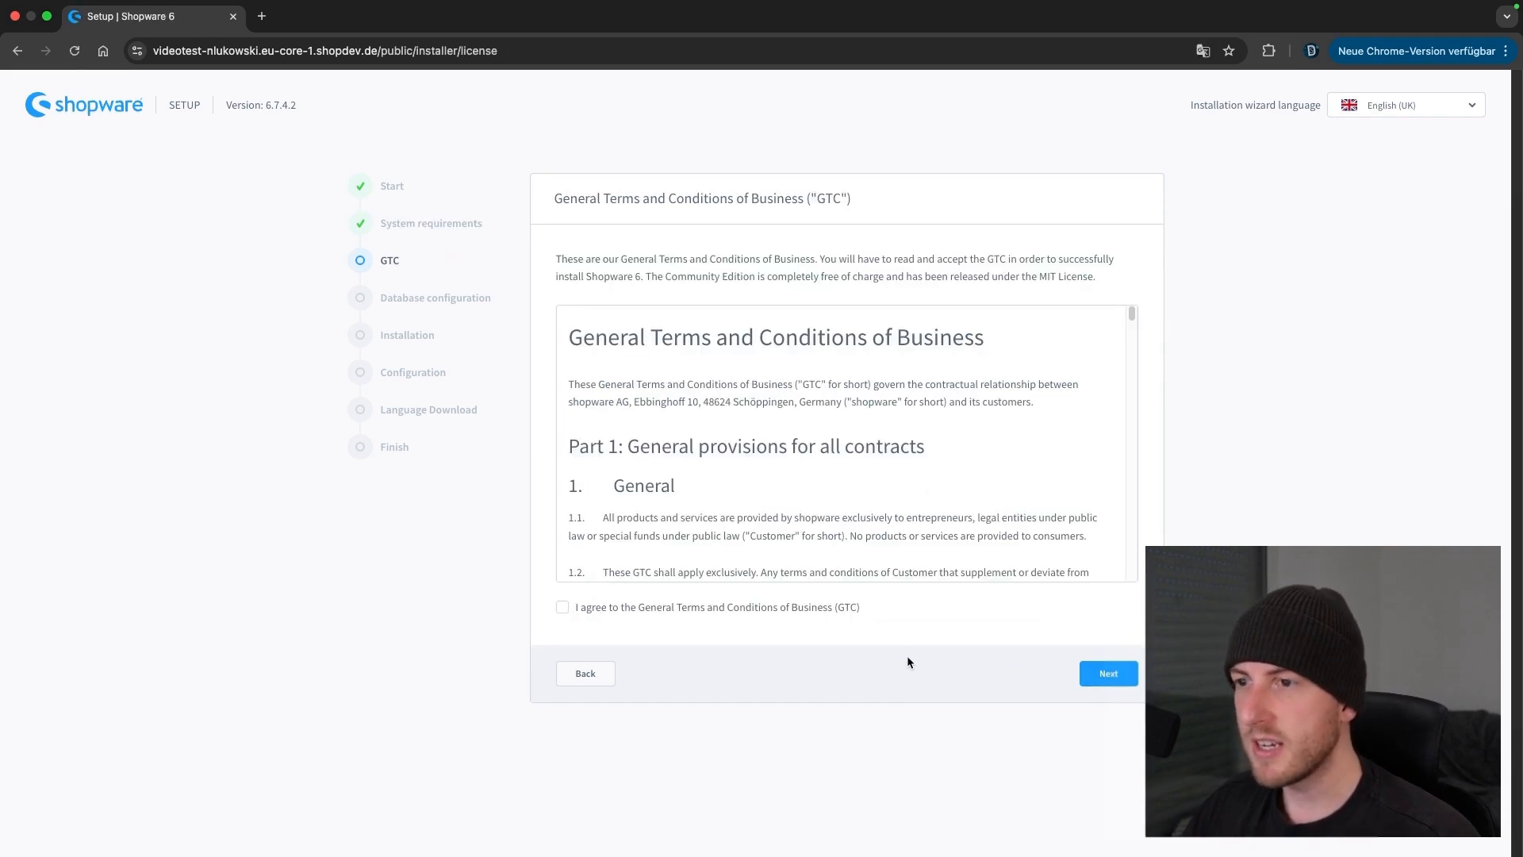
click(768, 612)
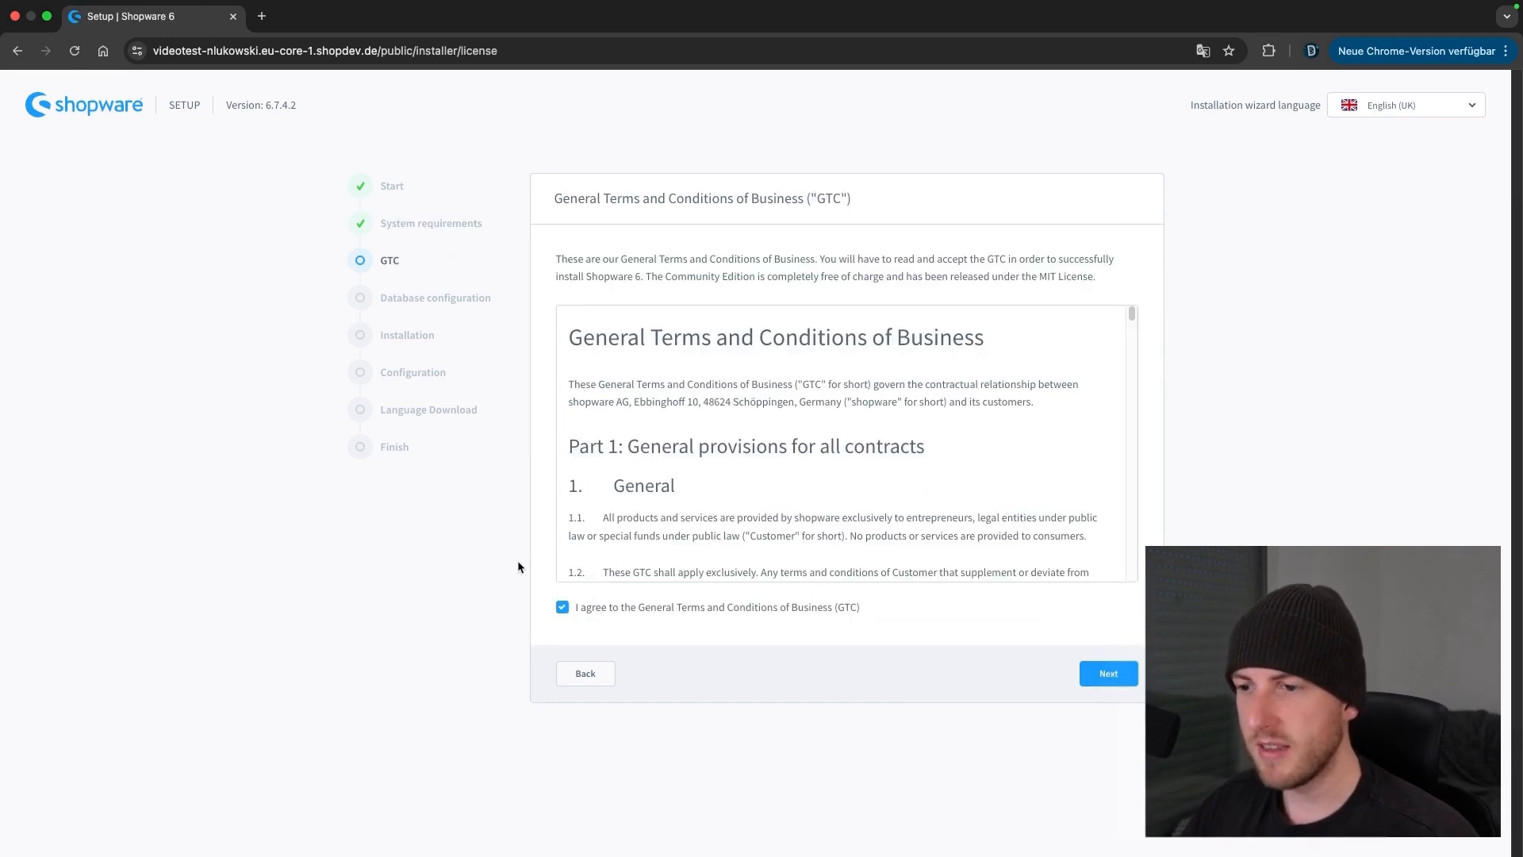
Continue past the accepted terms and conditions to the database configuration step
click(1109, 672)
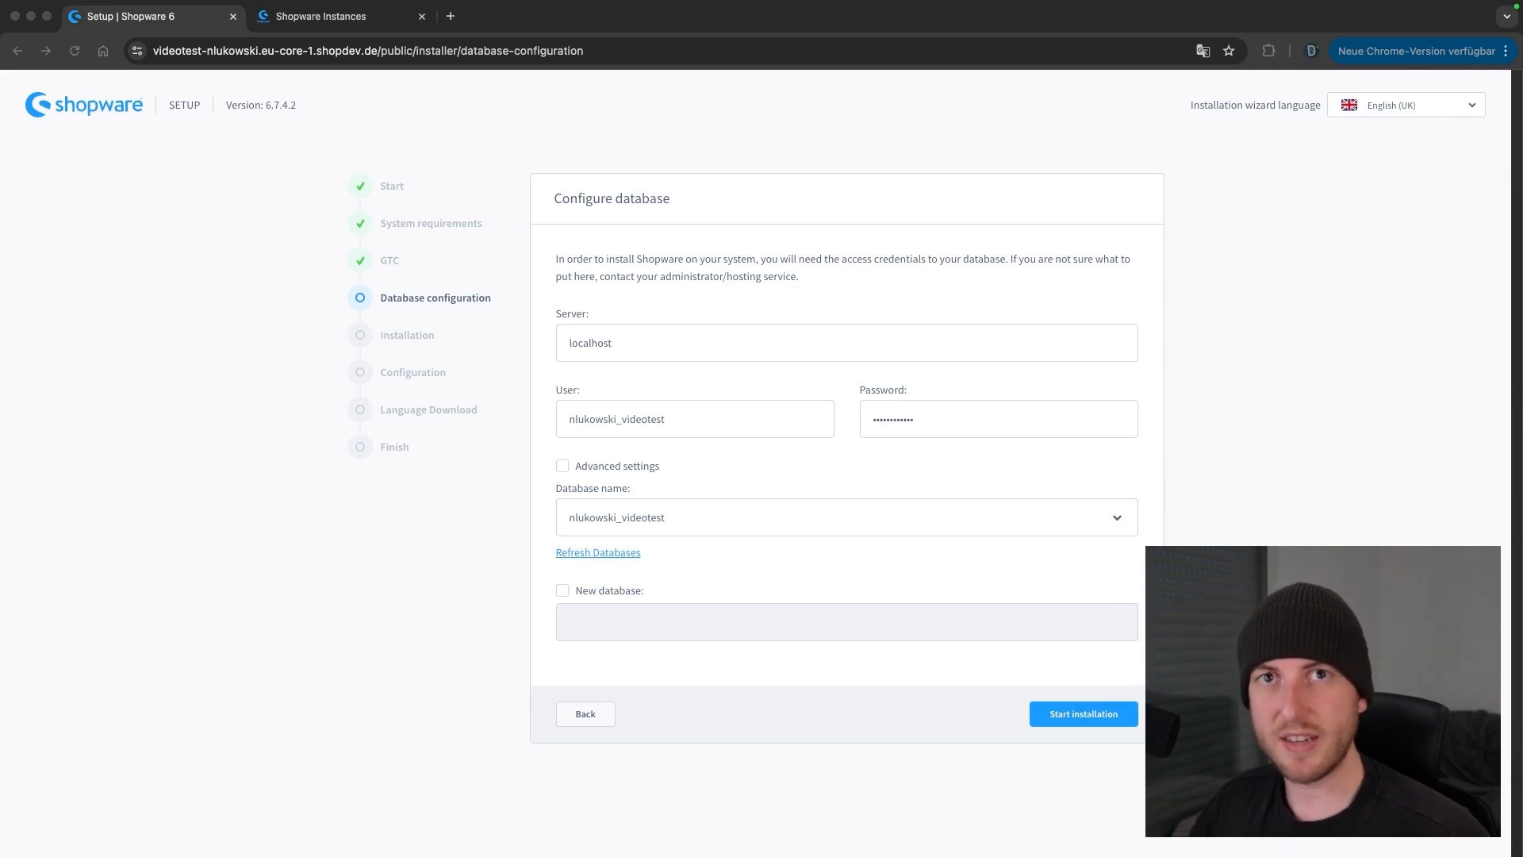
Keep the existing database on localhost instead of a new one, and start the Shopware 6 installation
click(631, 524)
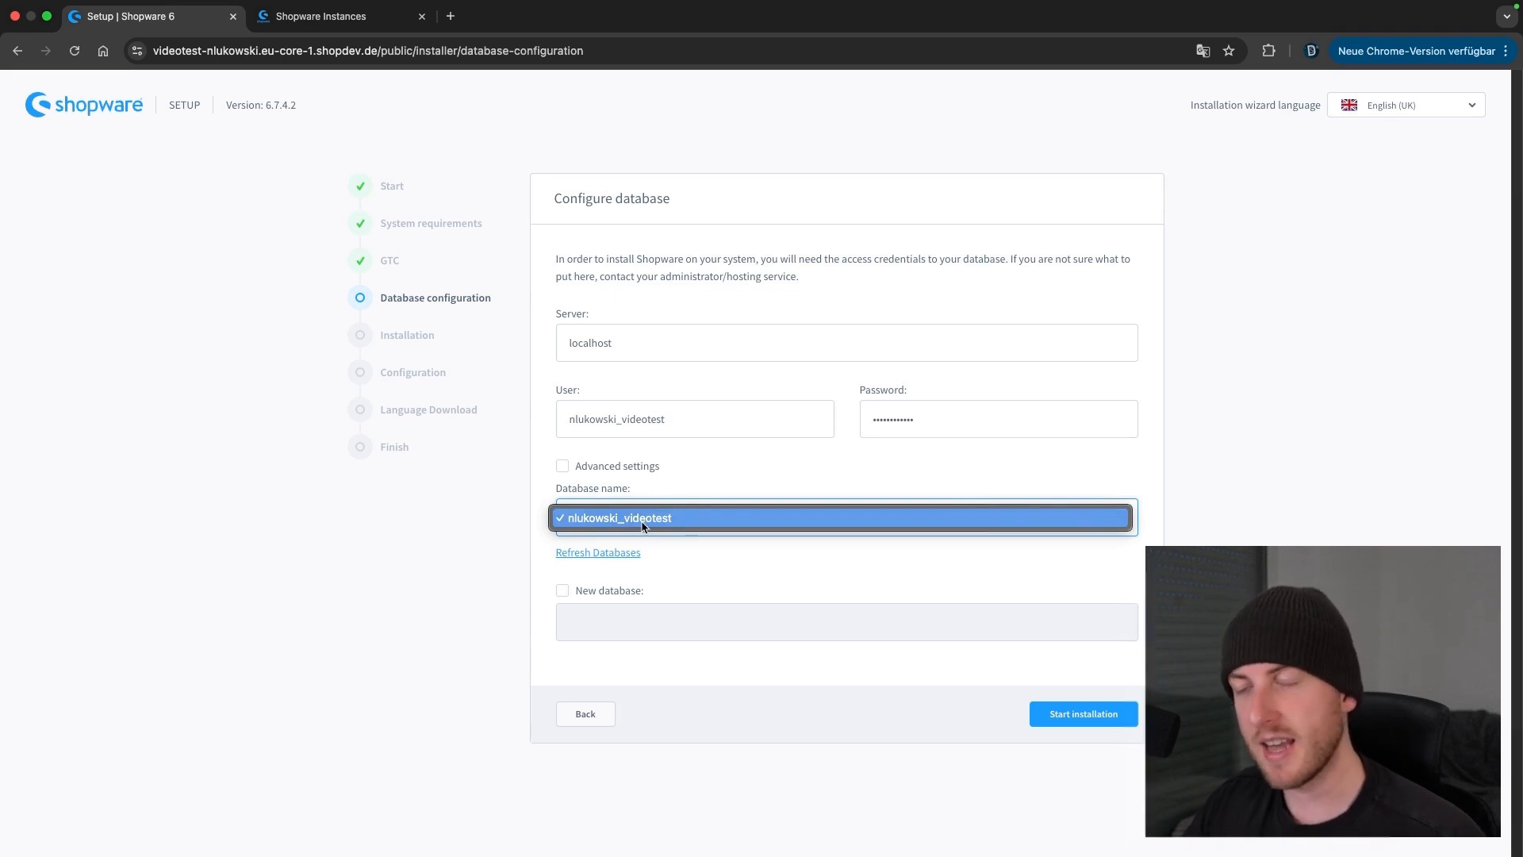
click(514, 532)
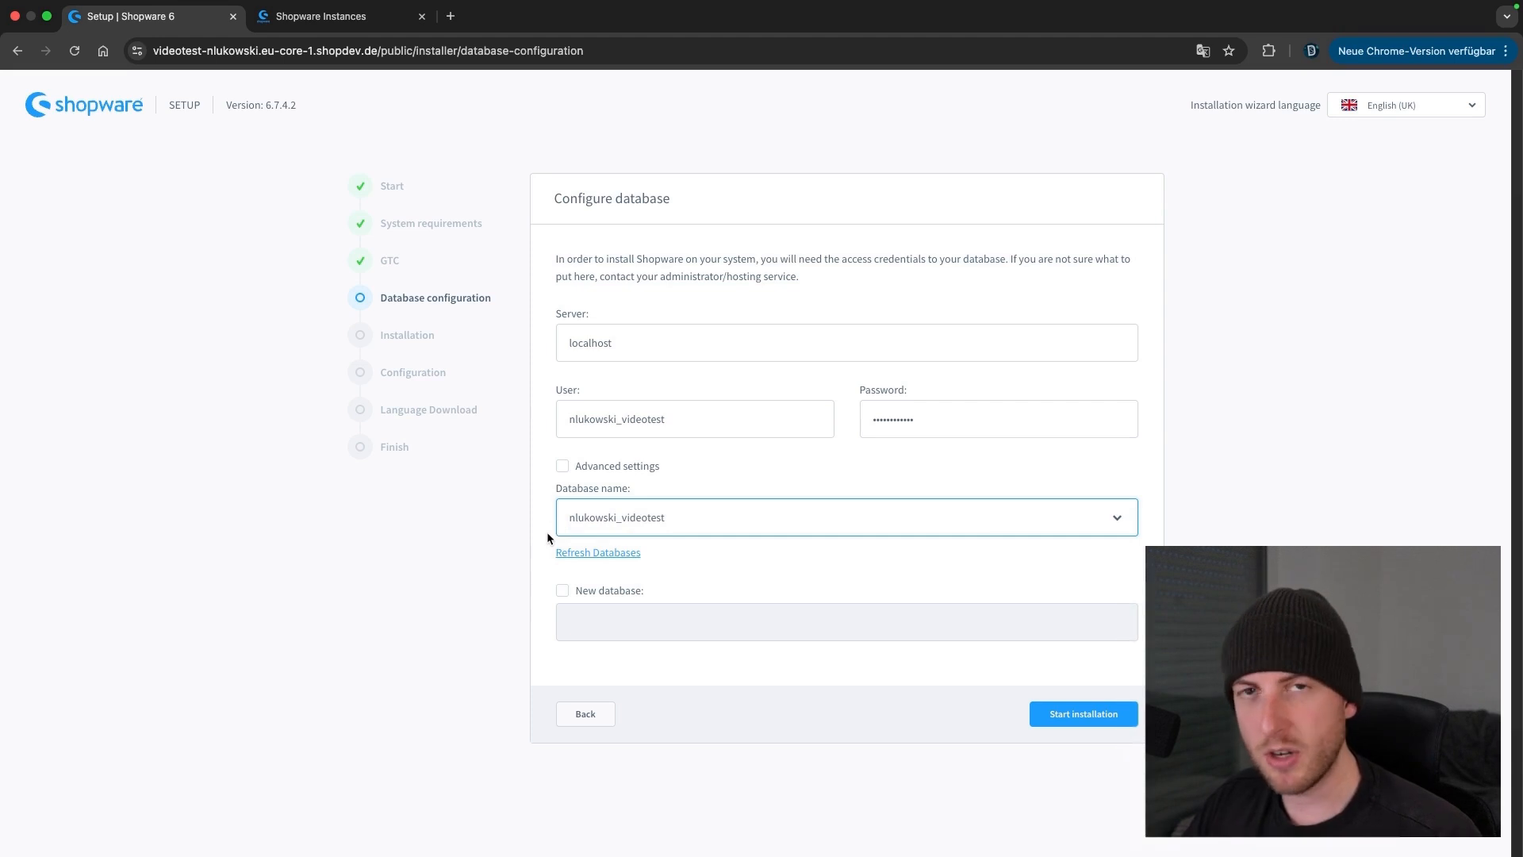
click(562, 590)
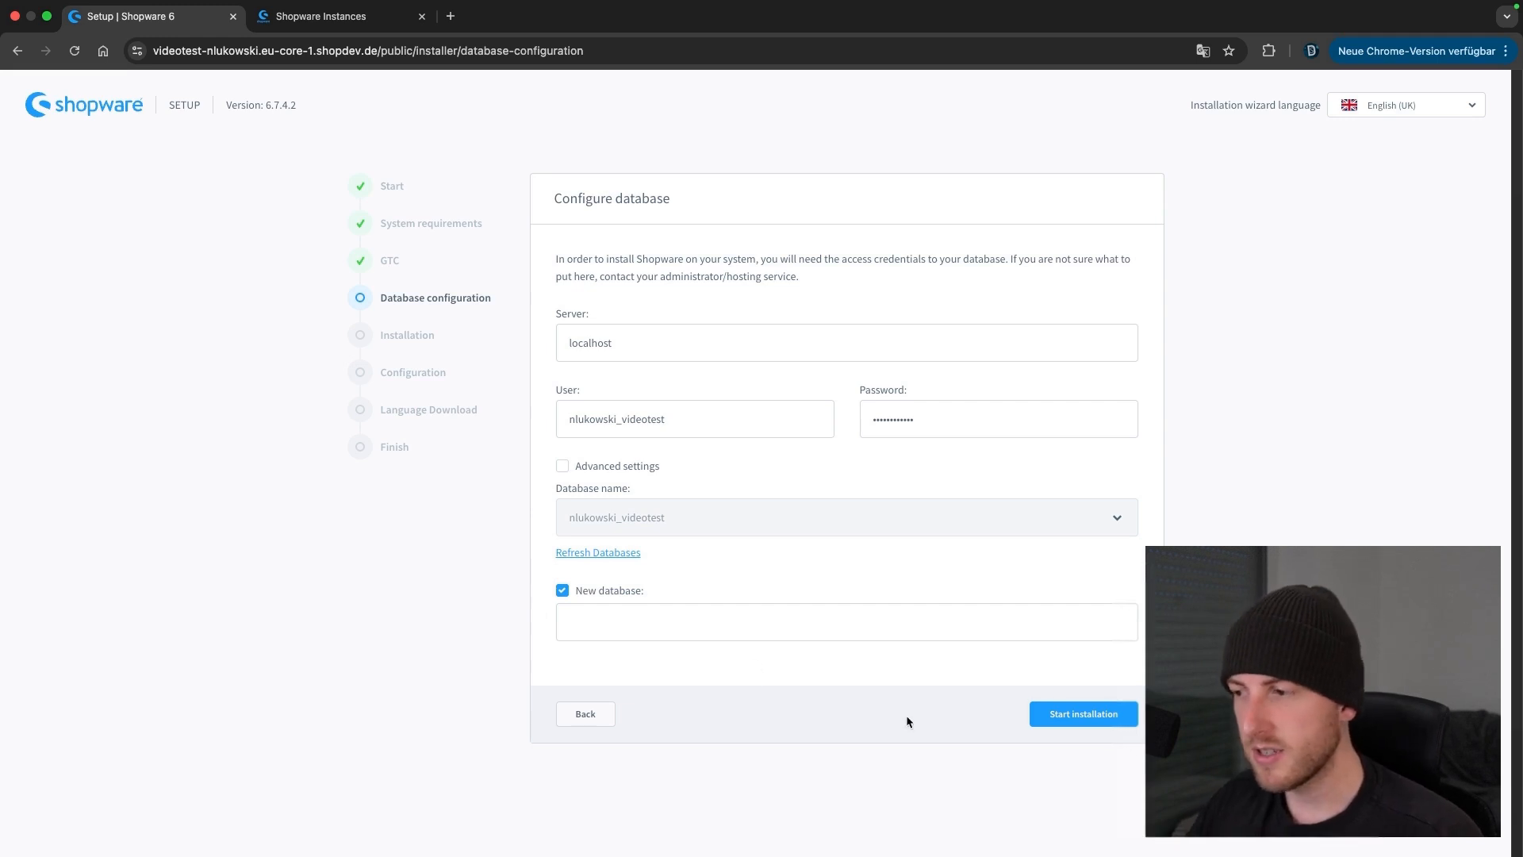
click(594, 599)
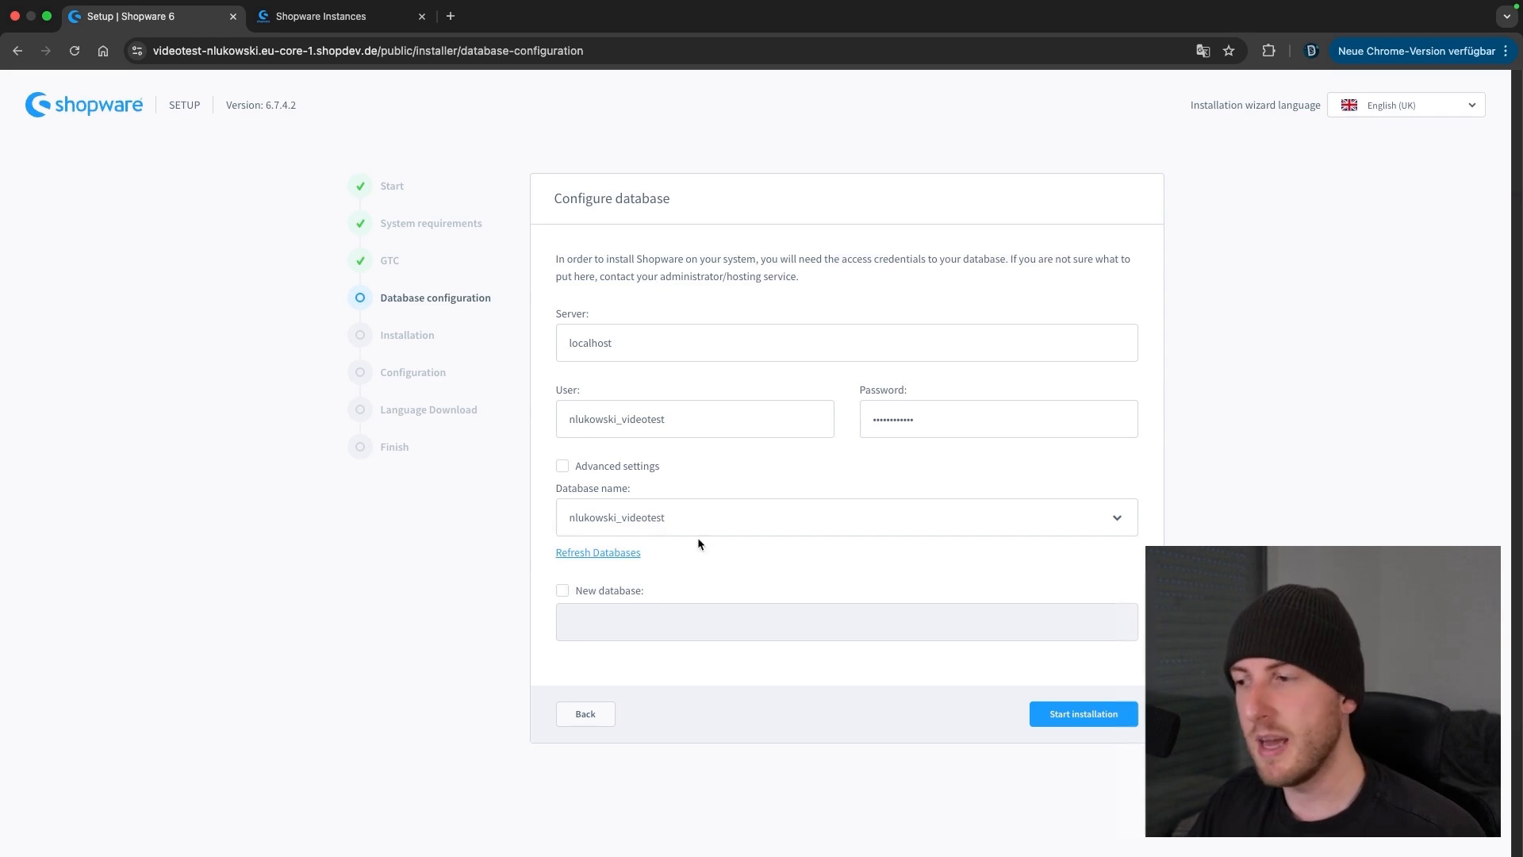
click(1032, 710)
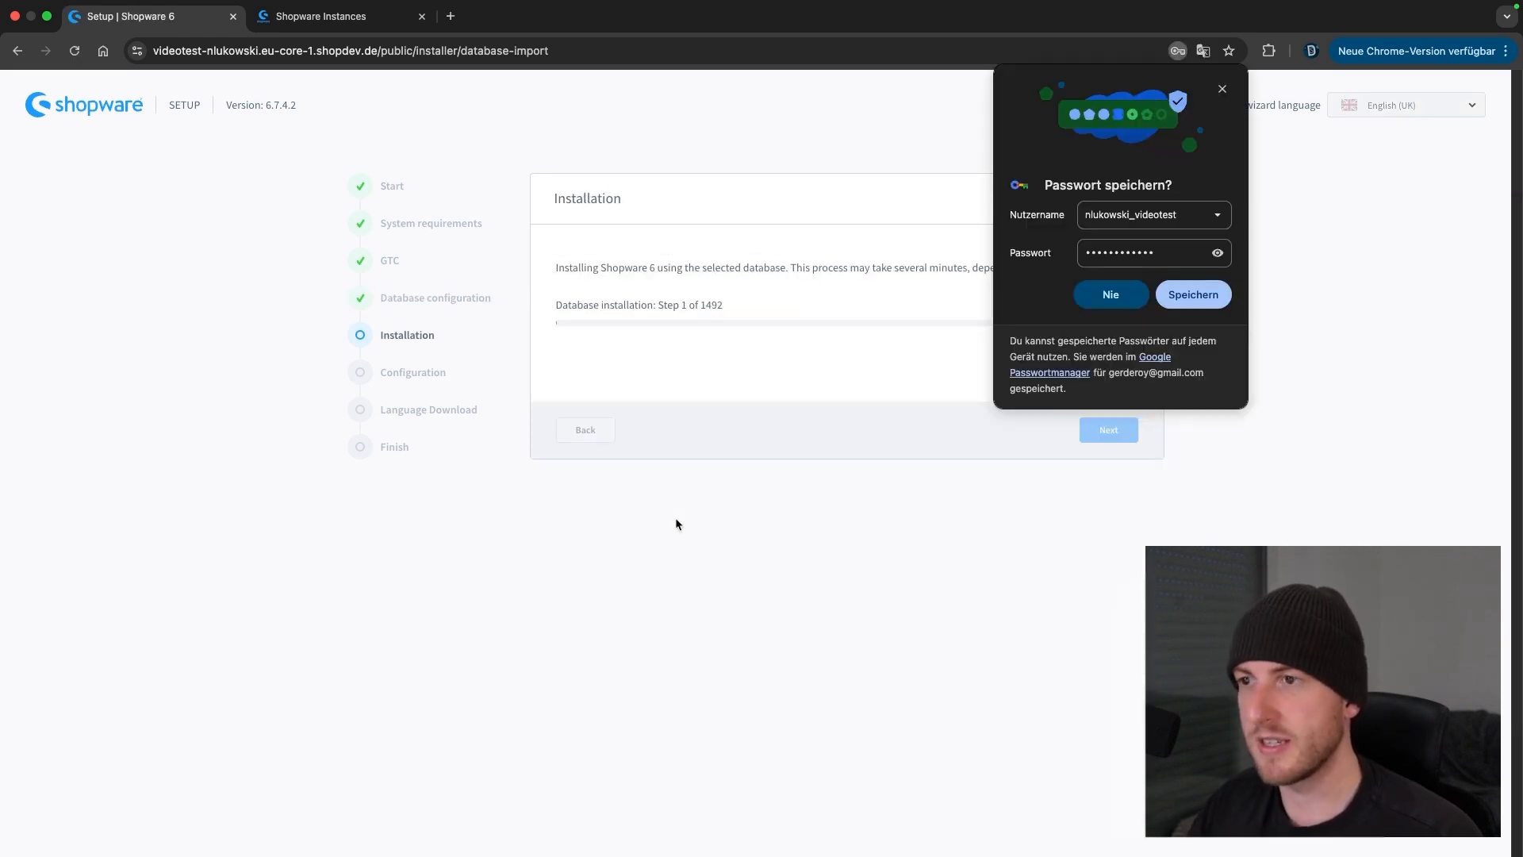
Decline the browser's password save, then continue to shop configuration once Shopware 6 is installed
click(1223, 89)
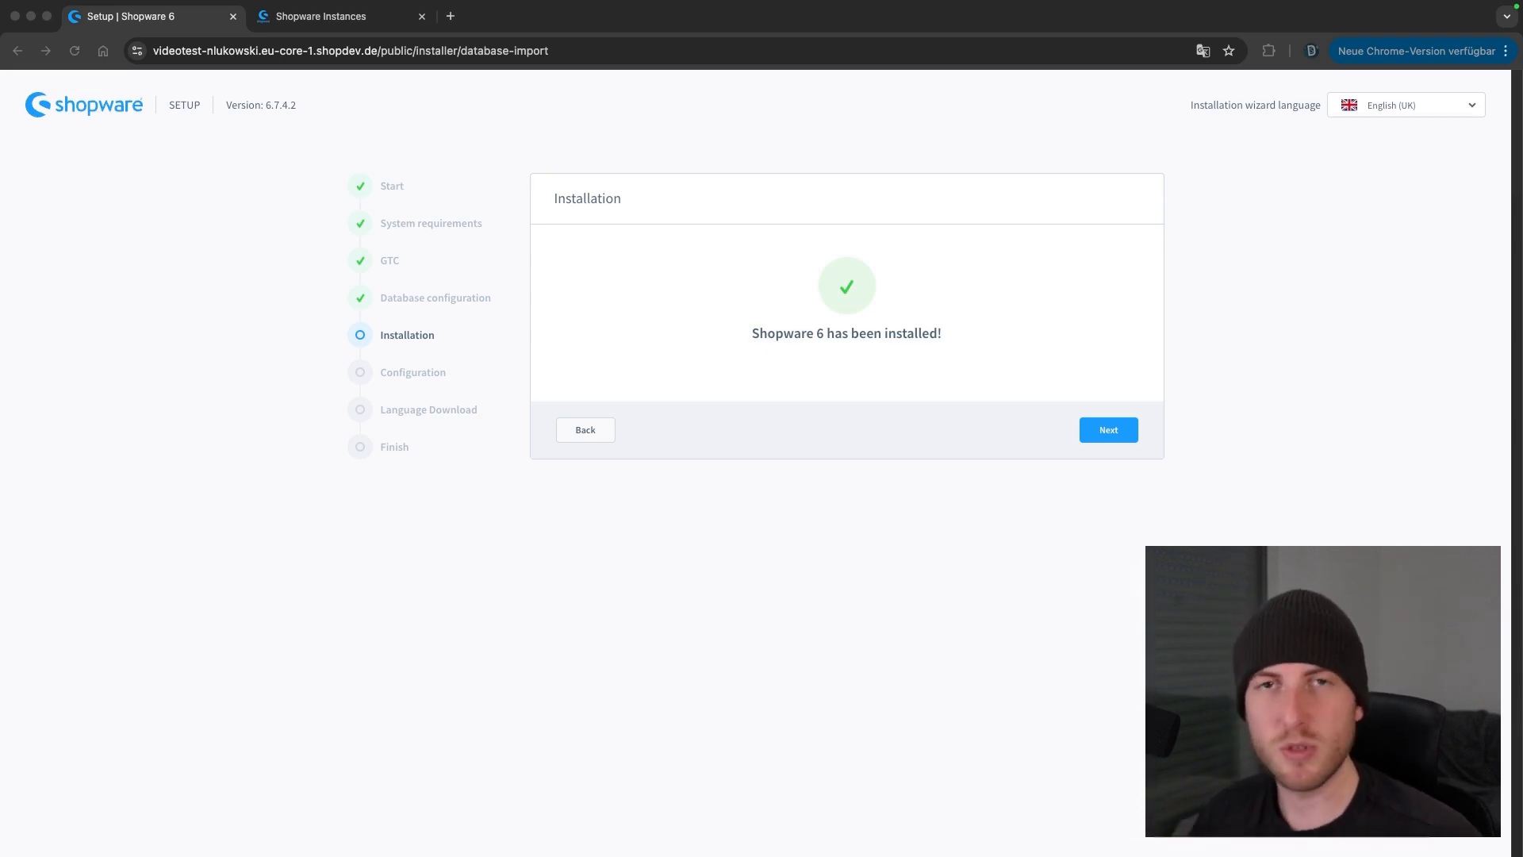
click(1093, 437)
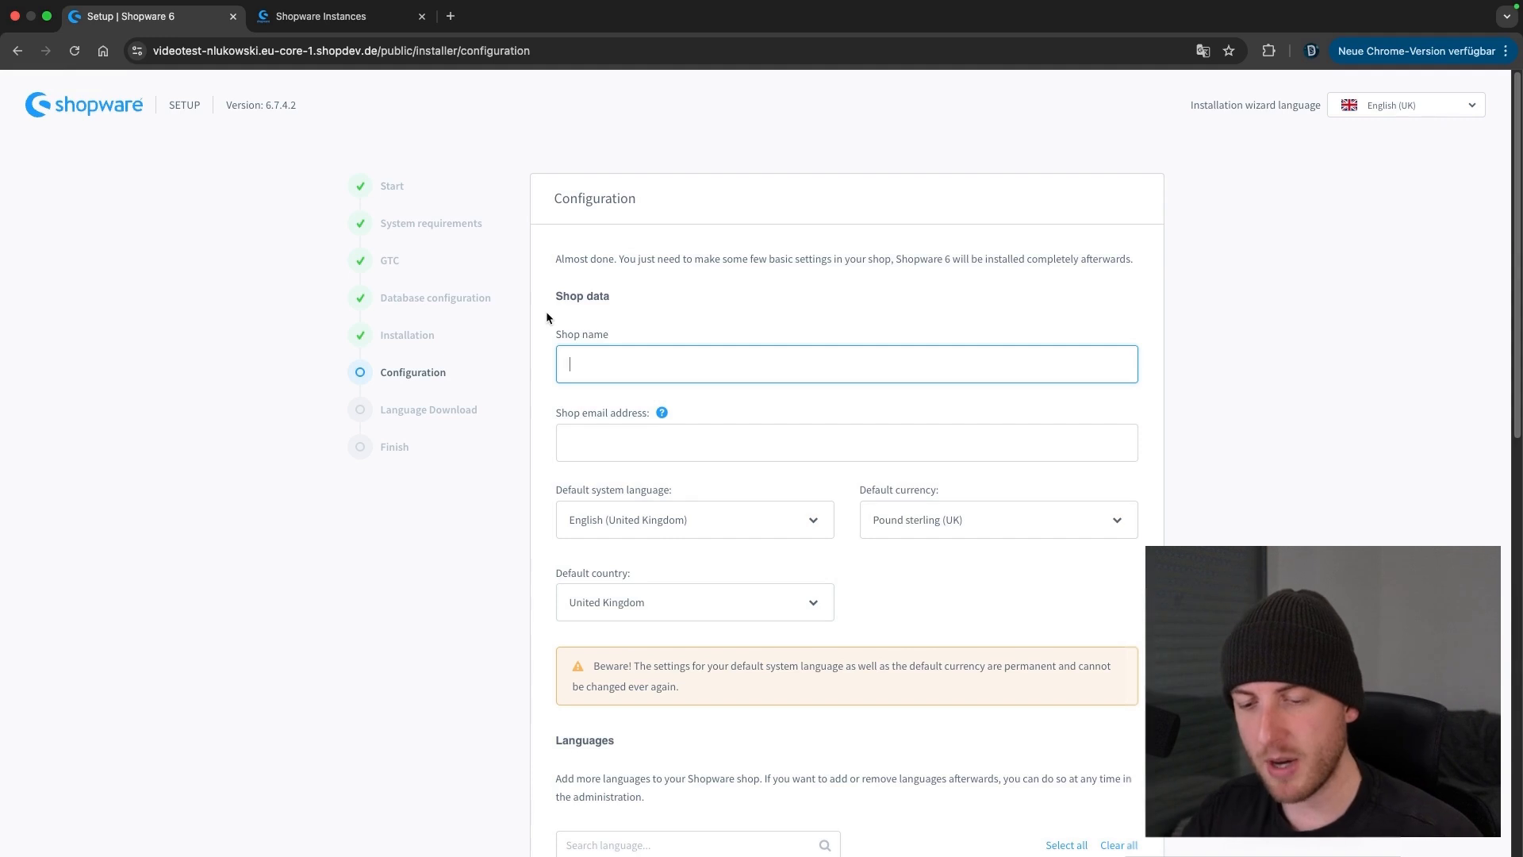
Enter 'Shopname' as the shop name and paste in the shop's email address
text(Shop)
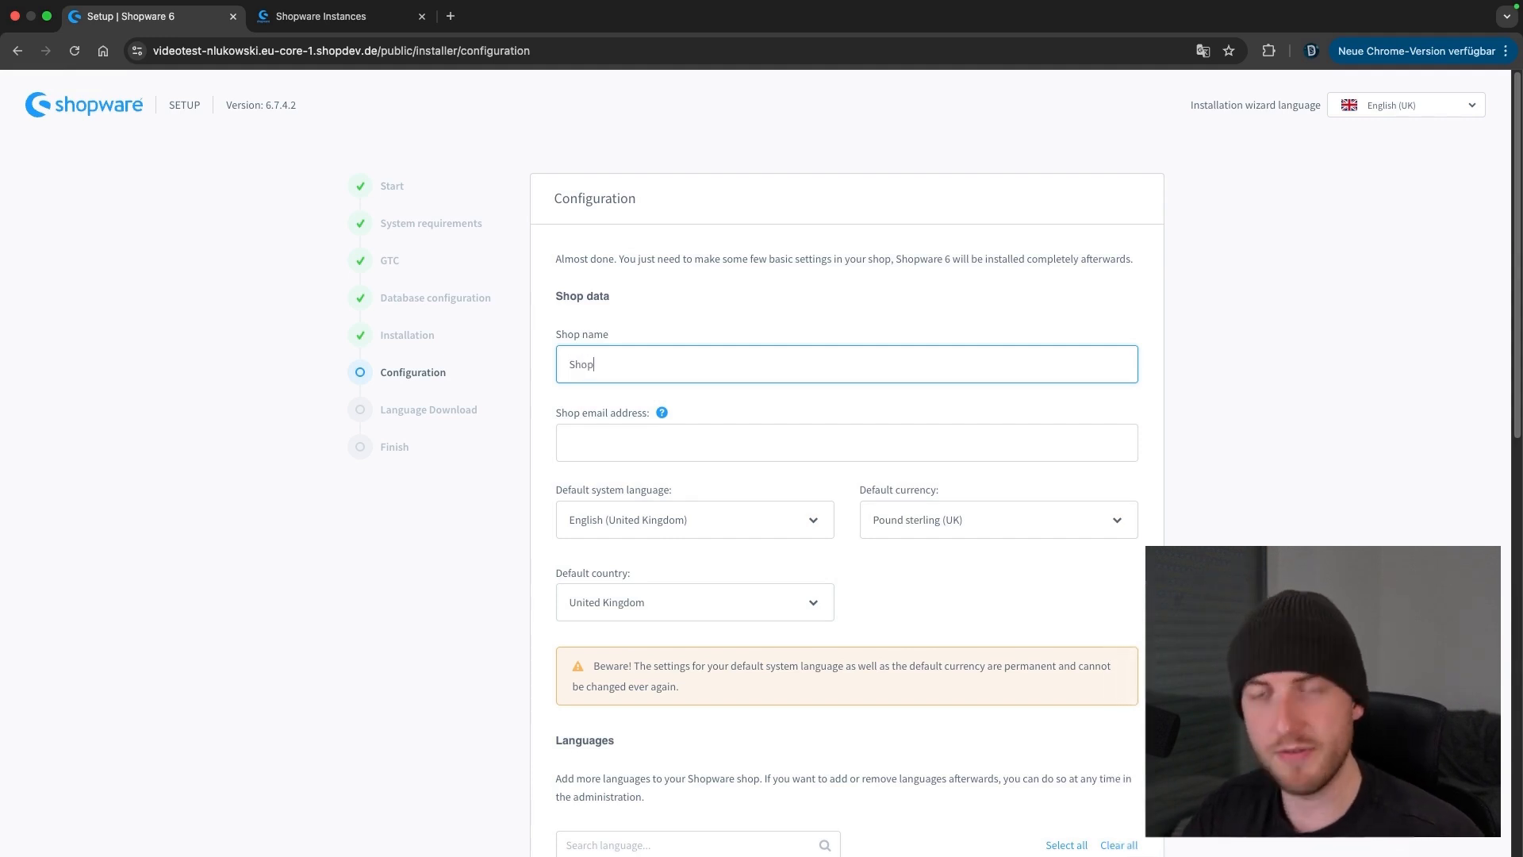
text(name)
key(Tab)
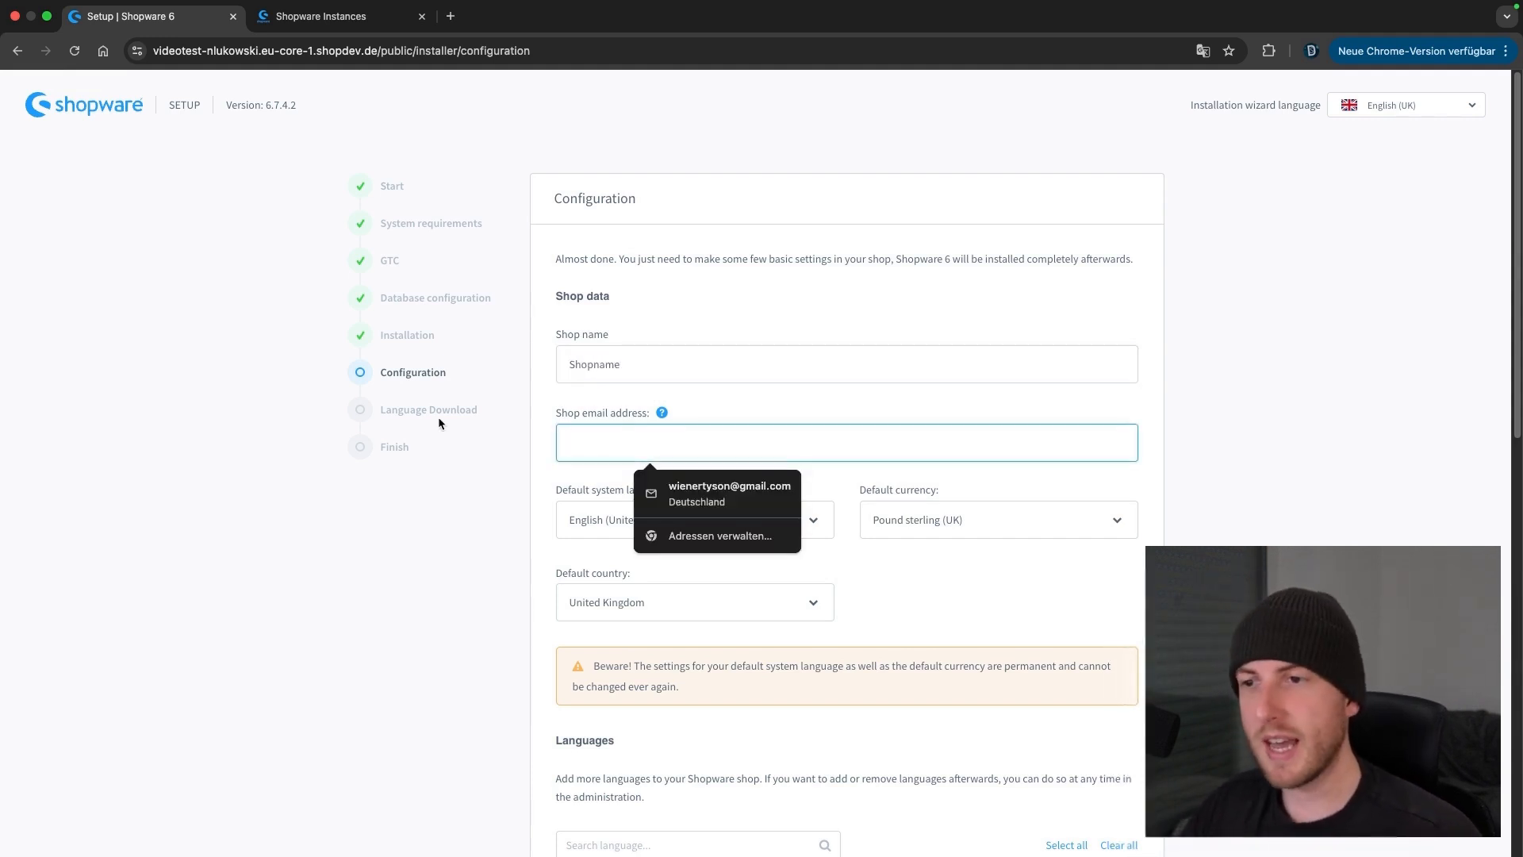
click(488, 514)
click(581, 451)
key(super+v)
click(474, 537)
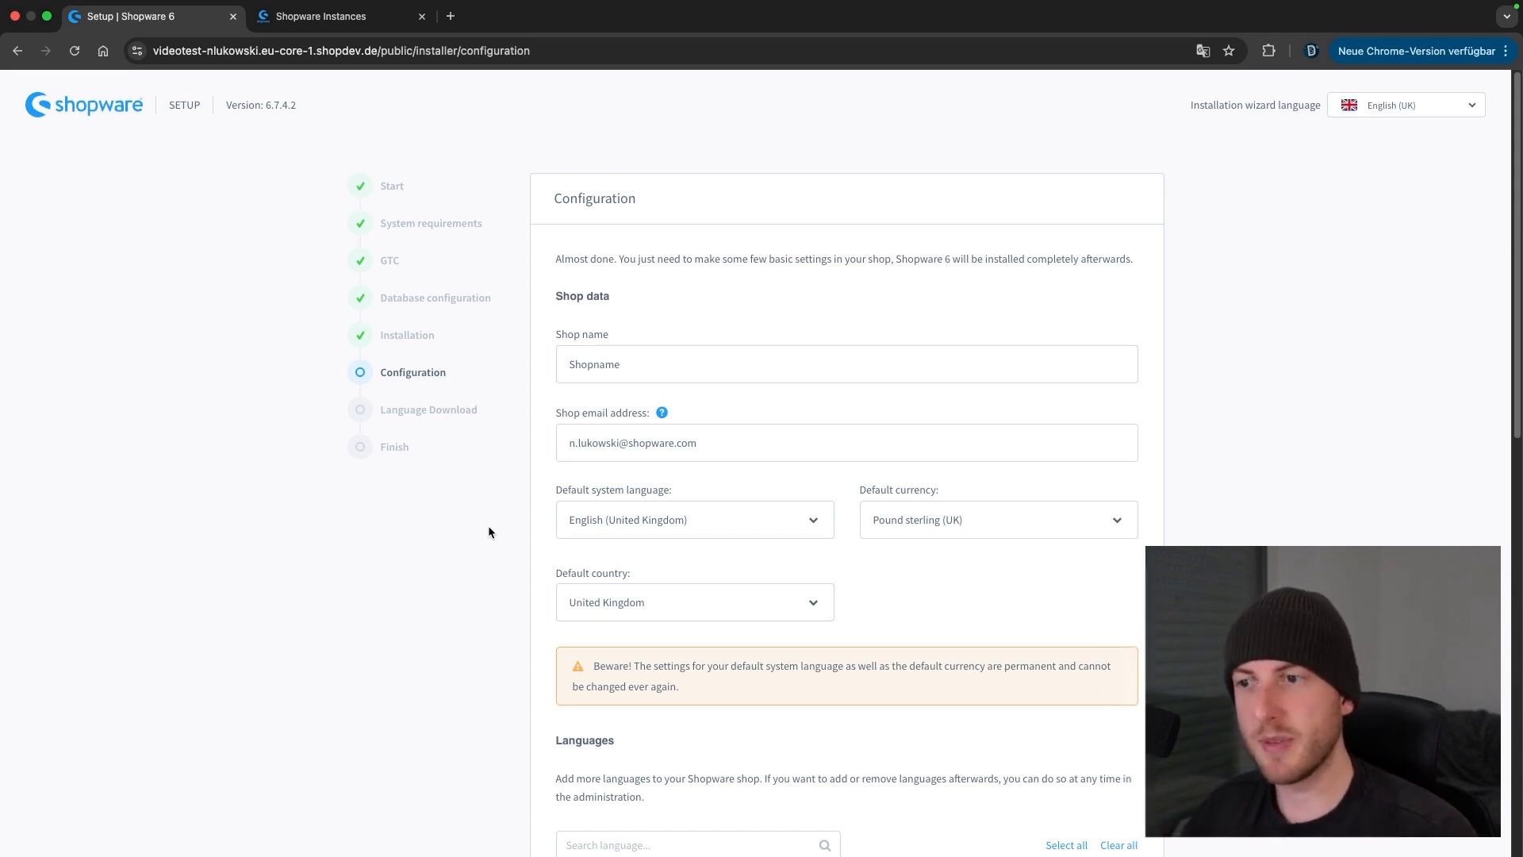
scroll(499, 522, down, 3)
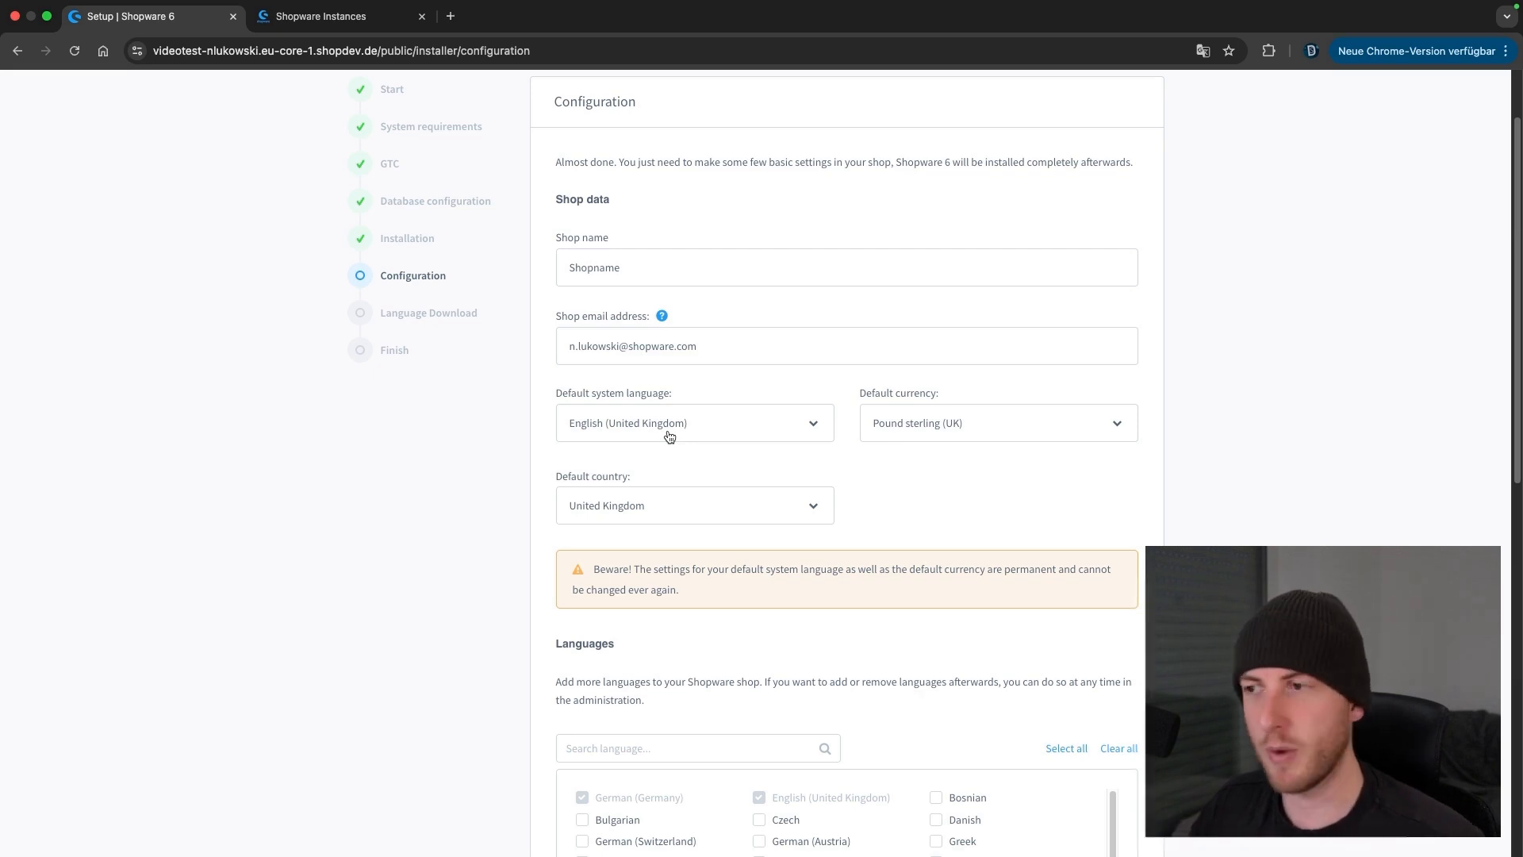
Set the default currency to Dollar (US) and system language to English (United States of America)
click(897, 435)
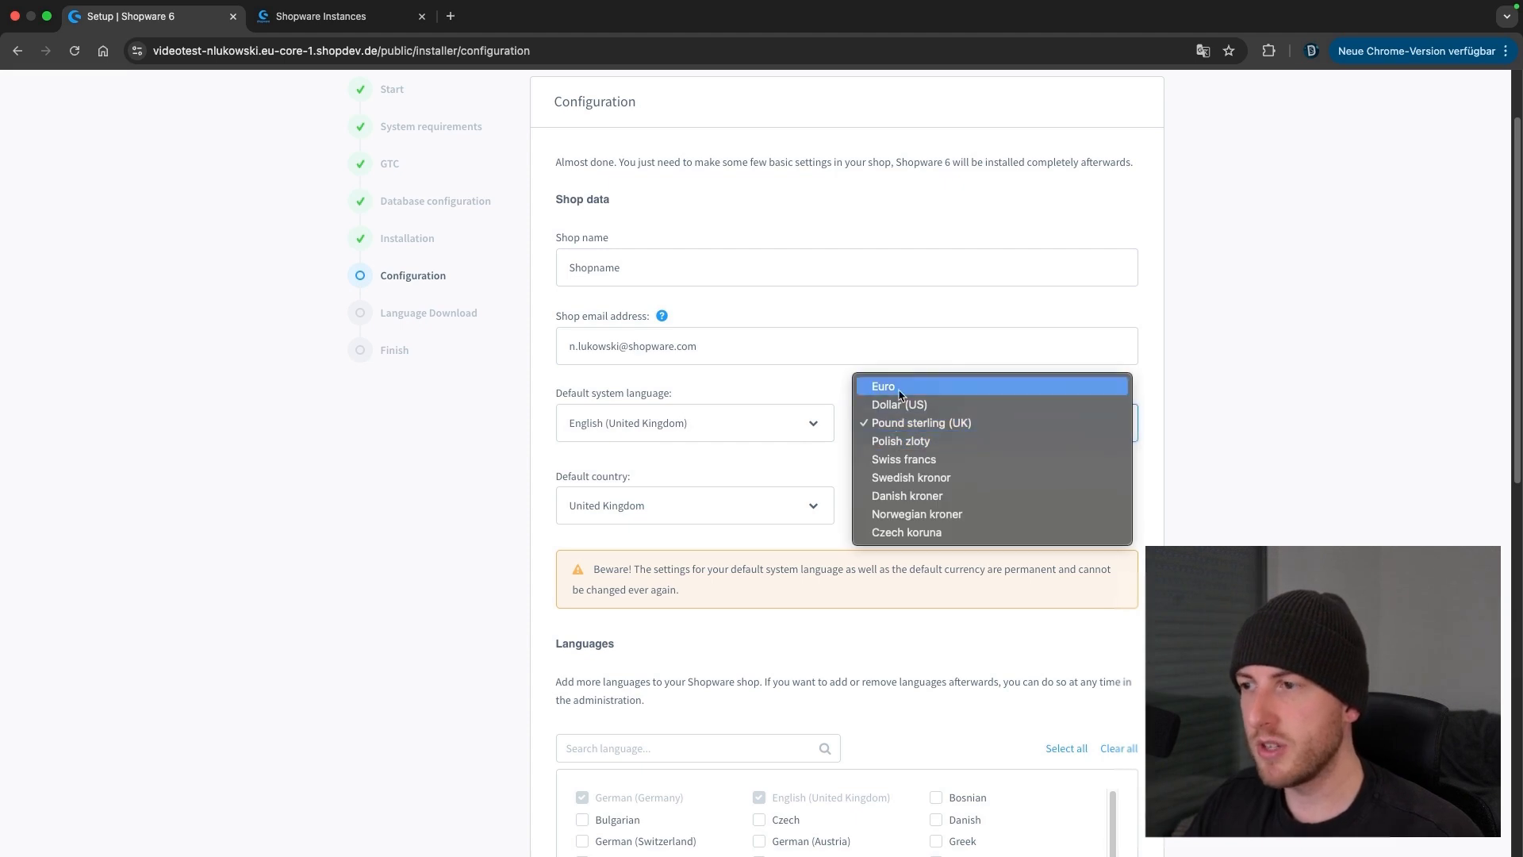
click(861, 405)
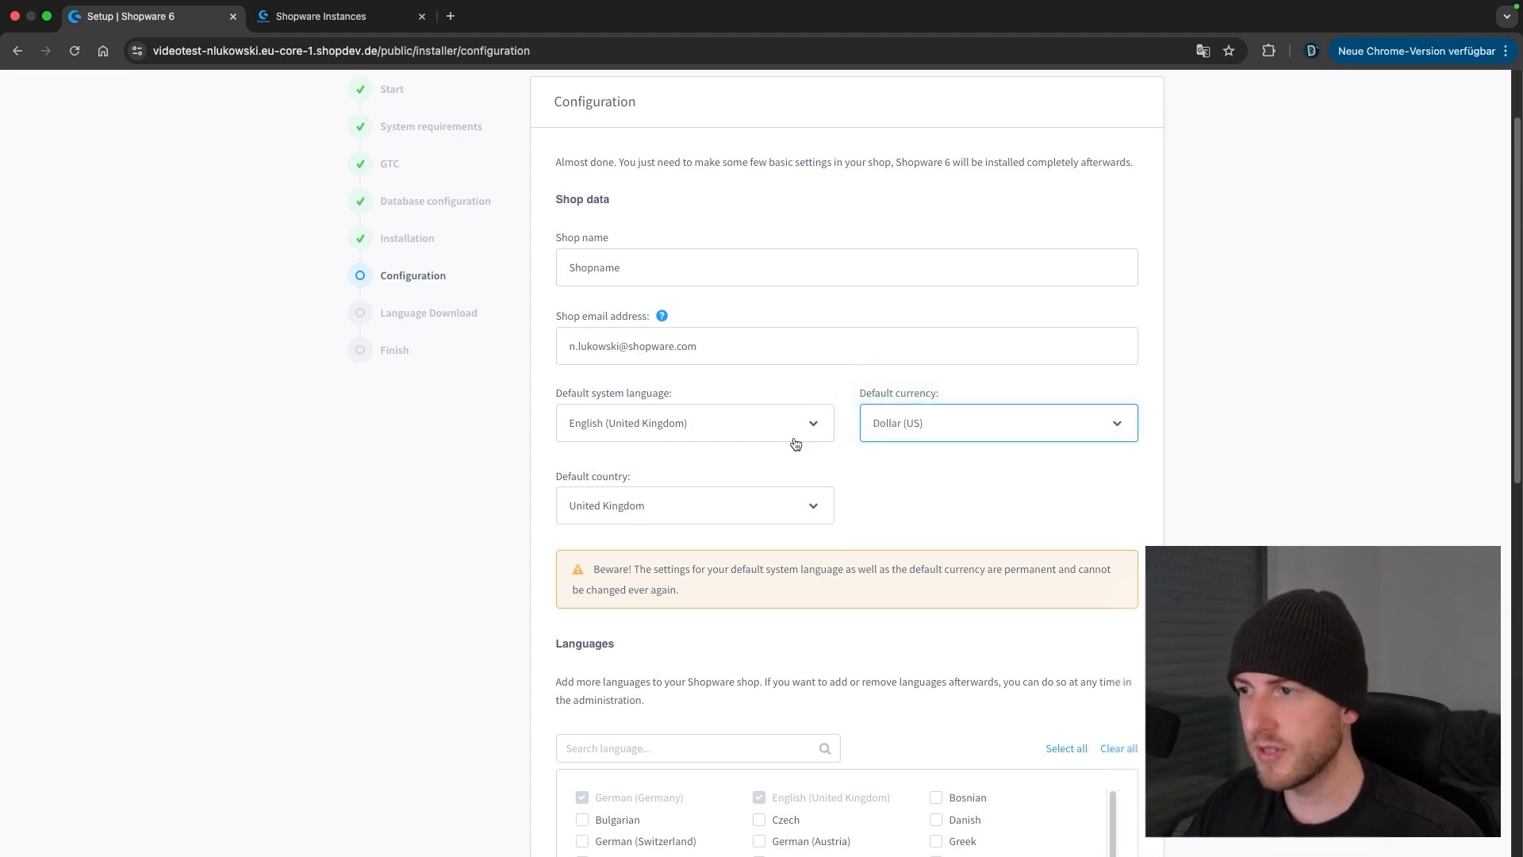
scroll(889, 514, down, 2)
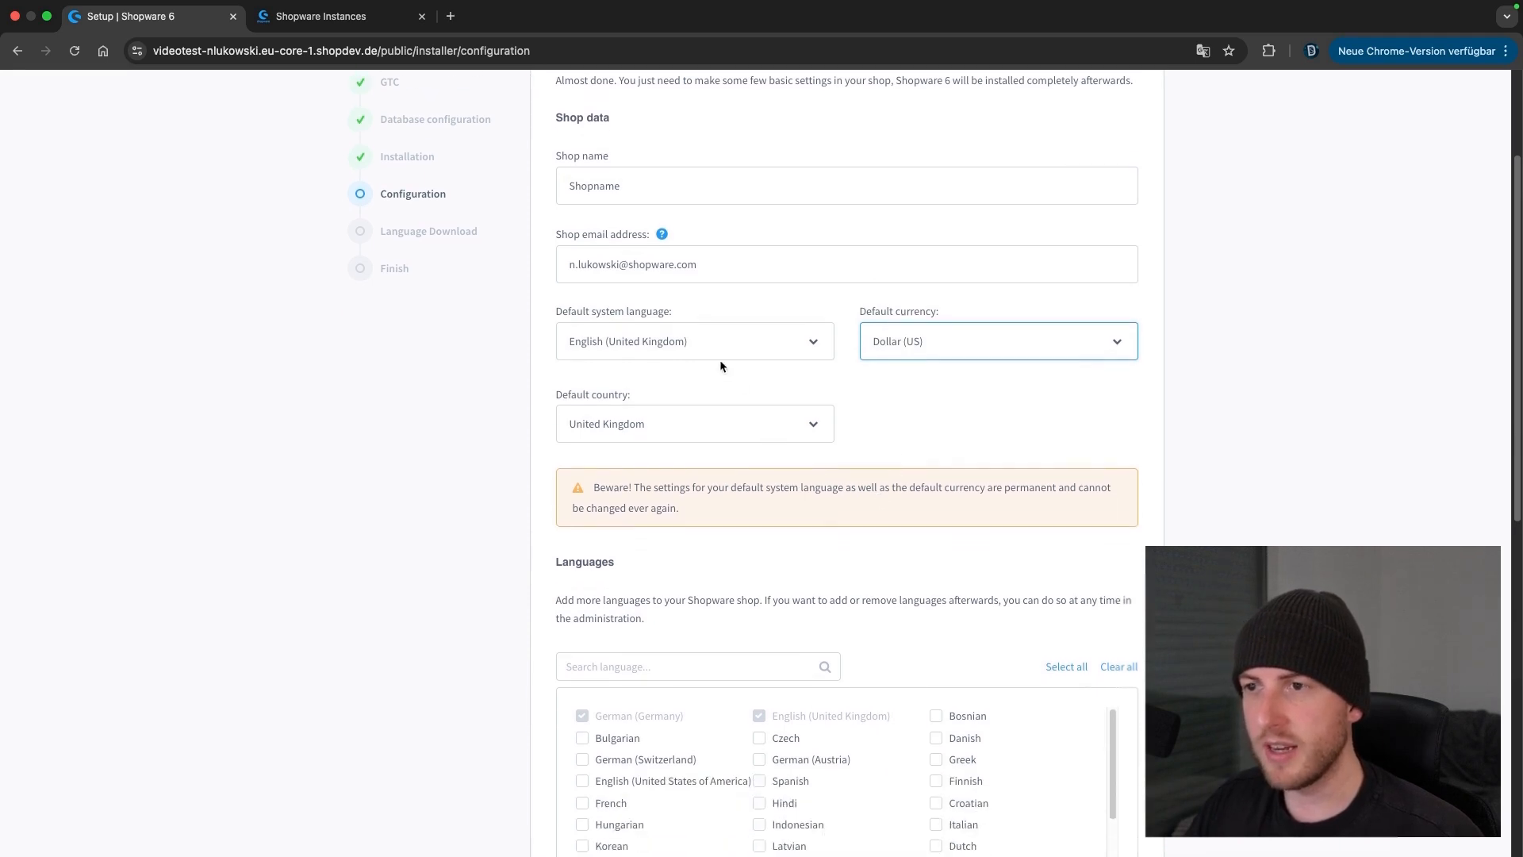
click(714, 349)
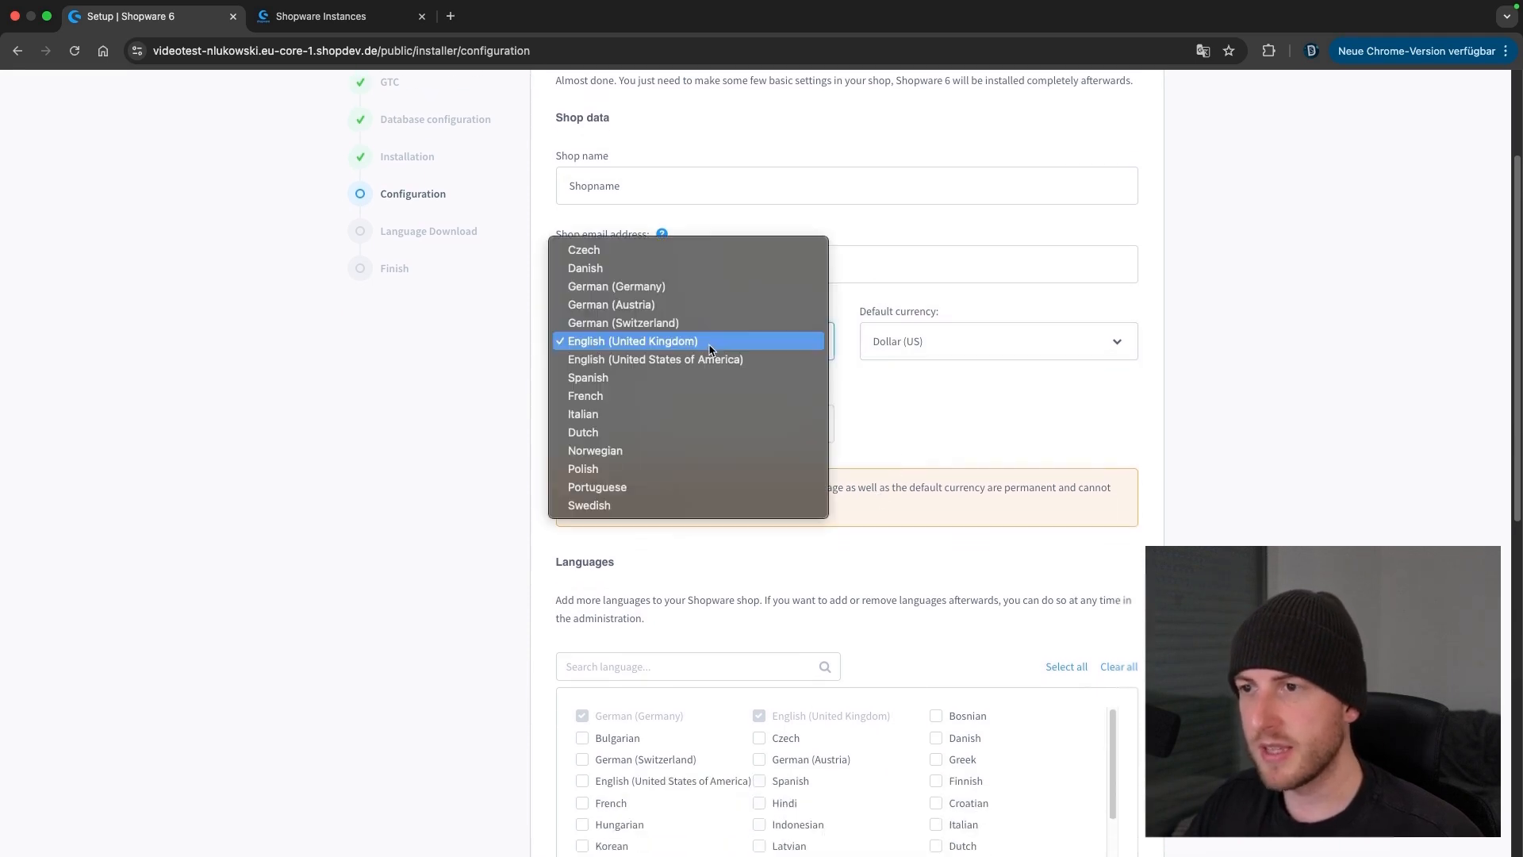
click(632, 365)
Set the default country to United States of America
click(704, 423)
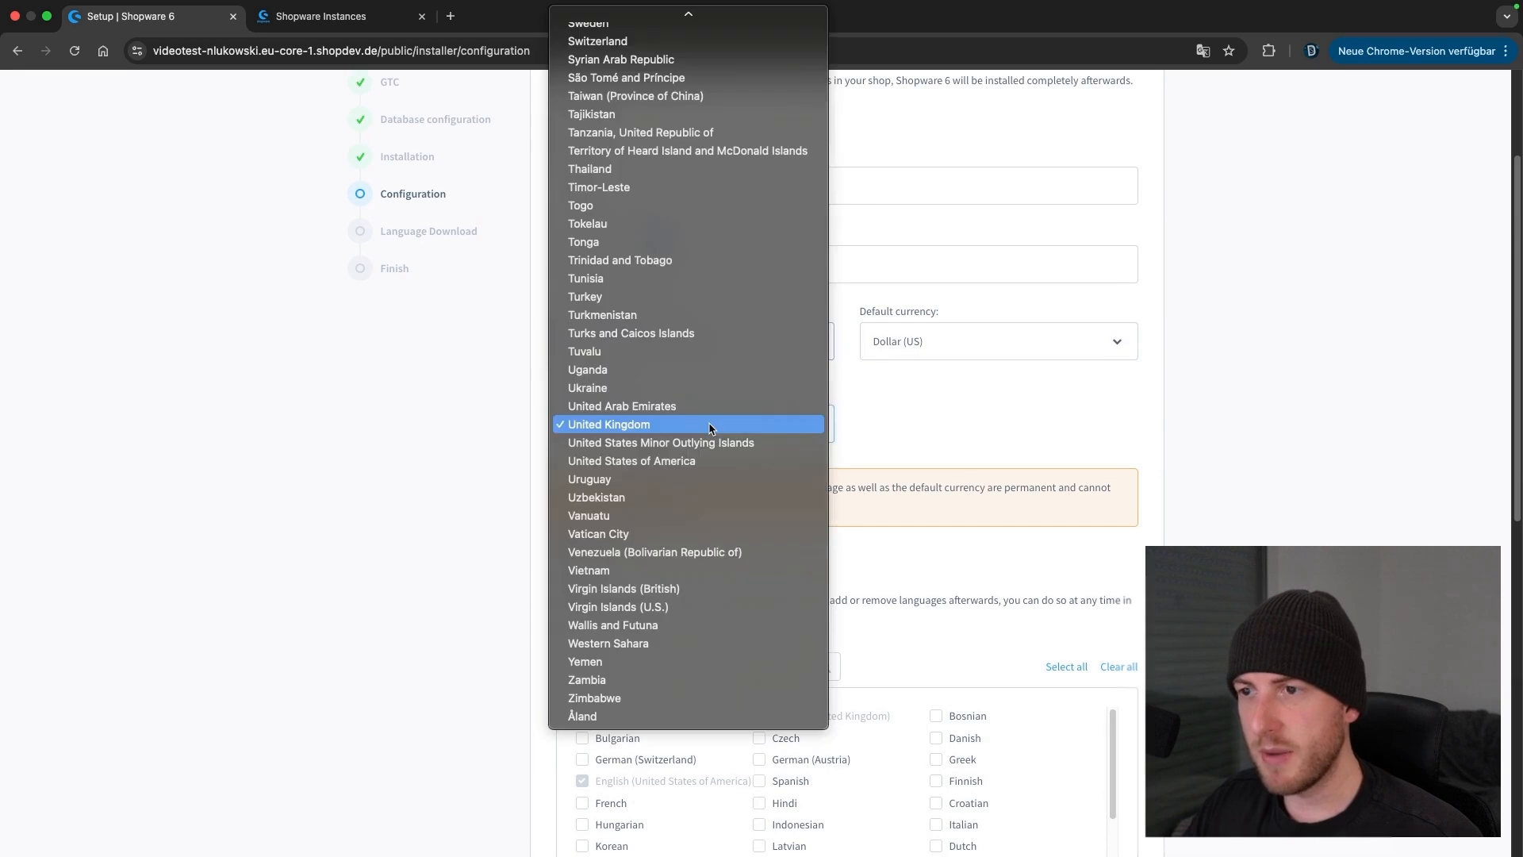
click(868, 412)
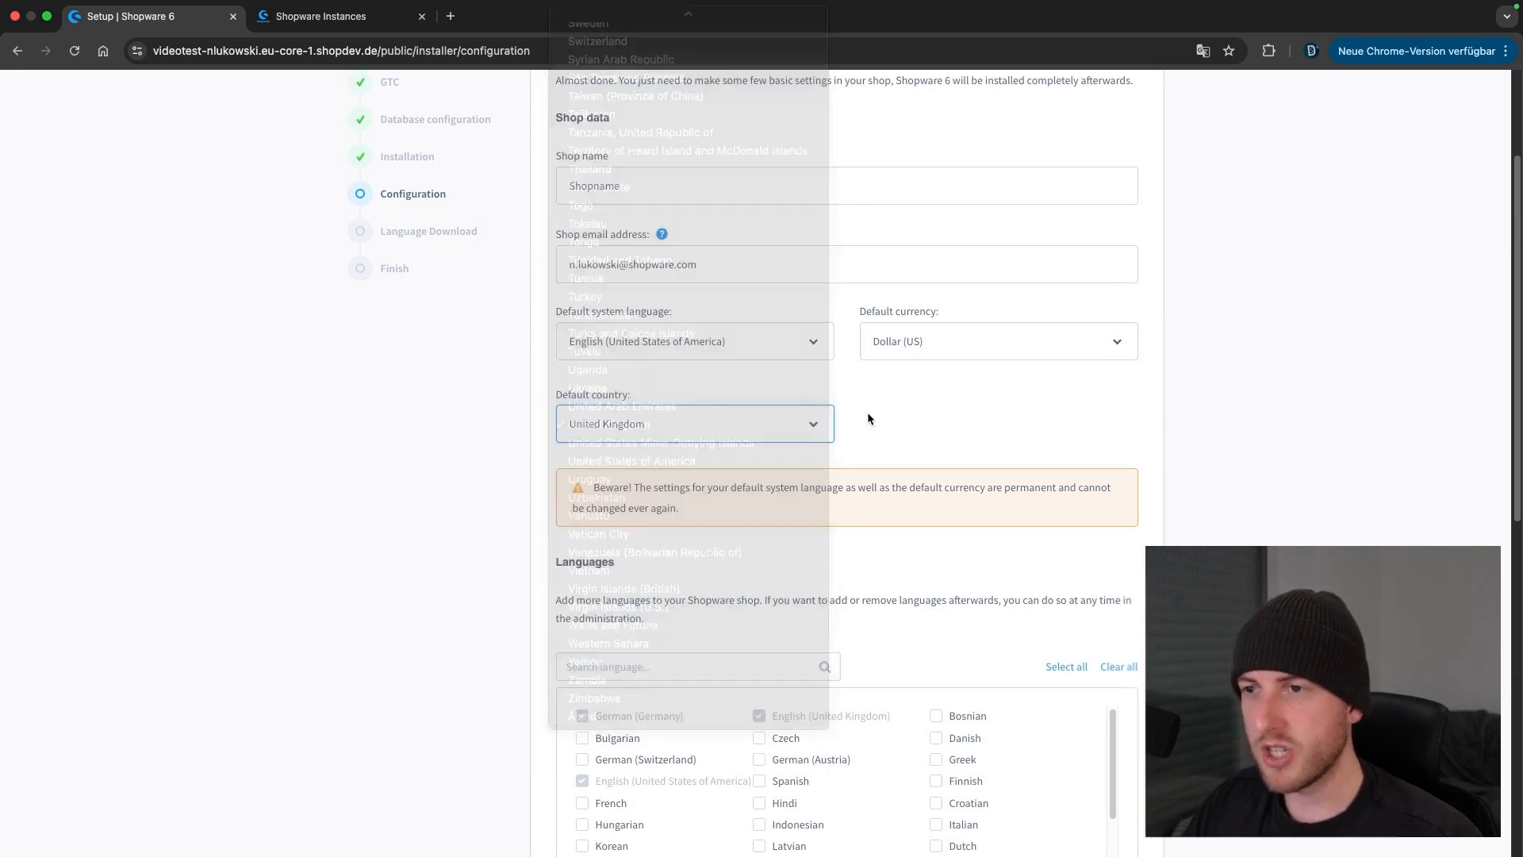
click(793, 425)
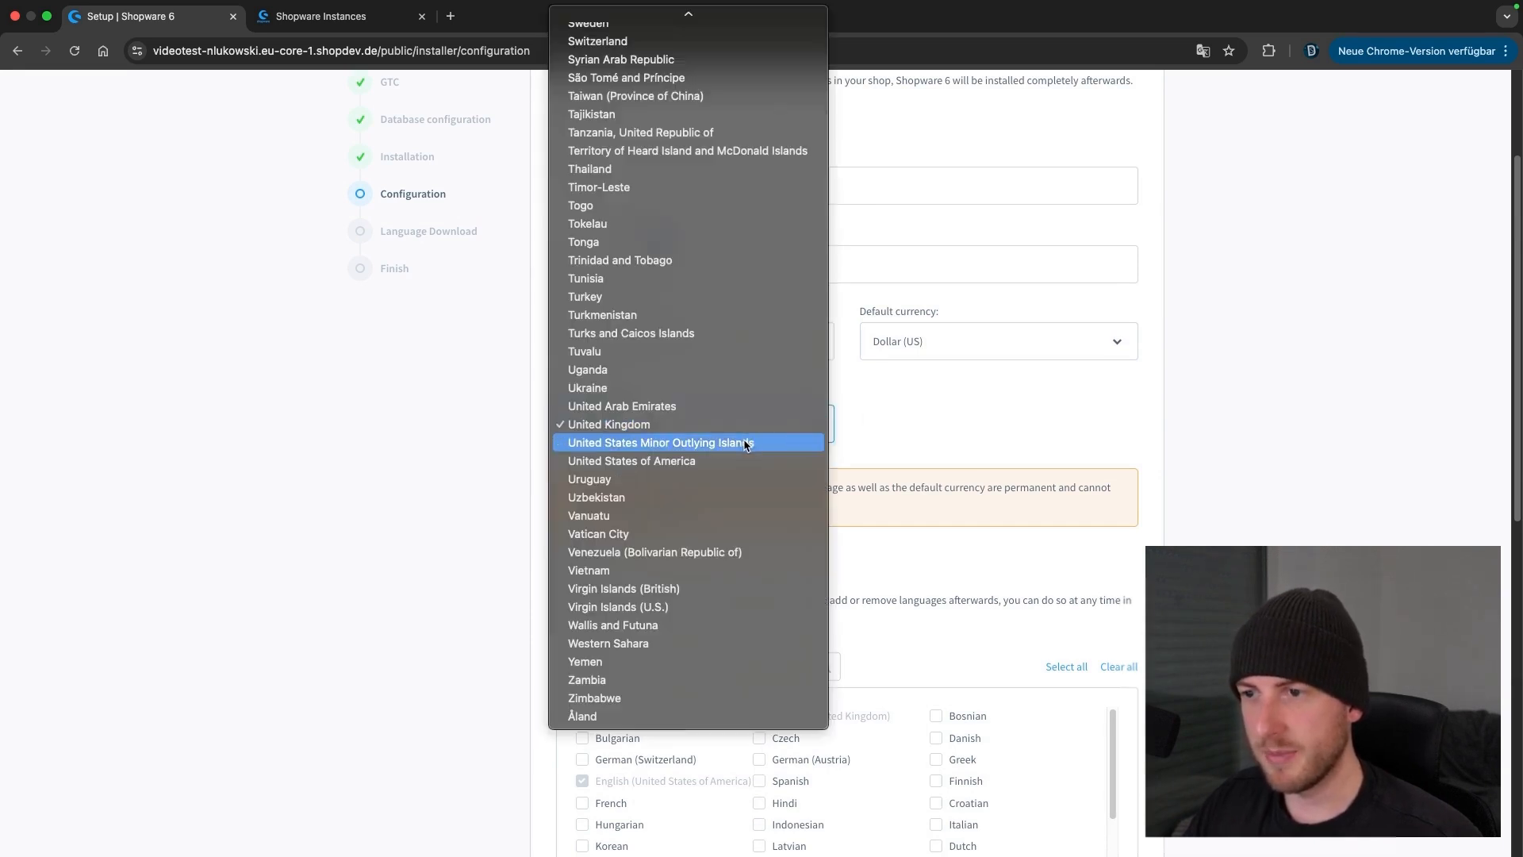
click(786, 460)
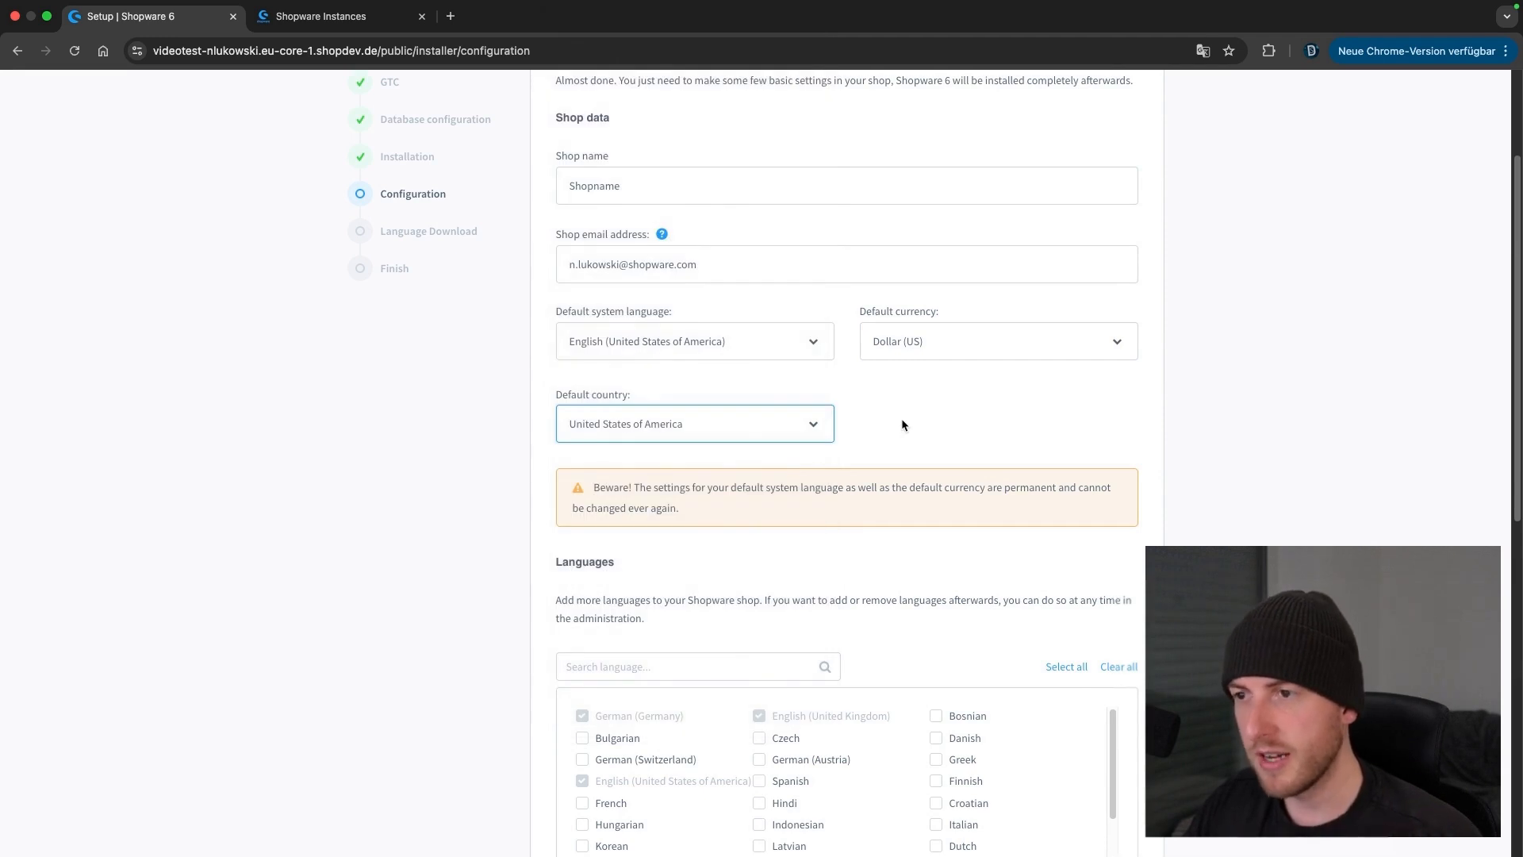
scroll(901, 425, down, 2)
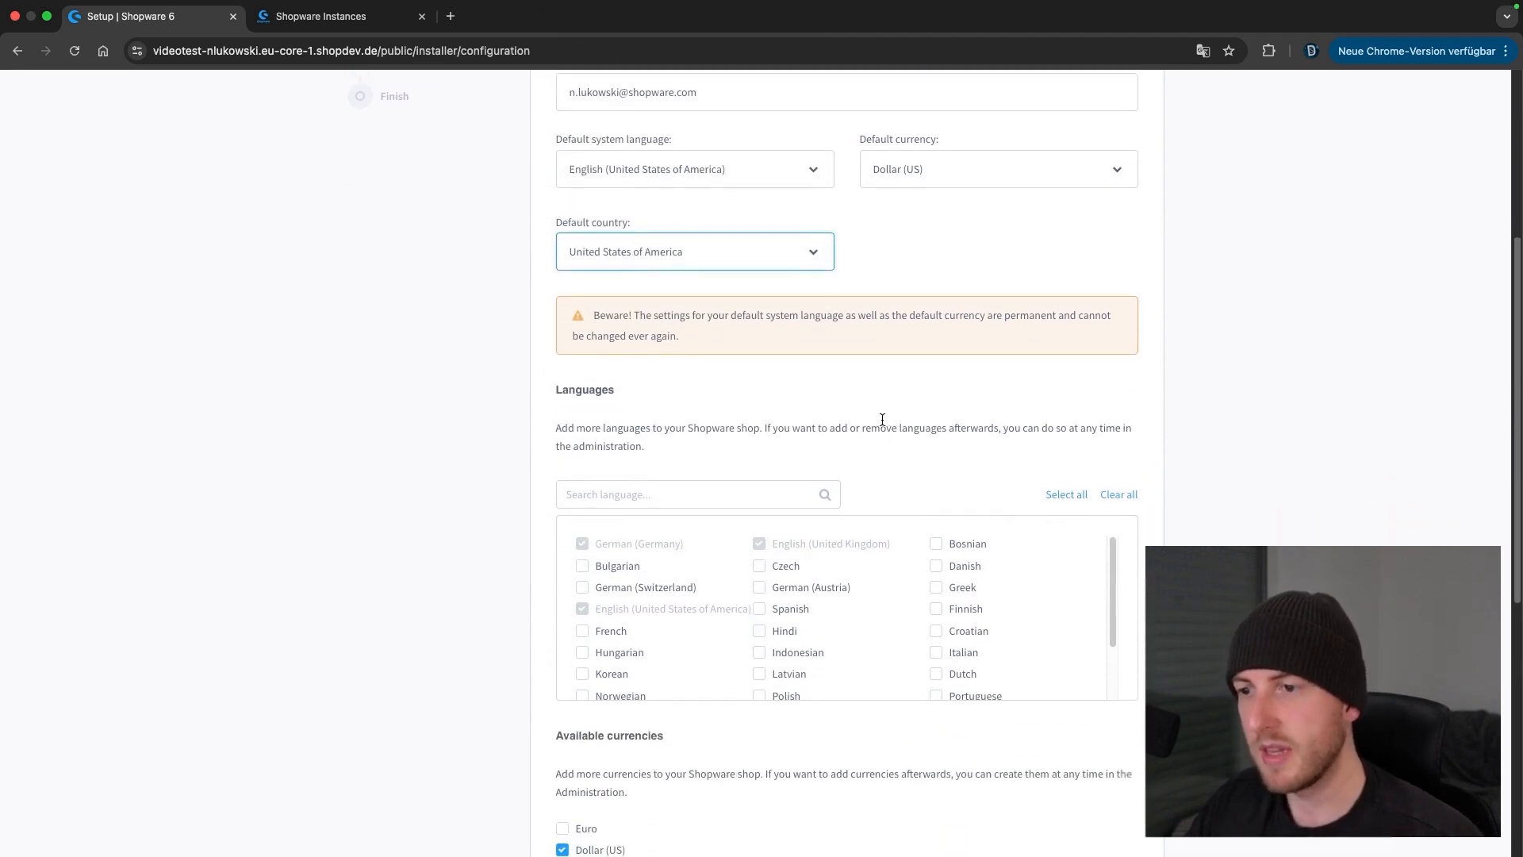
scroll(883, 418, down, 3)
scroll(879, 426, up, 1)
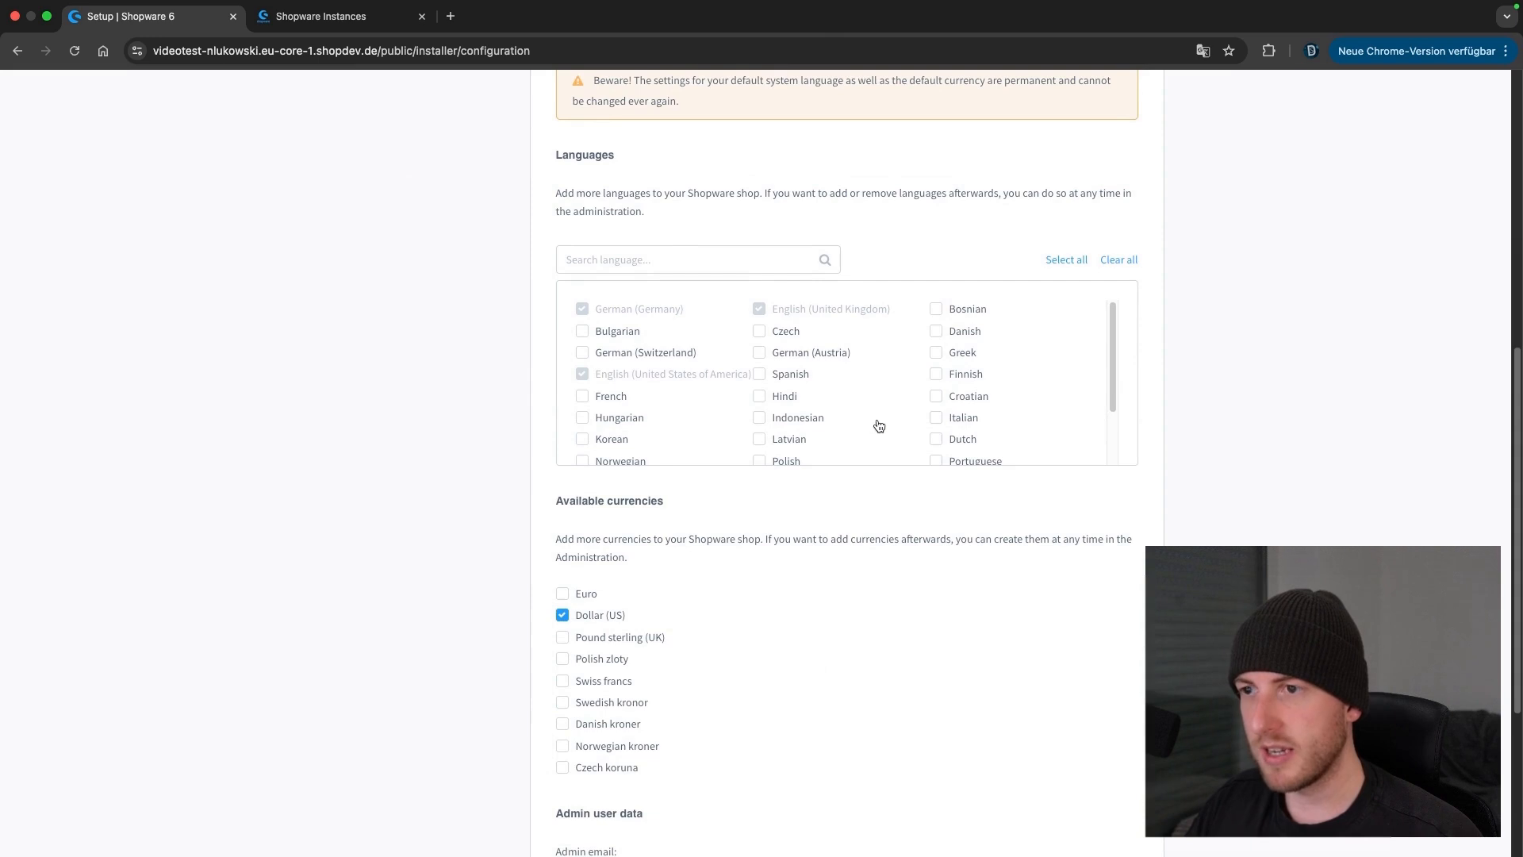
drag(1113, 362, 1074, 299)
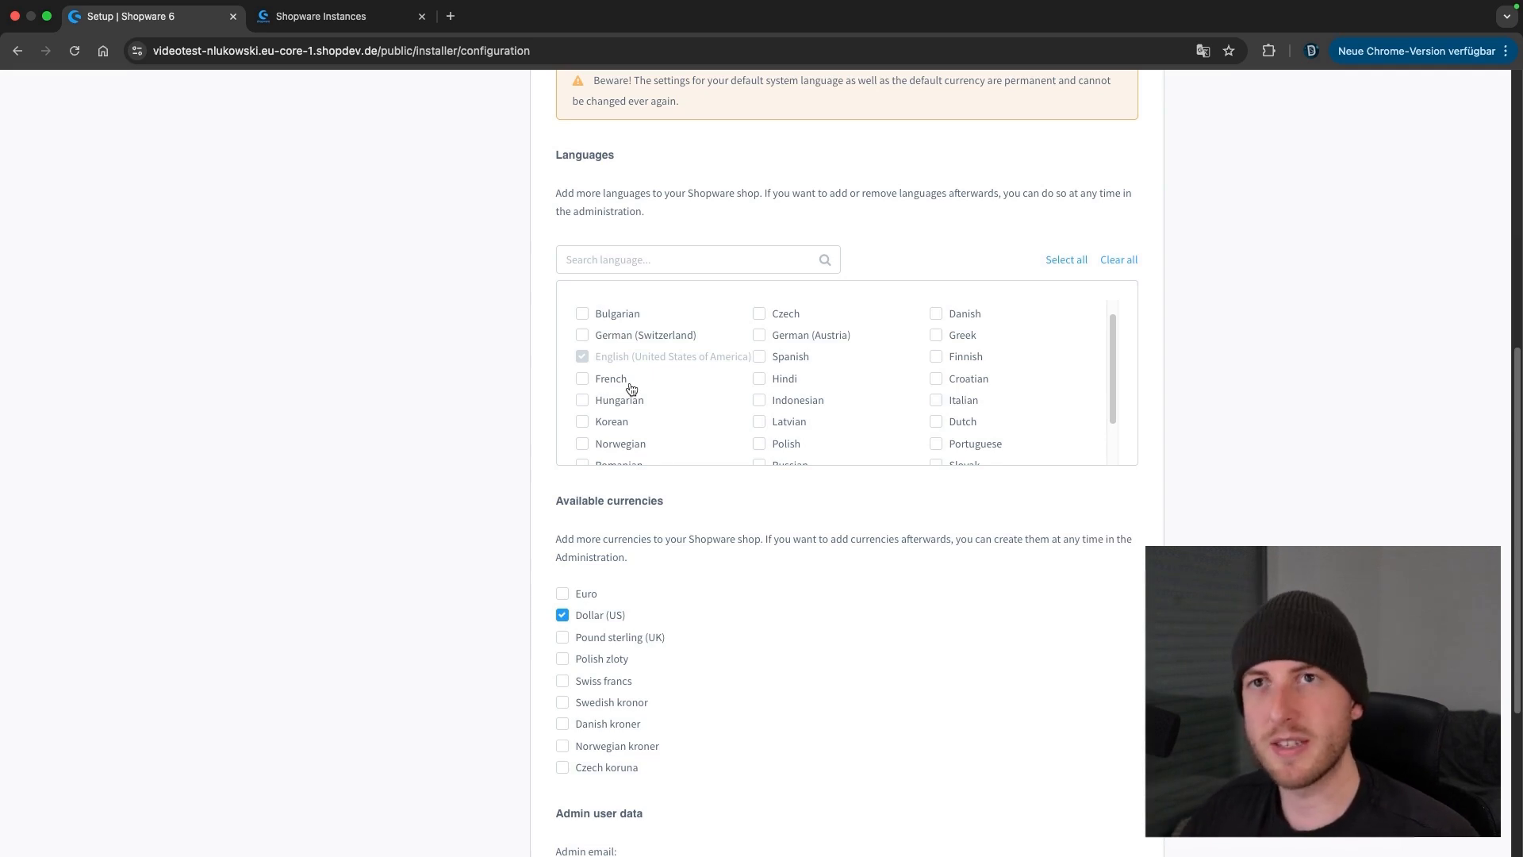
scroll(546, 376, down, 2)
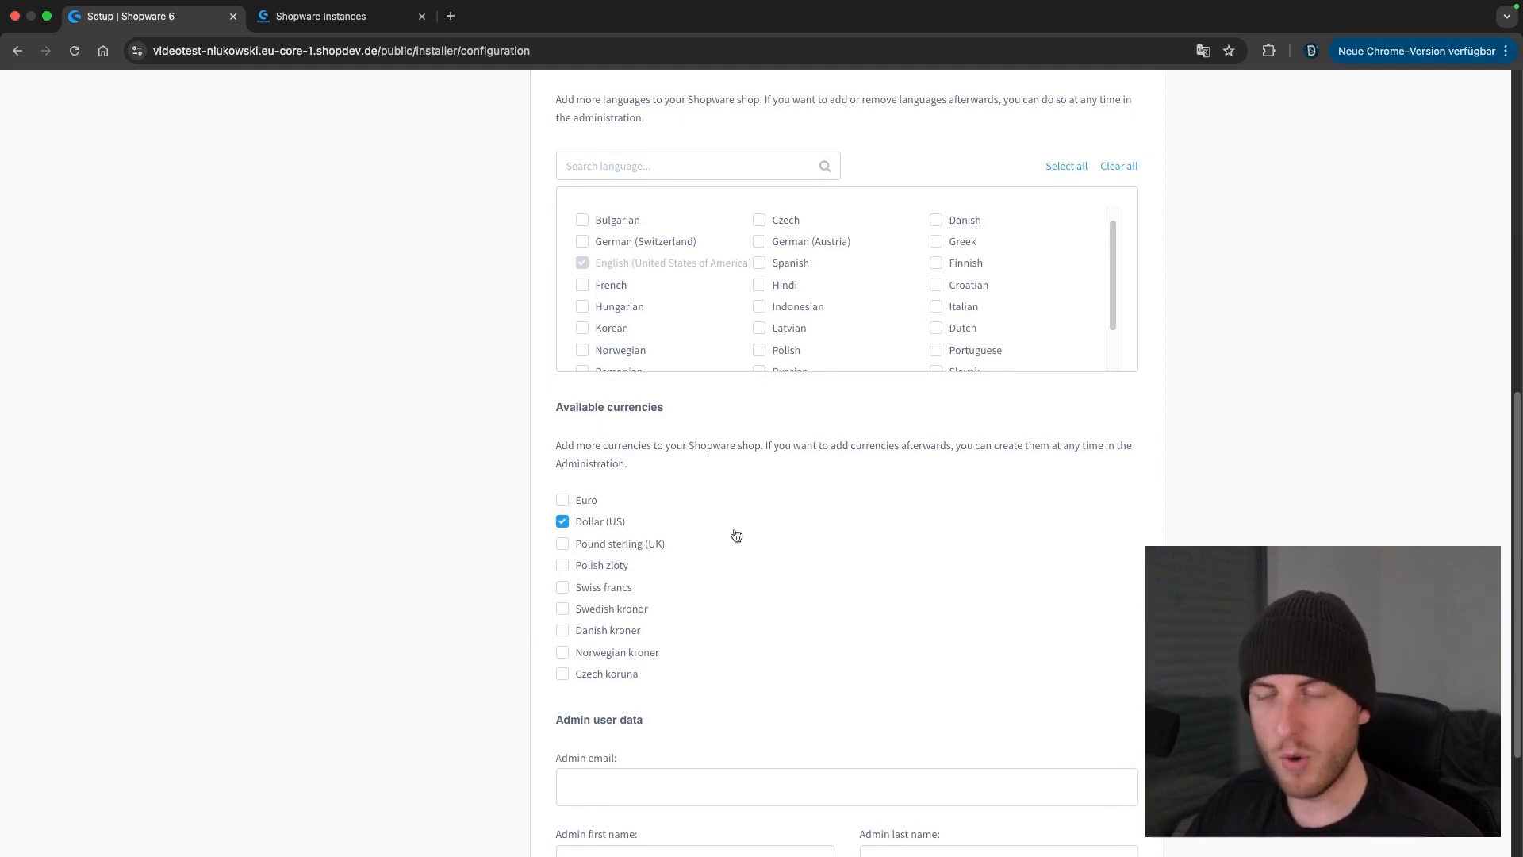
scroll(768, 534, down, 4)
Fill in the admin's e-mail, first and last name 'admin', login name 'admin' and password
click(687, 590)
click(688, 622)
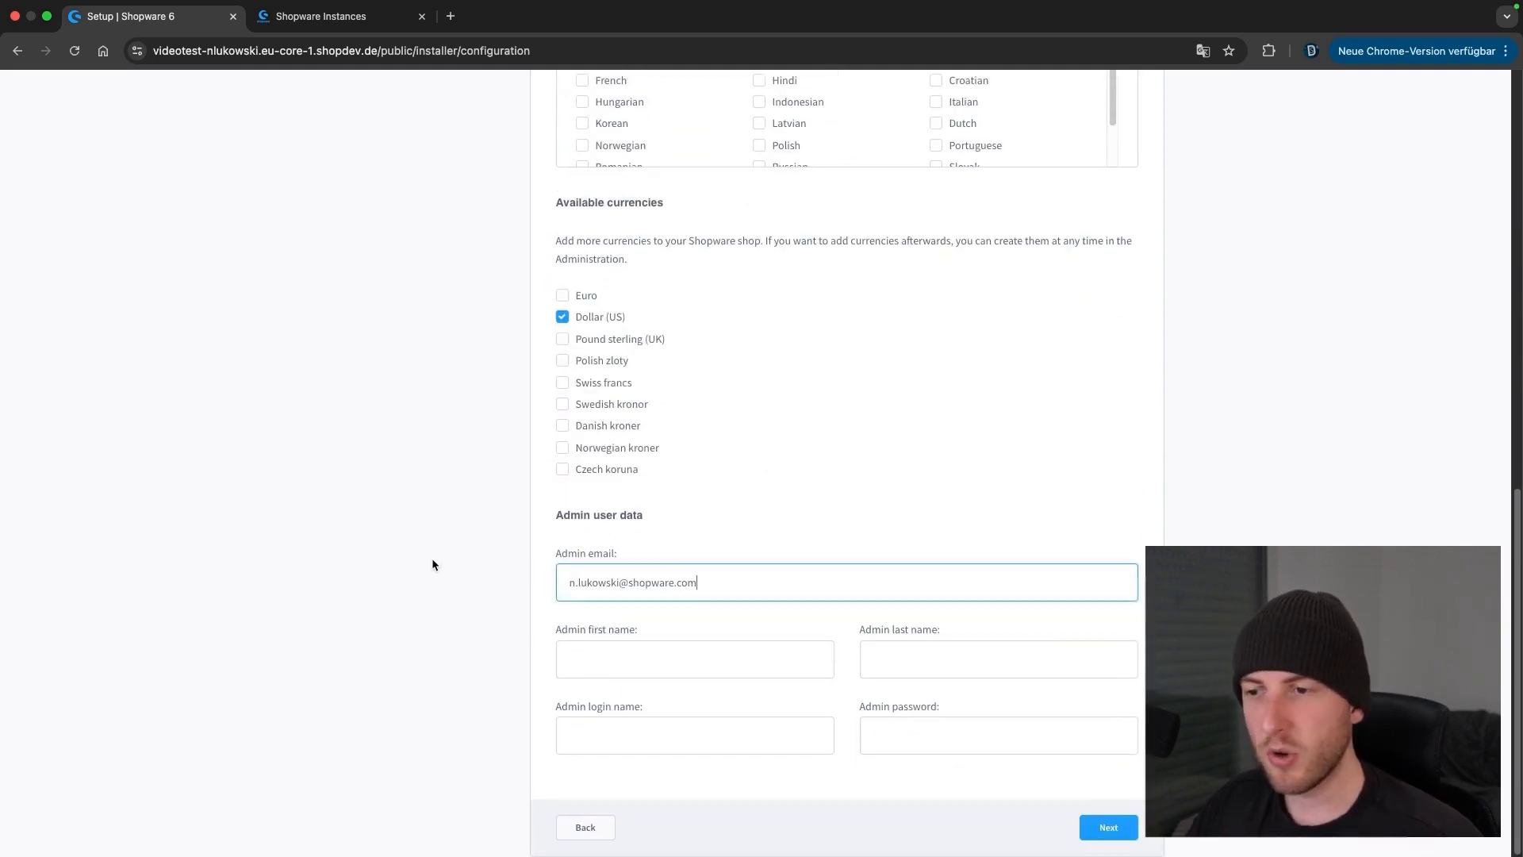
click(433, 560)
click(617, 659)
text(admin)
key(Tab)
text(admin)
key(Tab)
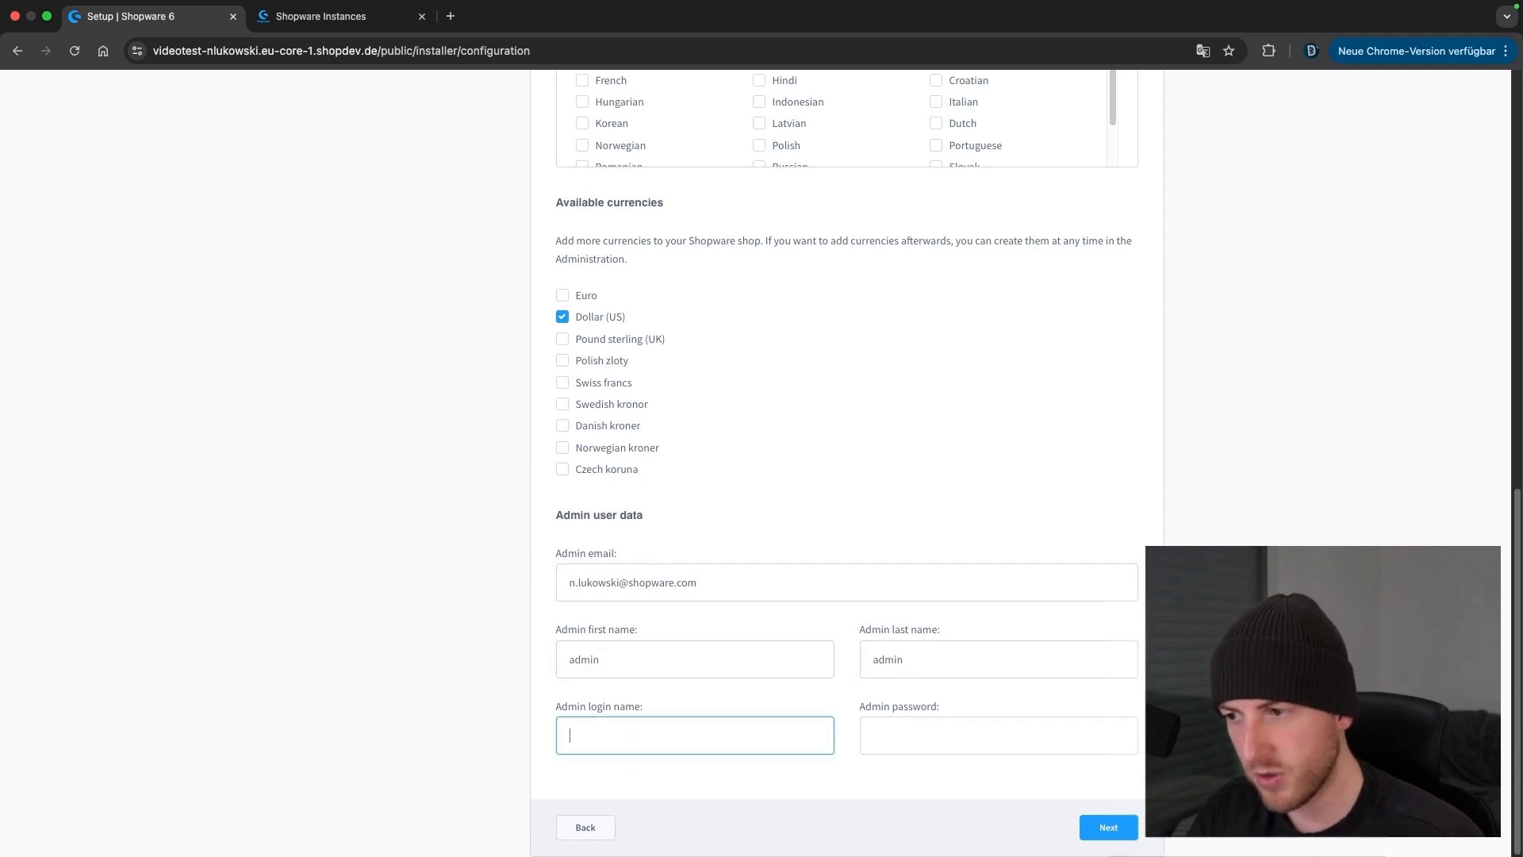
text(admin)
key(Tab)
text(••••••••••••)
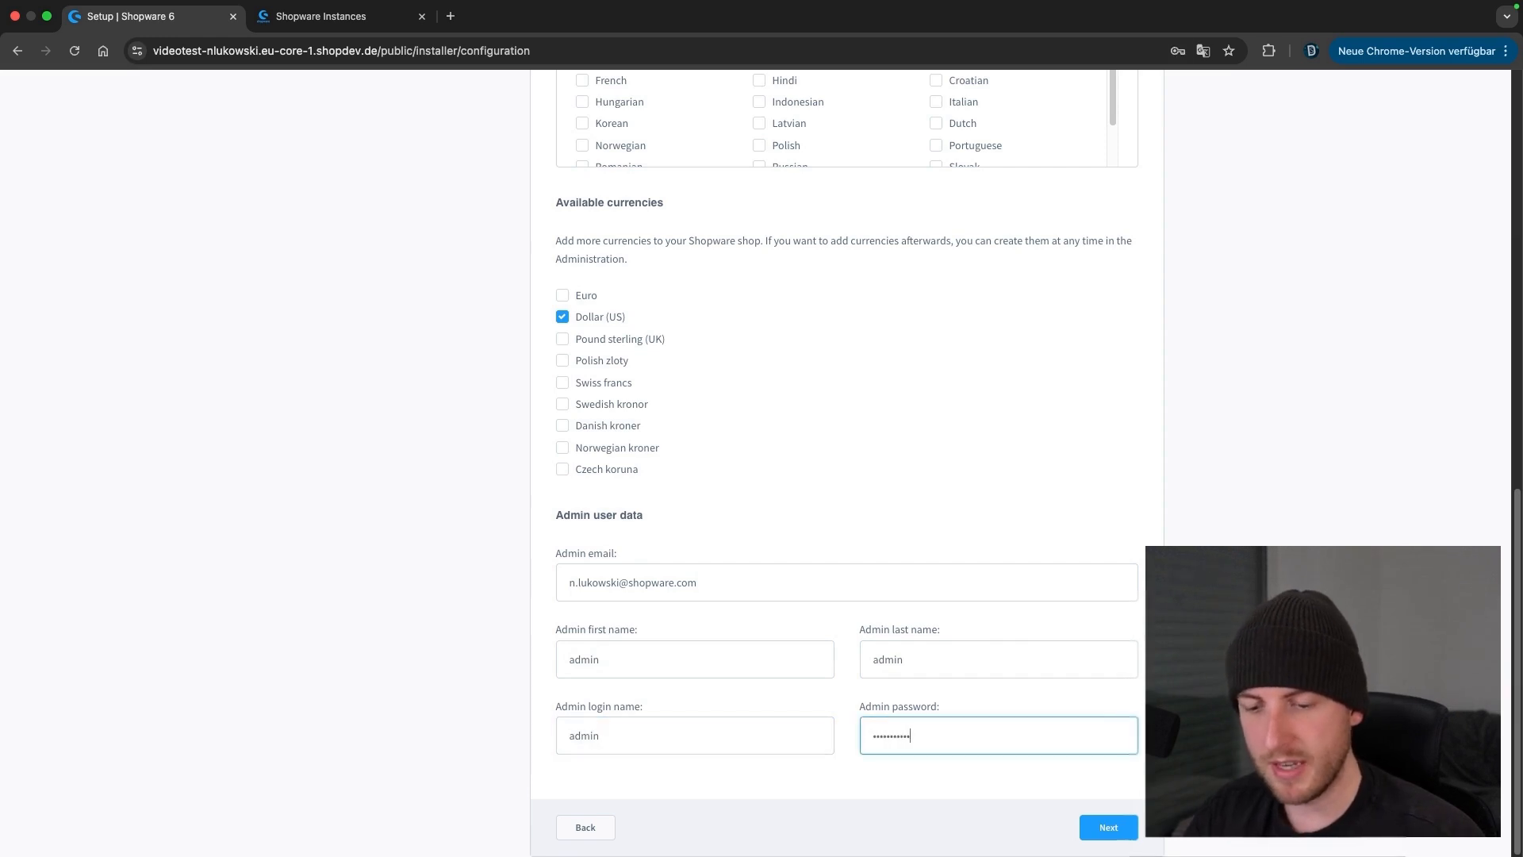
Submit the admin account, decline saving the password, and open the new shop's Administration
click(1086, 831)
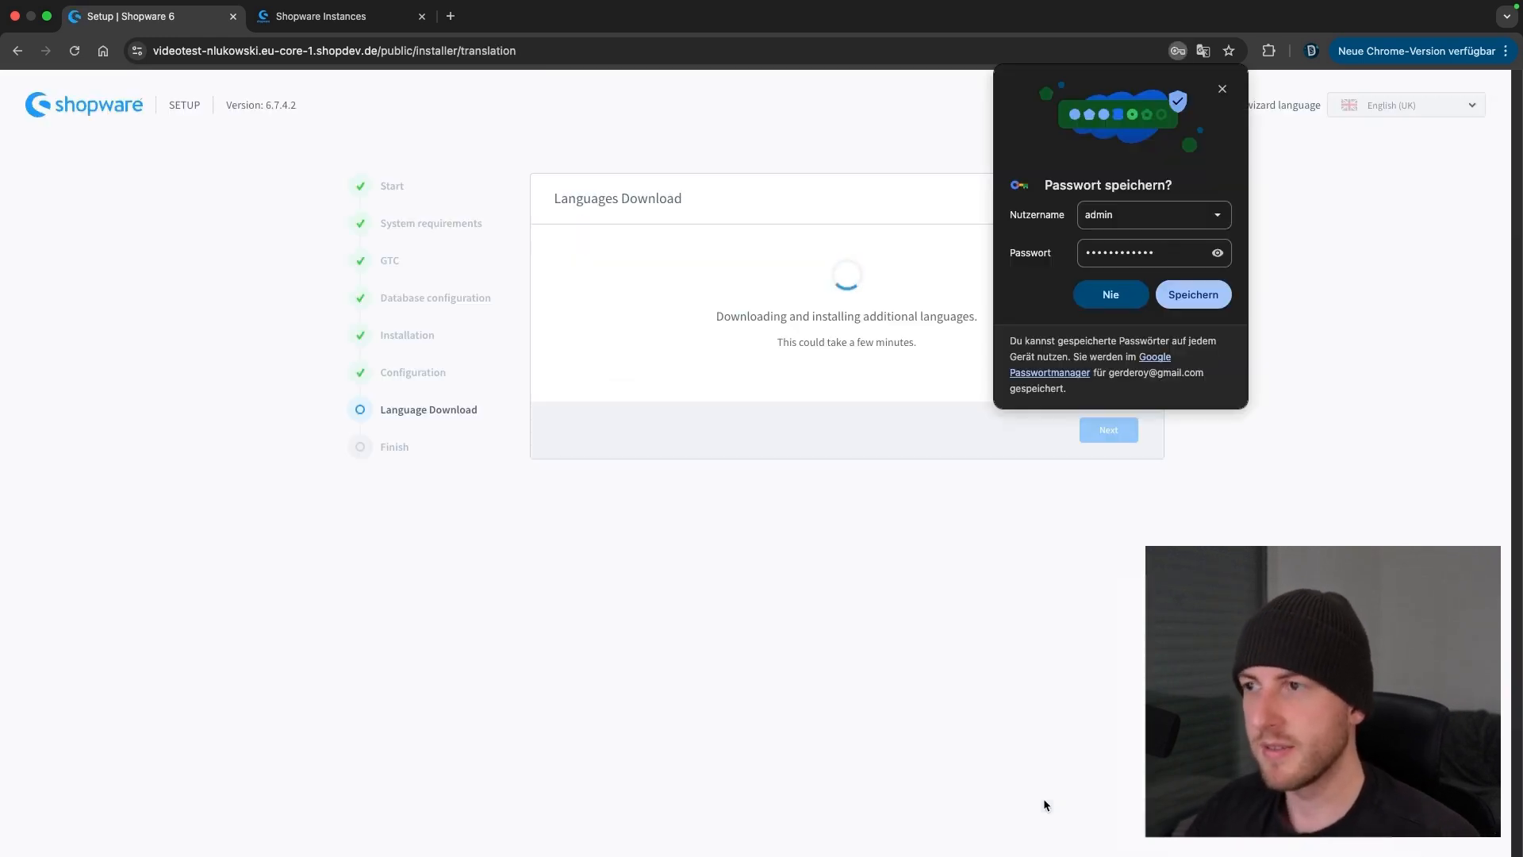
click(1221, 89)
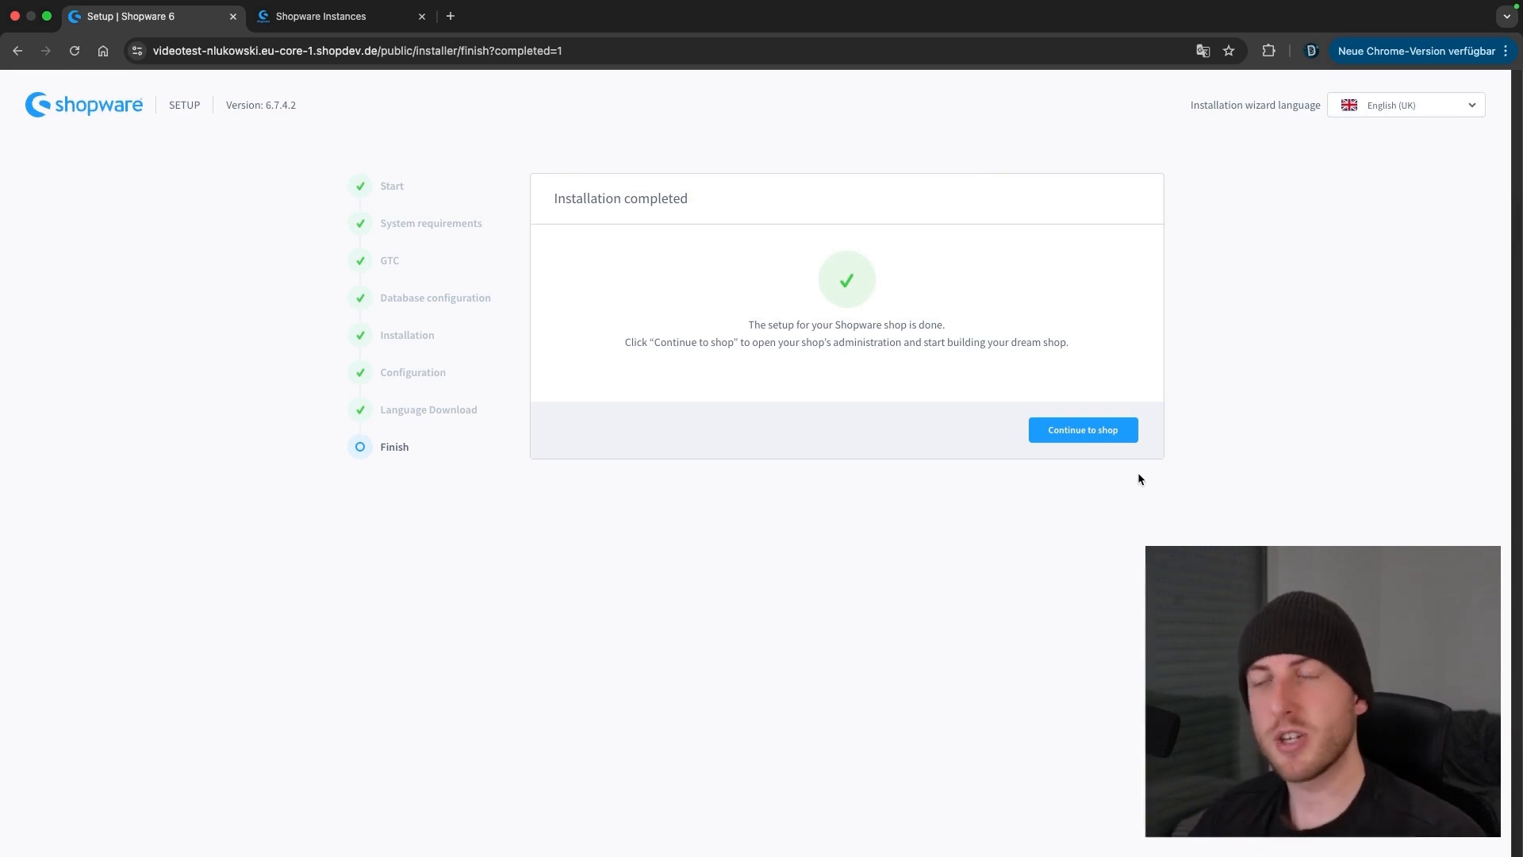
click(1097, 426)
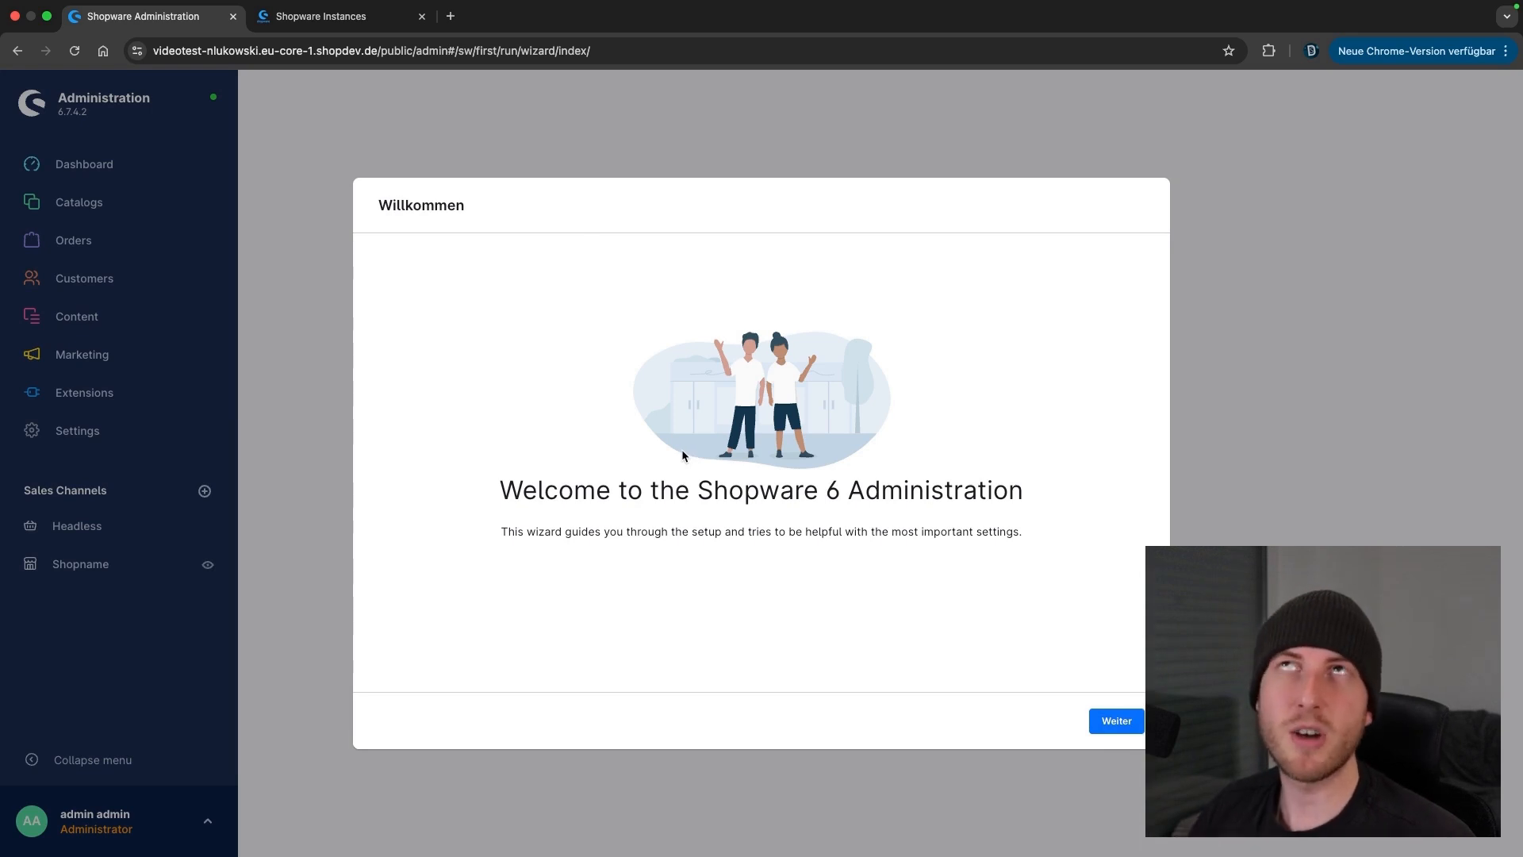
Start the first-run wizard from the welcome screen and move past the Data import step
click(1116, 721)
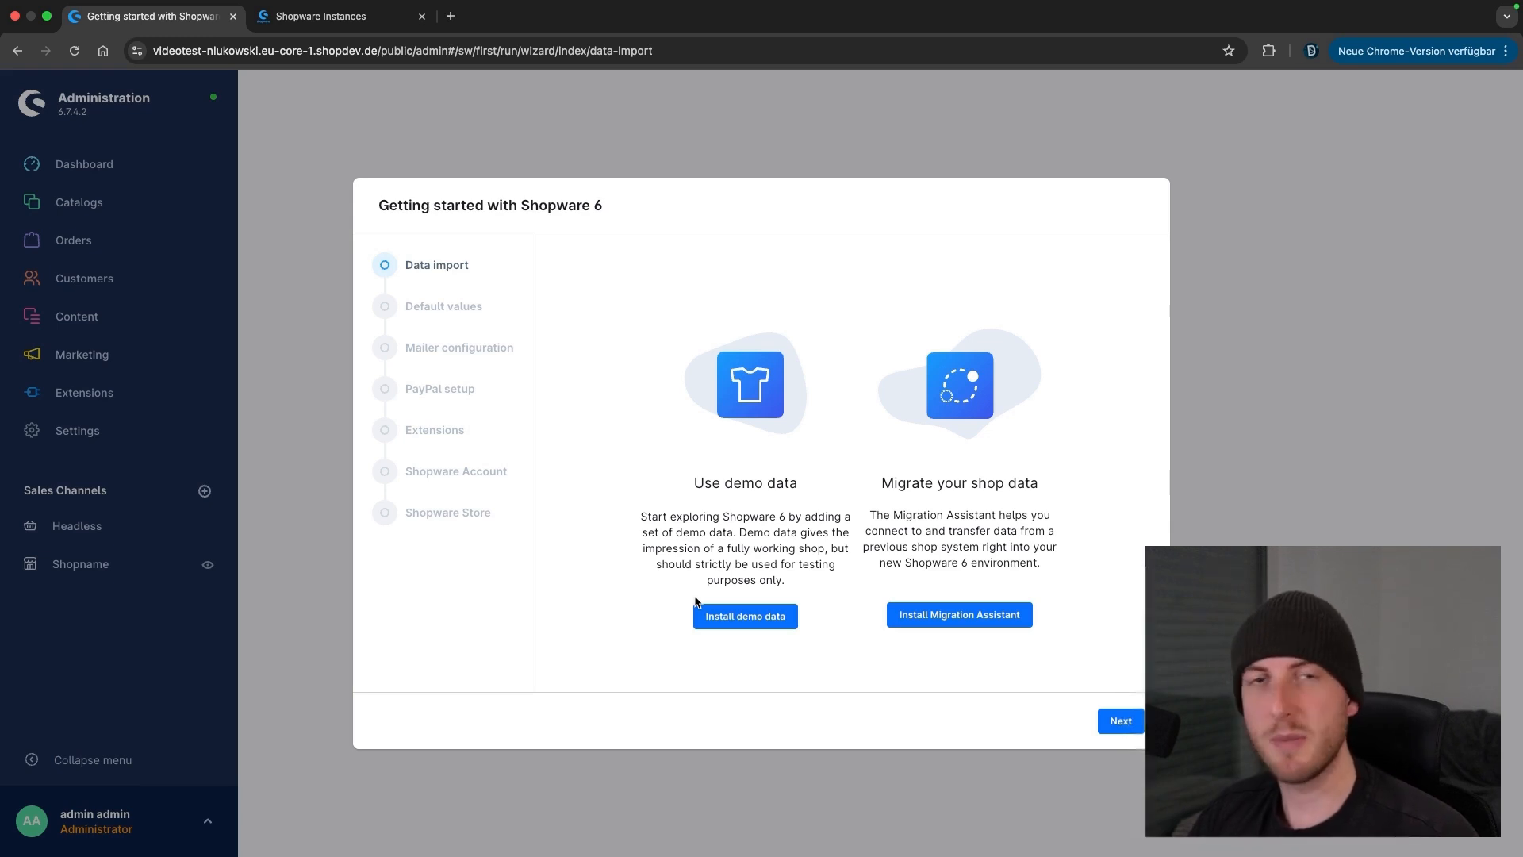
click(1102, 720)
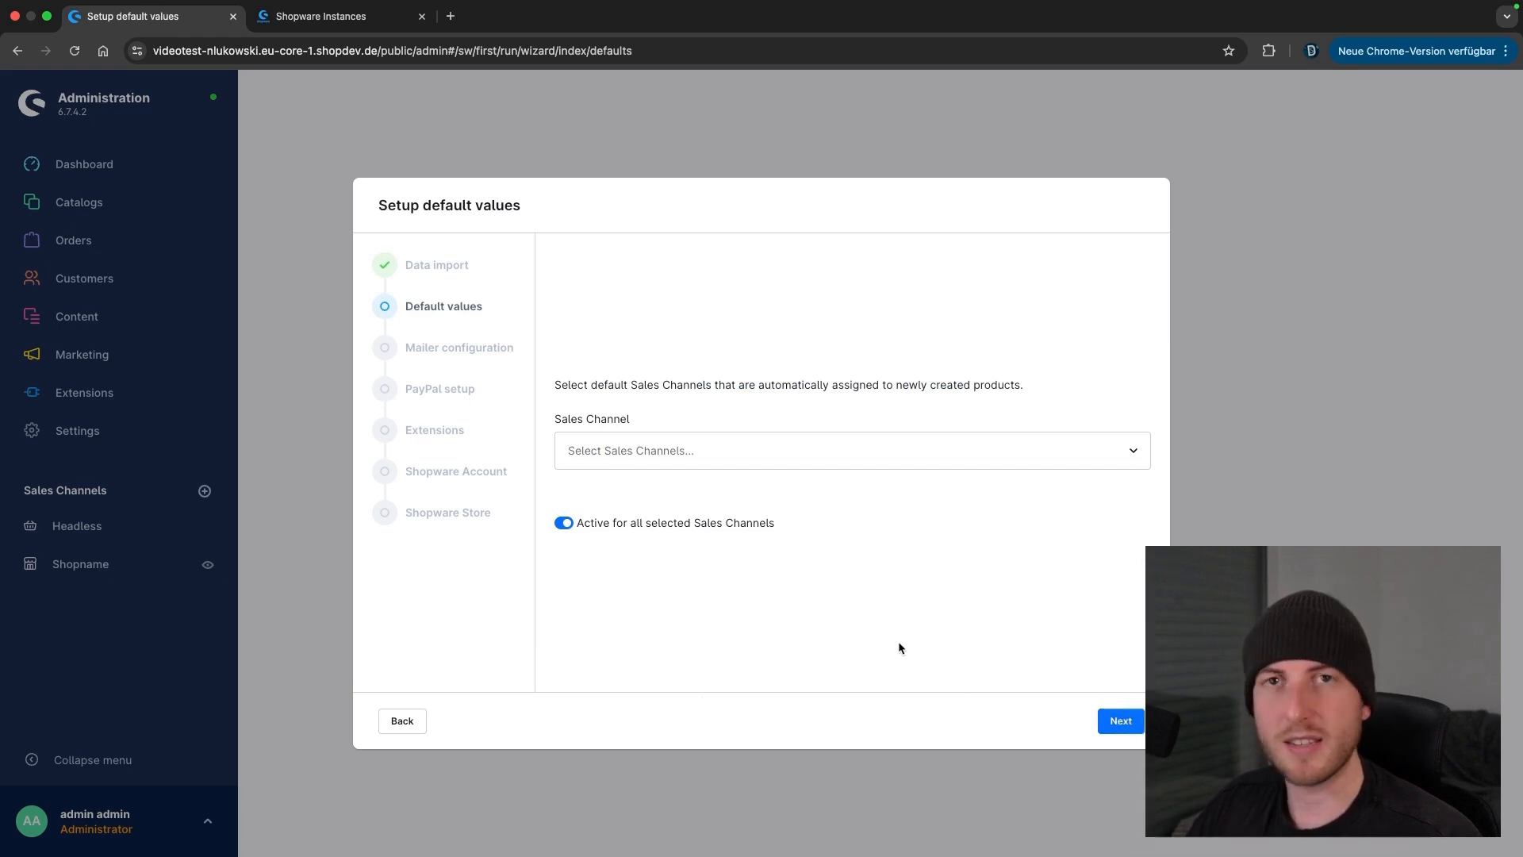
Make Shopname and Headless the default sales channels, then choose the local email agent for mail
click(705, 450)
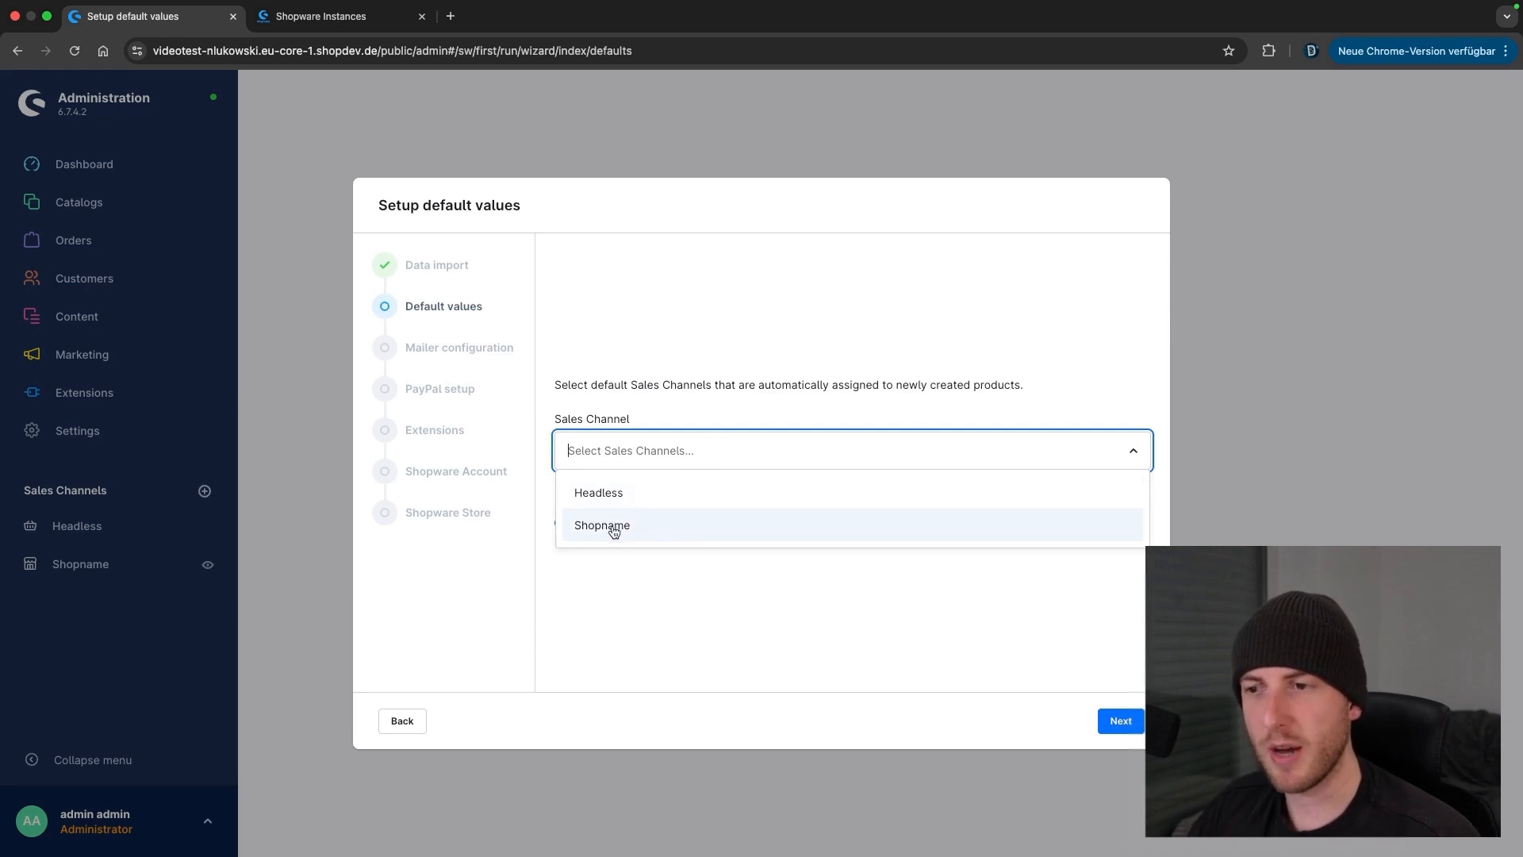
click(826, 527)
click(663, 503)
click(724, 585)
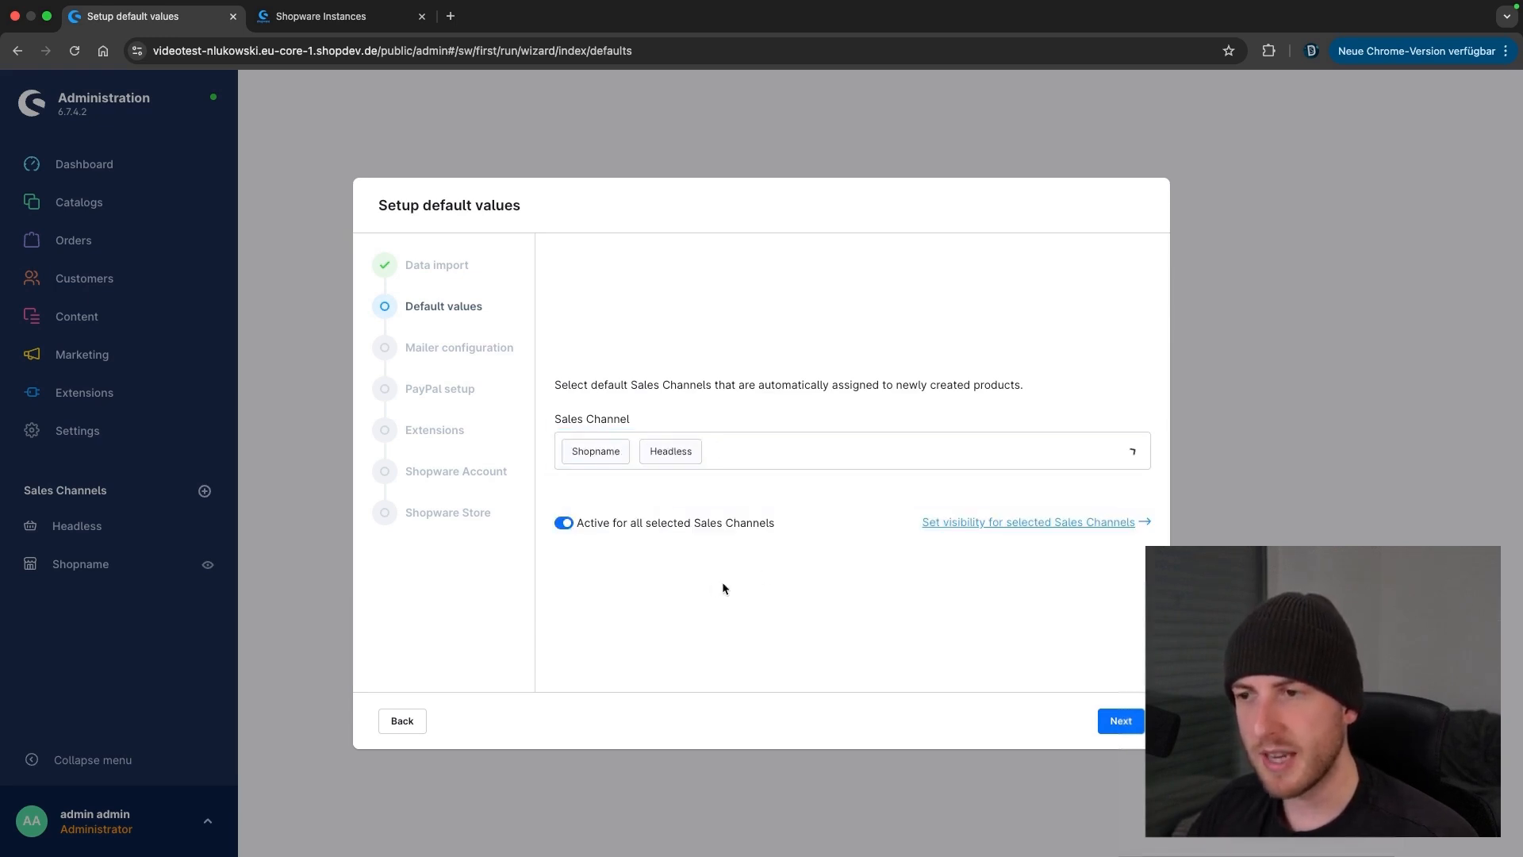
click(1115, 719)
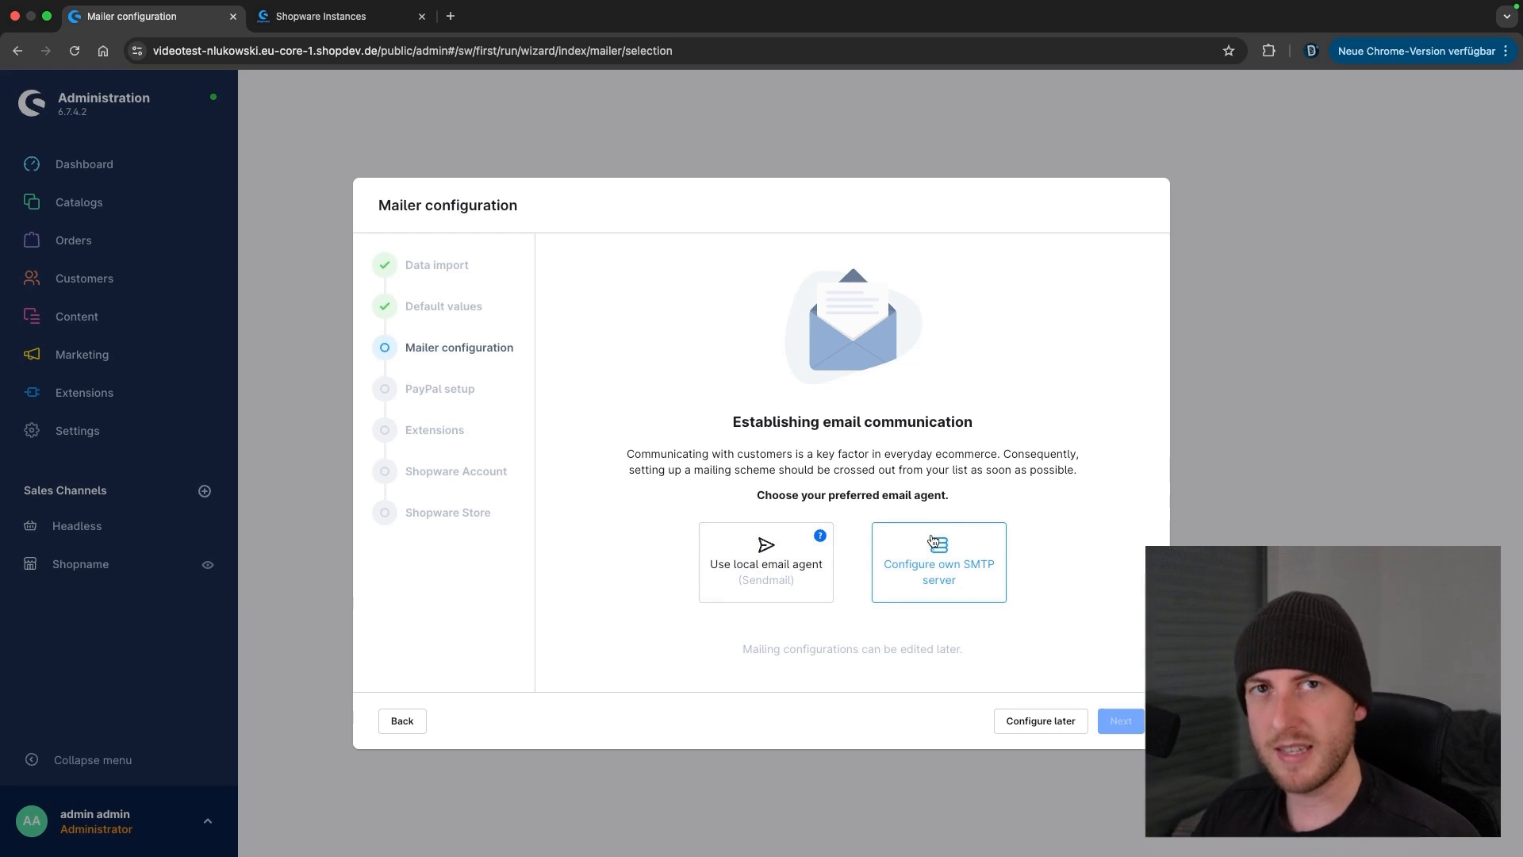
click(730, 580)
Confirm the local email agent with asynchronous mail dispatch and proceed to PayPal setup
click(1120, 720)
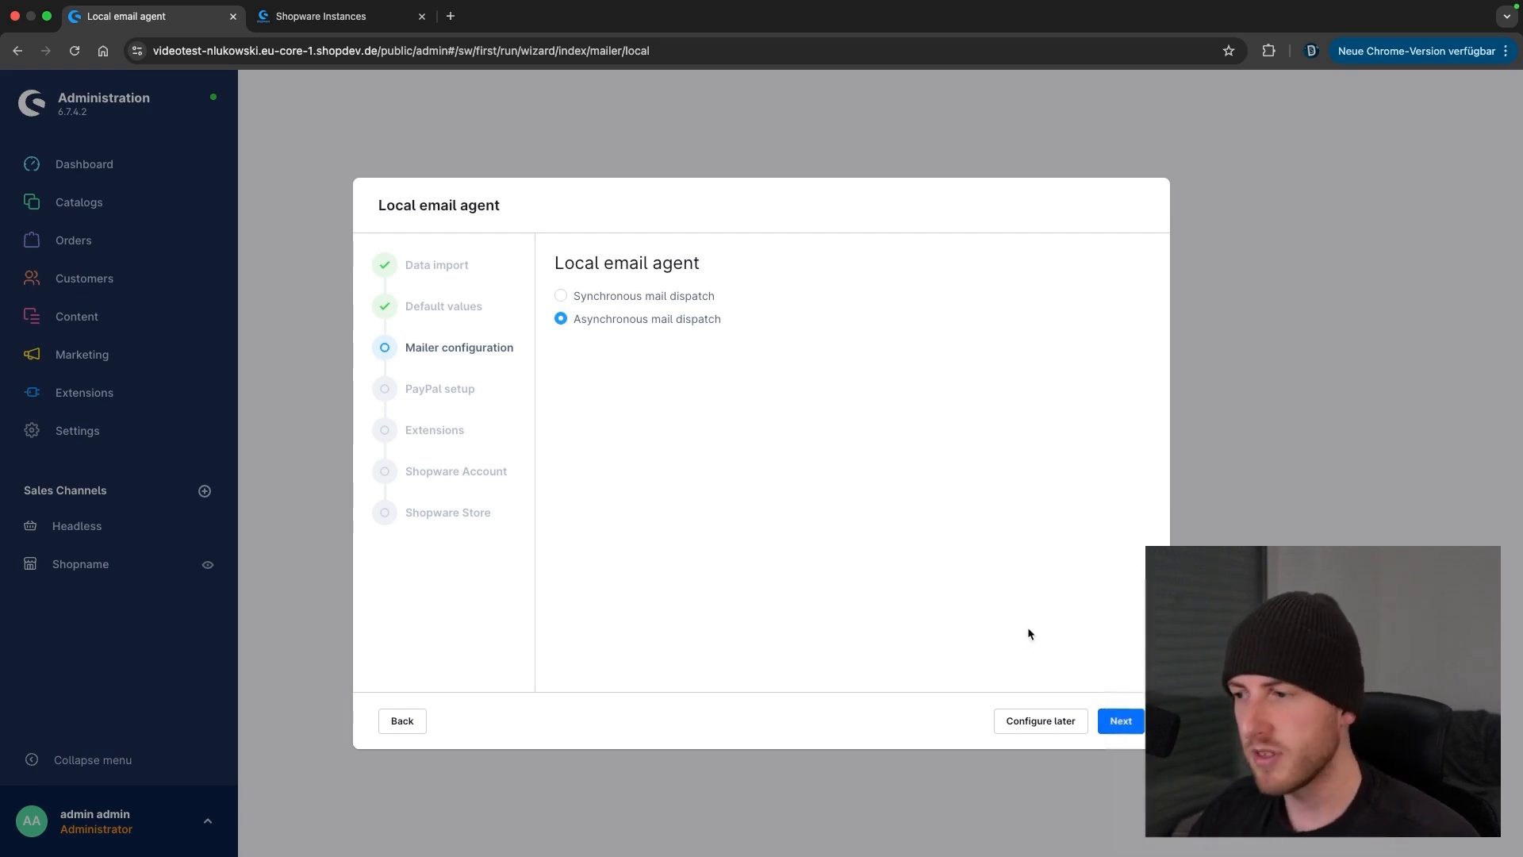
click(1121, 721)
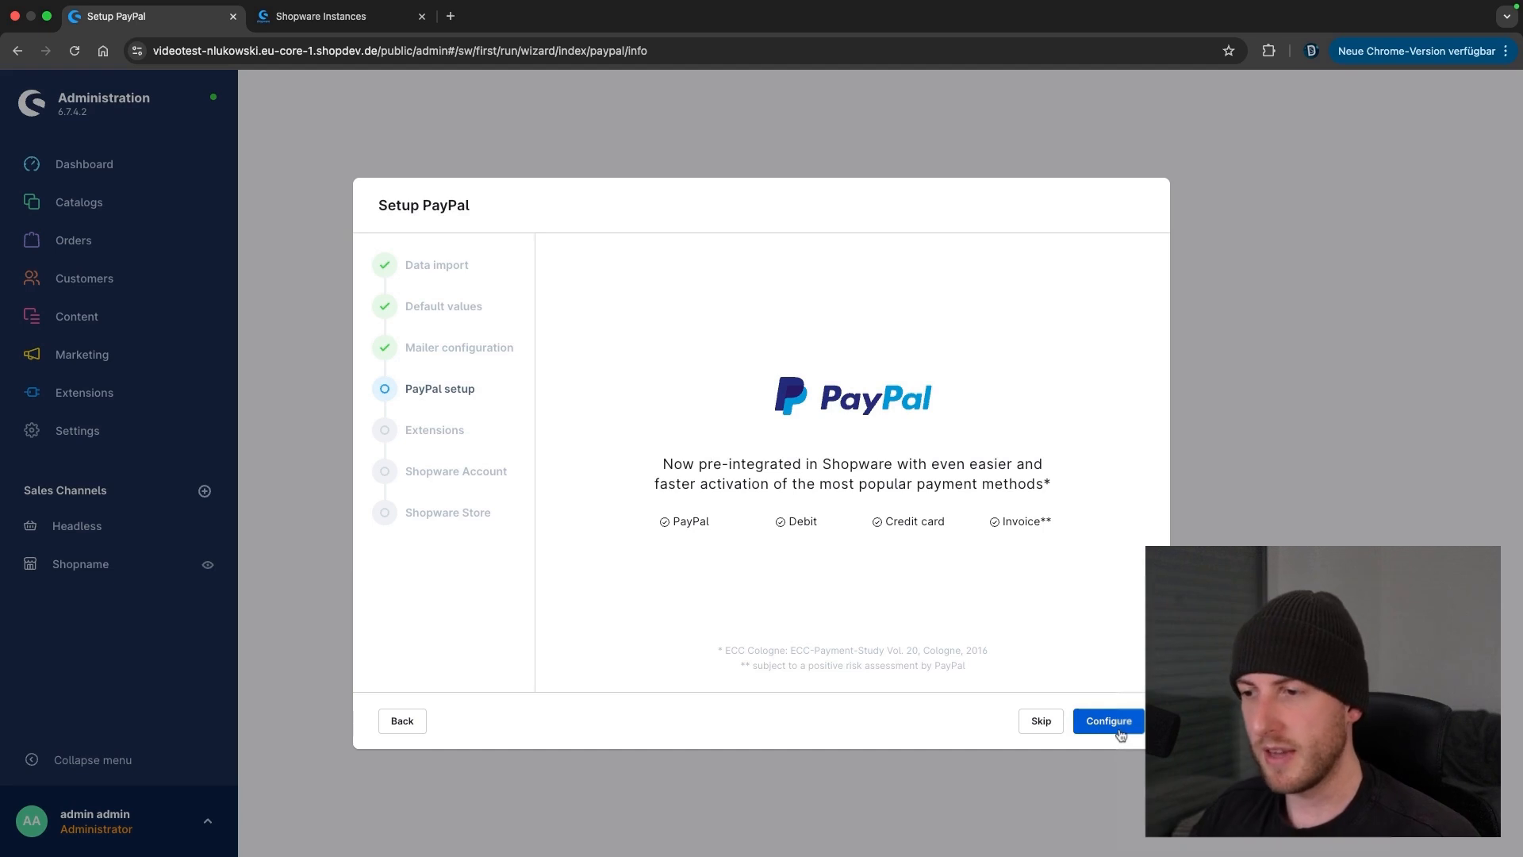
Skip PayPal setup, pass the extension recommendations, and skip the Shopware Account login
click(1060, 723)
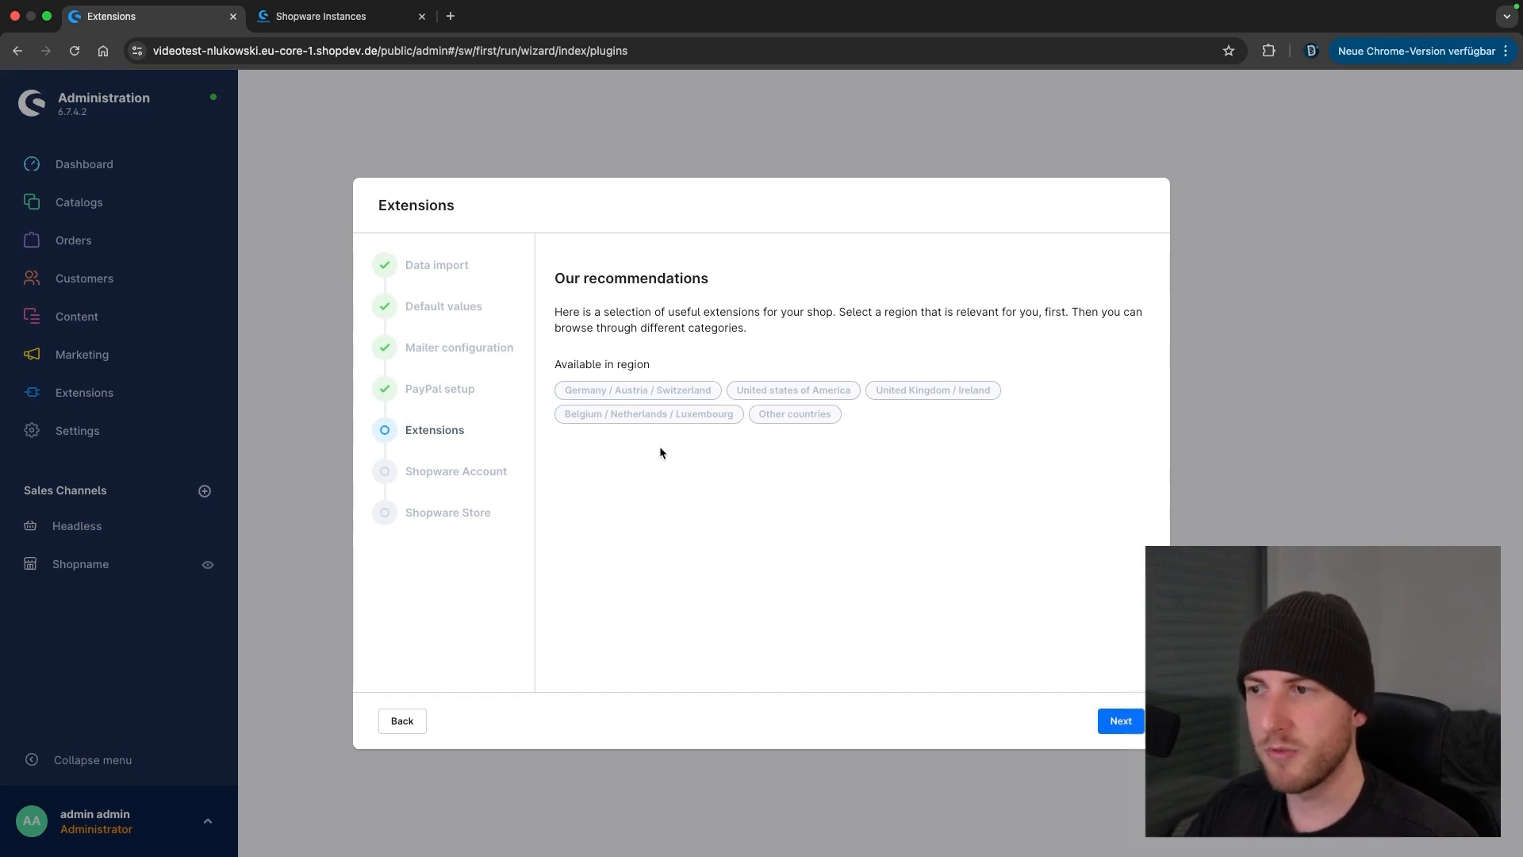
click(1119, 720)
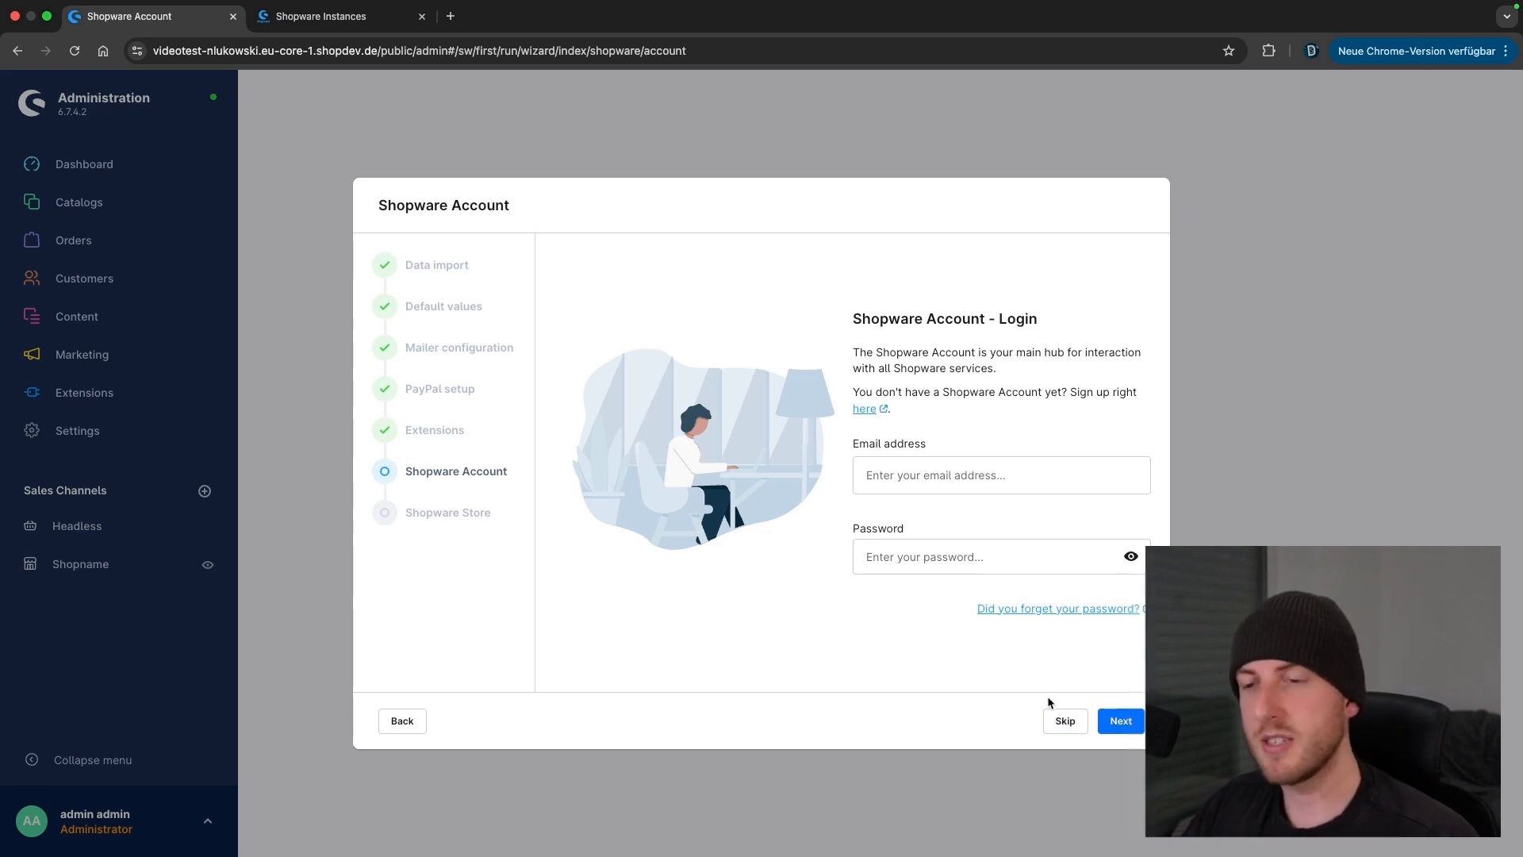
click(1066, 721)
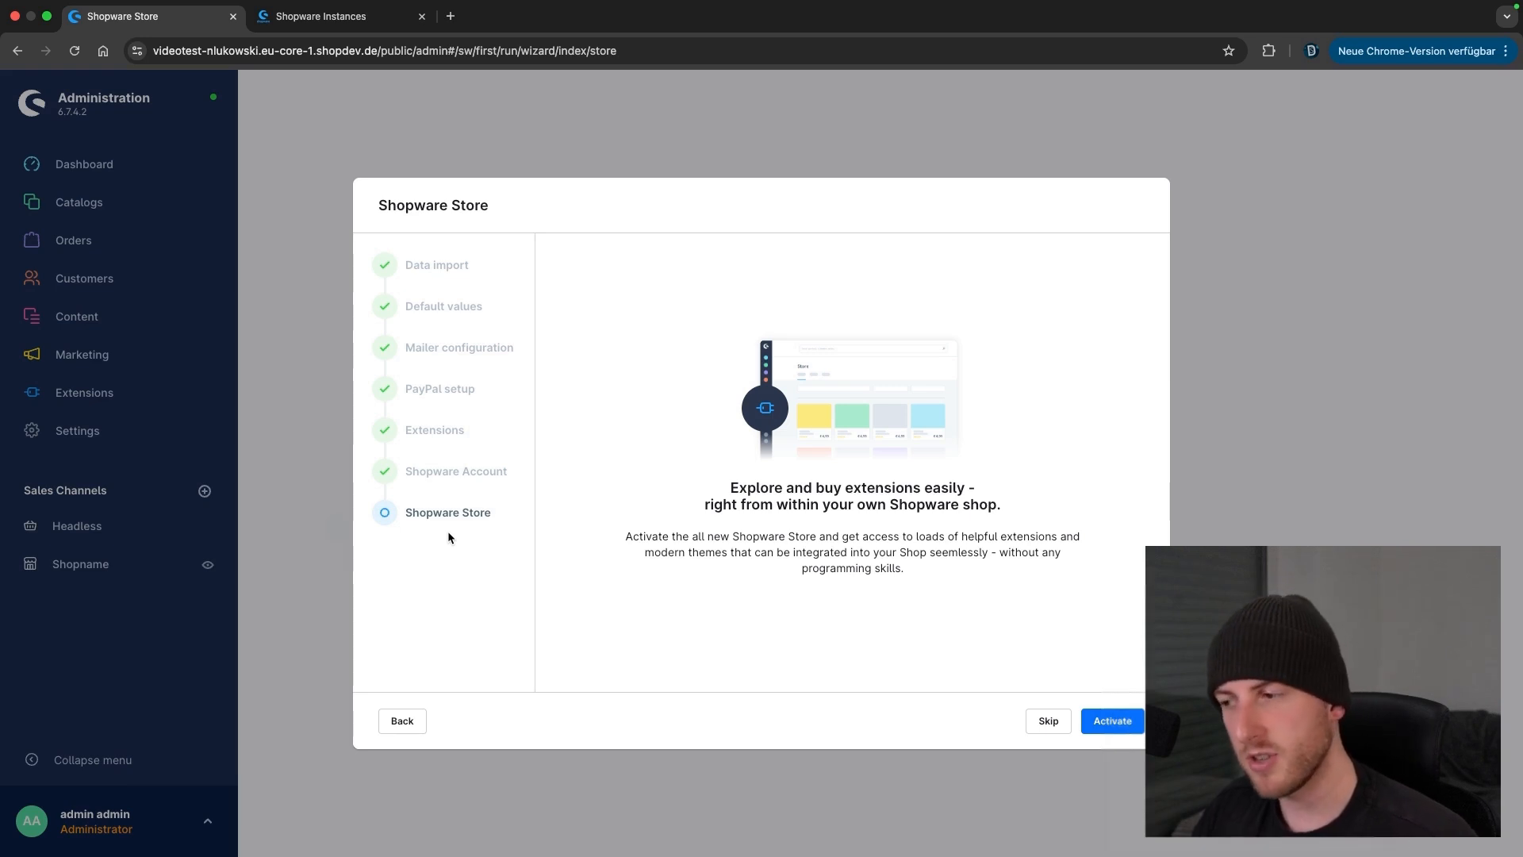
Skip the Shopware Store account step, then finish the wizard on the 'All done!' page
click(1034, 722)
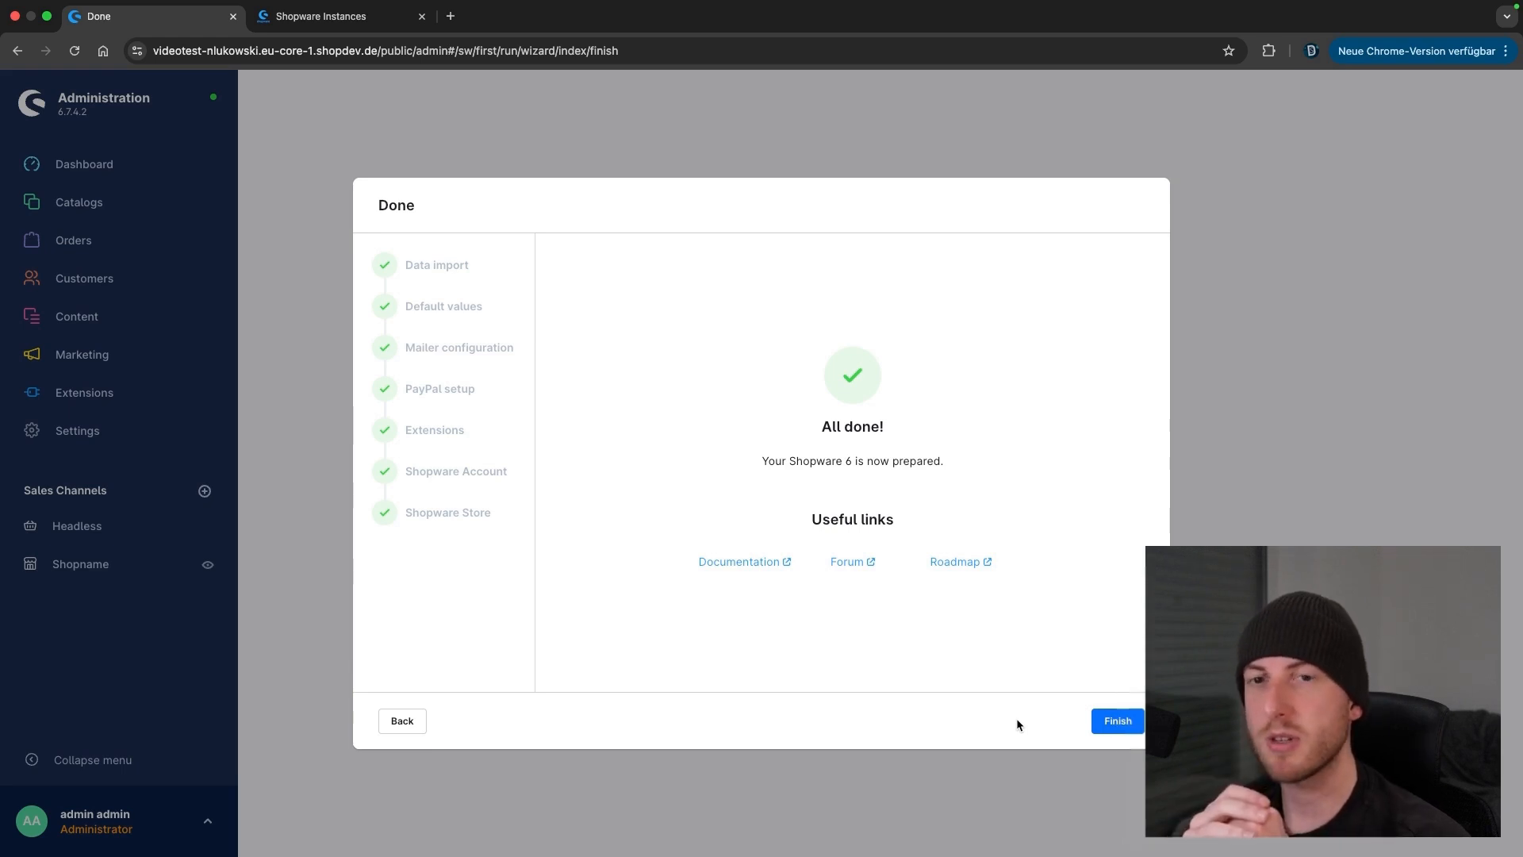
click(1112, 720)
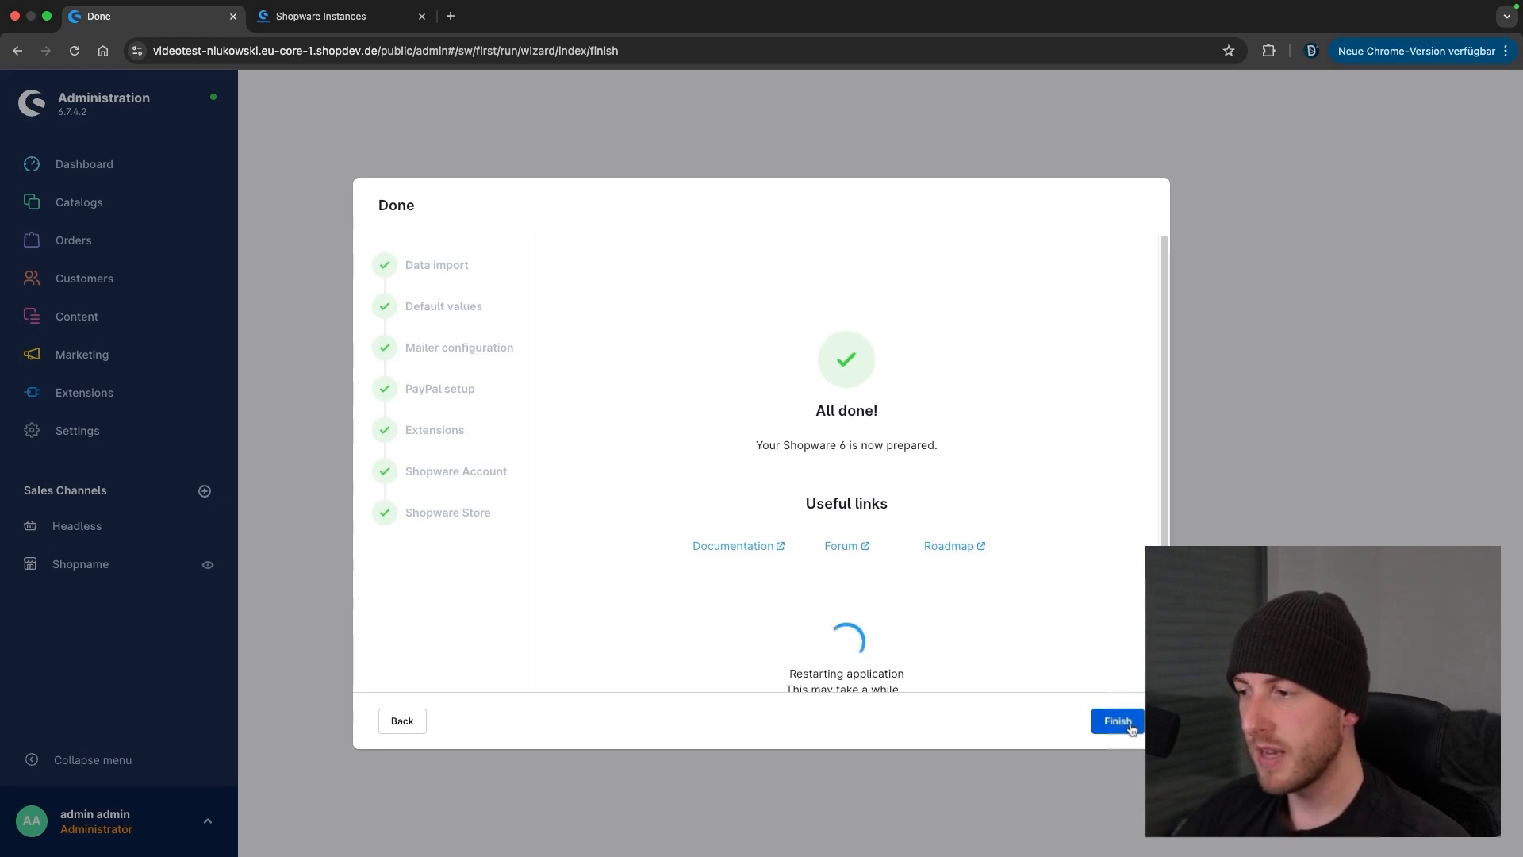